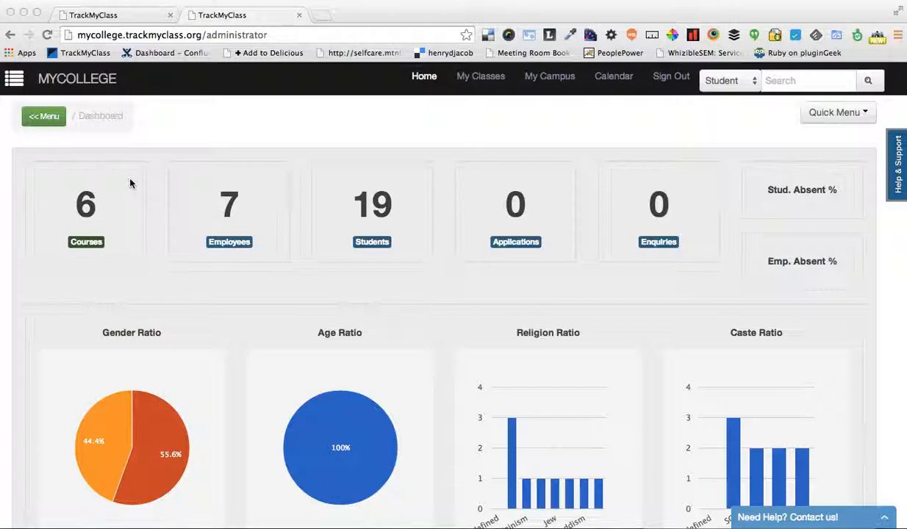
Review the dashboard's statistics, ratio charts and organization structure diagram
scroll(130, 183, "down", 1)
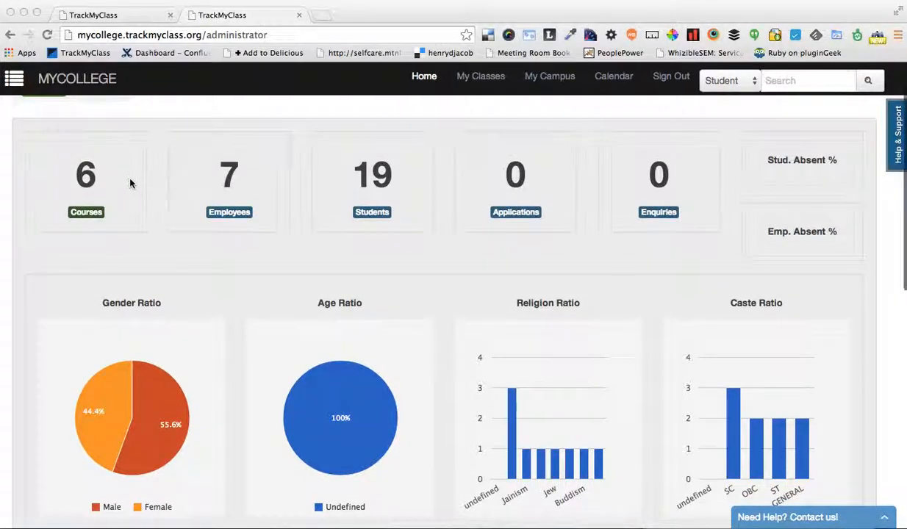
scroll(130, 183, "down", 4)
scroll(130, 183, "down", 10)
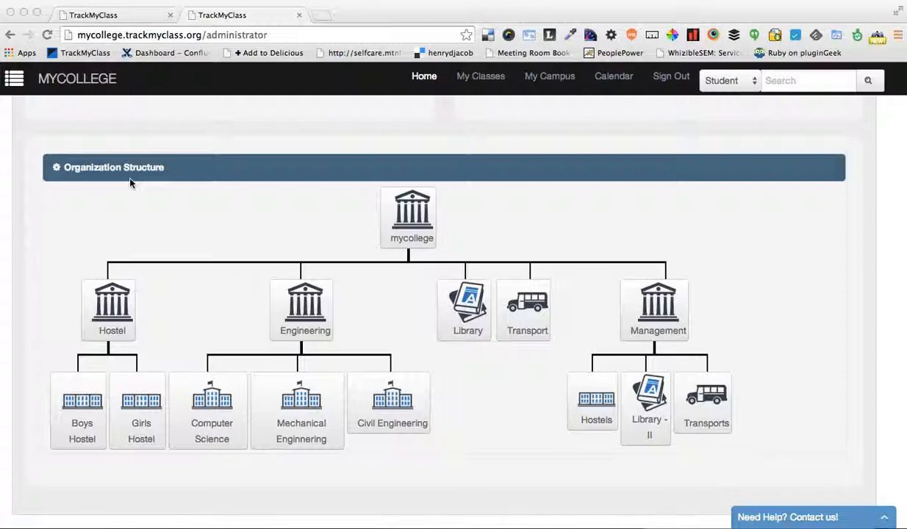
scroll(130, 183, "up", 10)
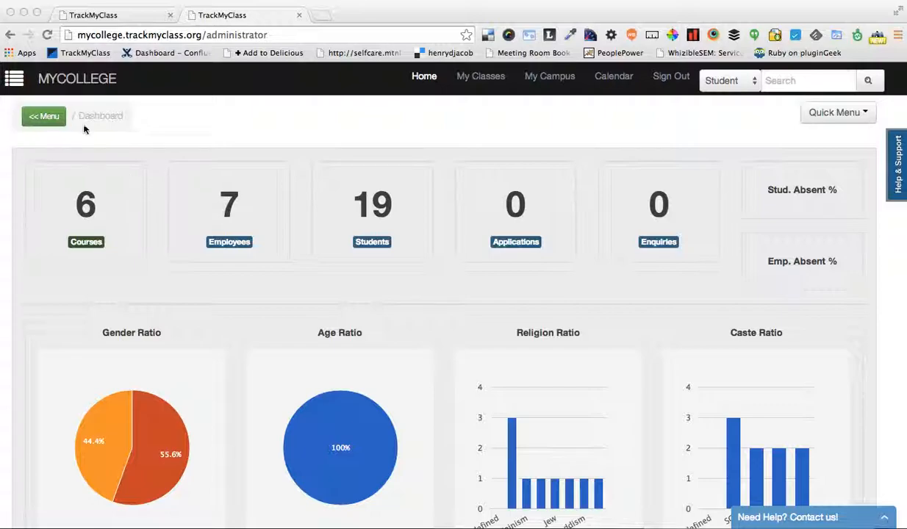
Open the course management overview that lists all of the college's courses
left_click(44, 117)
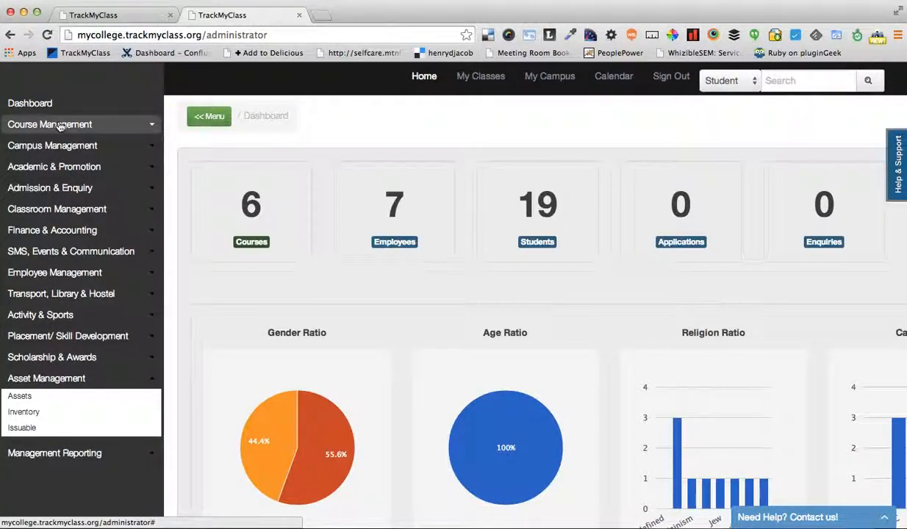
left_click(61, 125)
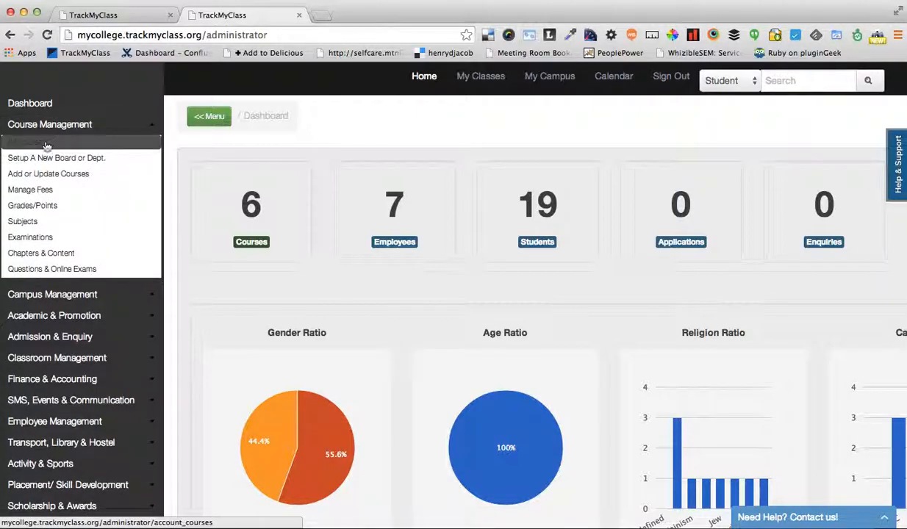
left_click(32, 143)
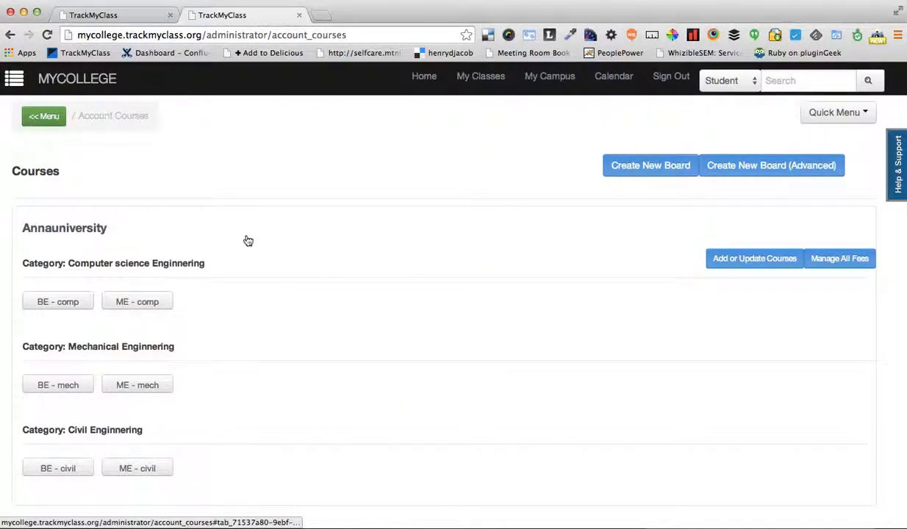
Review the course categories and courses under the Annauniversity board, then collapse the board
left_click(209, 222)
left_click(209, 222)
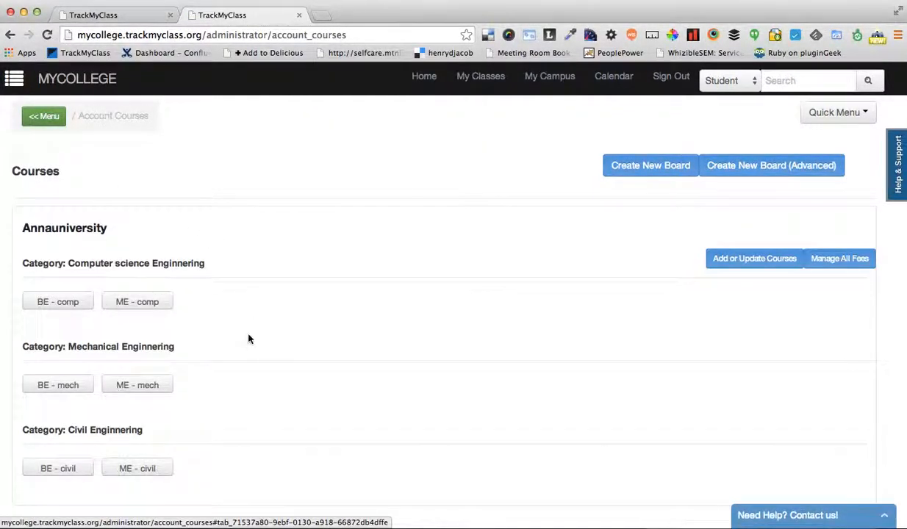
scroll(248, 338, "down", 1)
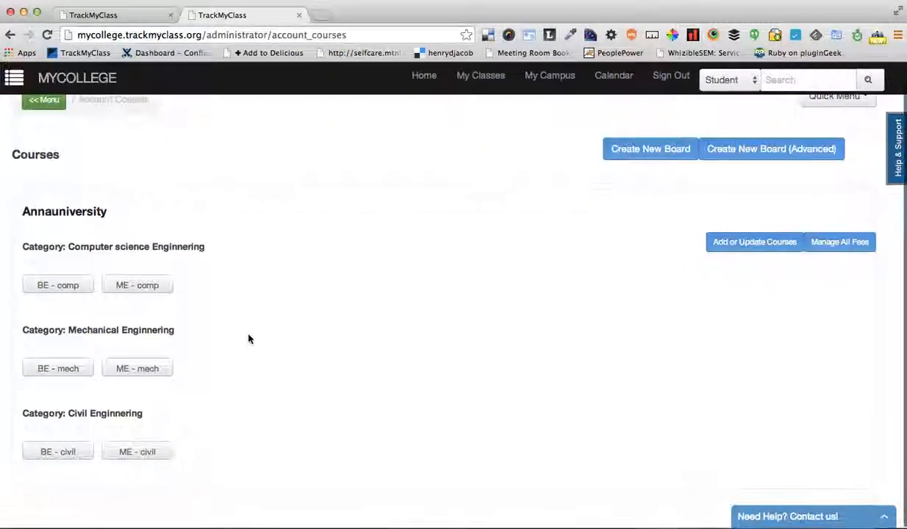
left_click(206, 219)
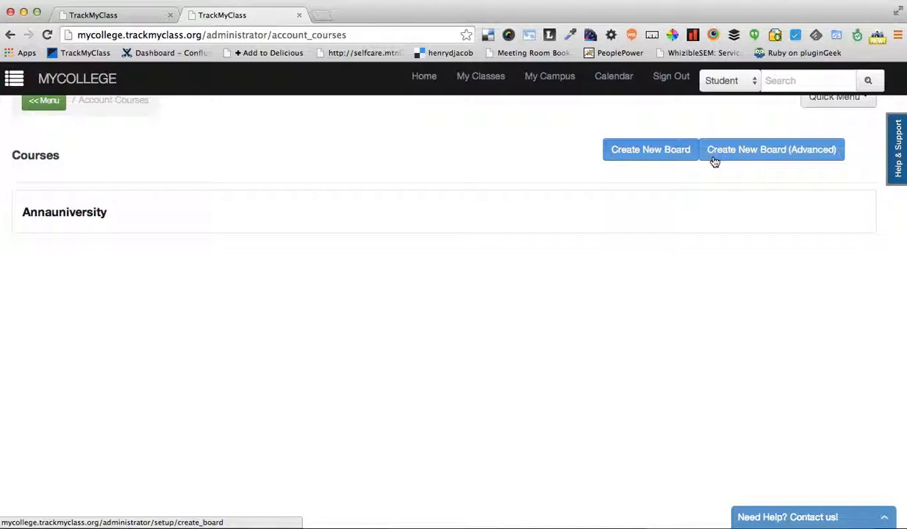
Create a new basic board named Bangalore University and continue to its course setup
left_click(638, 151)
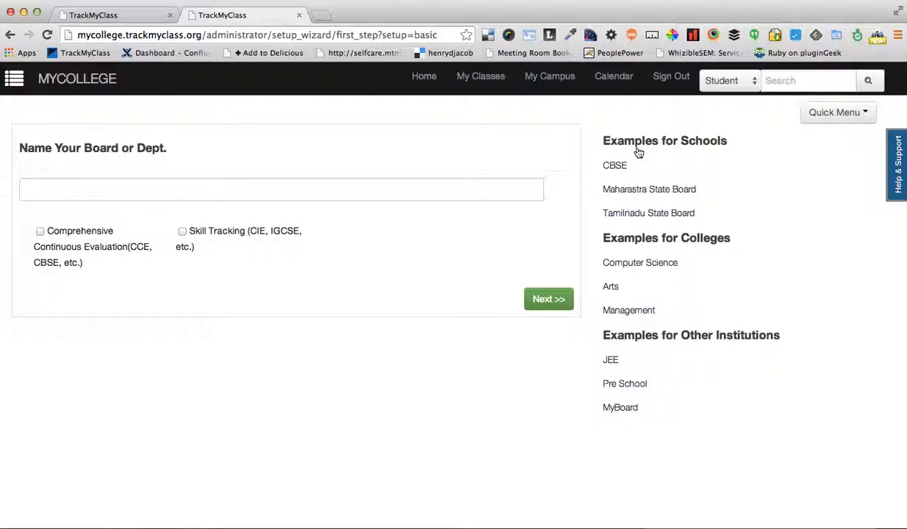
left_click(163, 194)
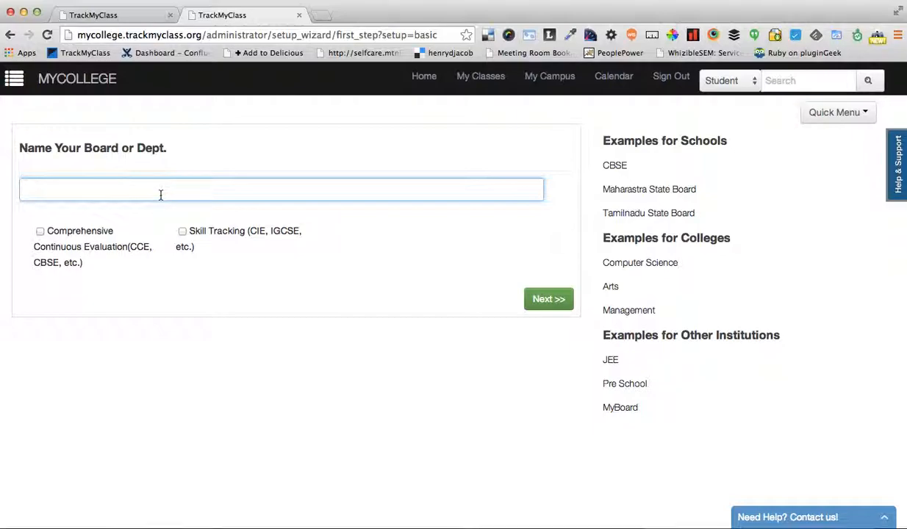
type("Bangalore Univercity")
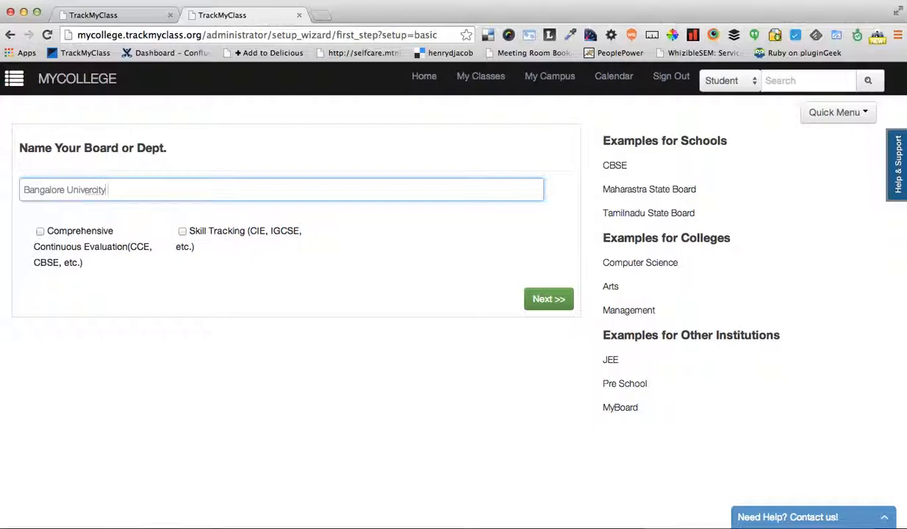
right_click(93, 194)
left_click(118, 197)
left_click(535, 300)
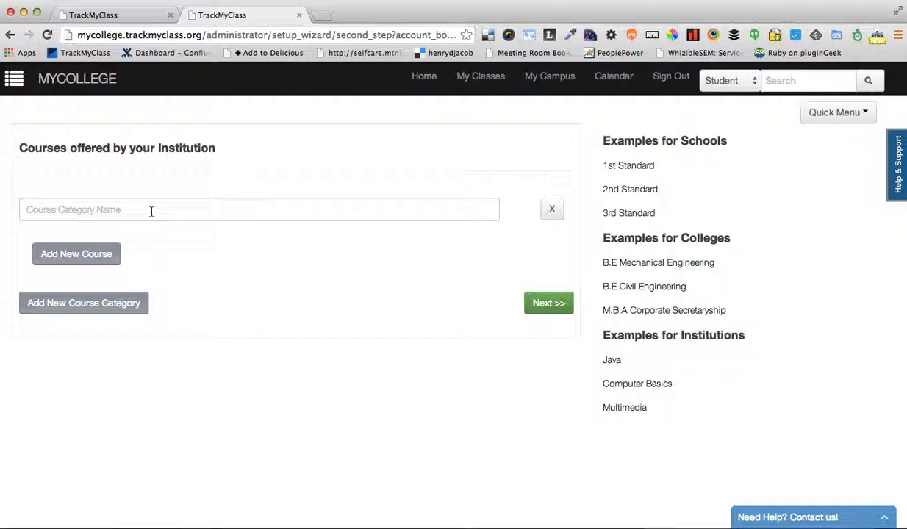
Enter the course category Mgmt with the two courses MBA and BBA
left_click(129, 212)
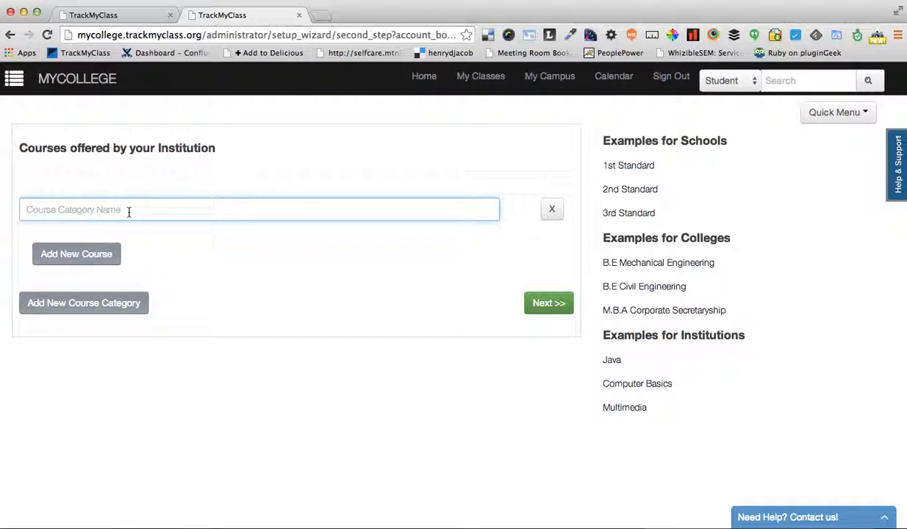
type("Mgmt")
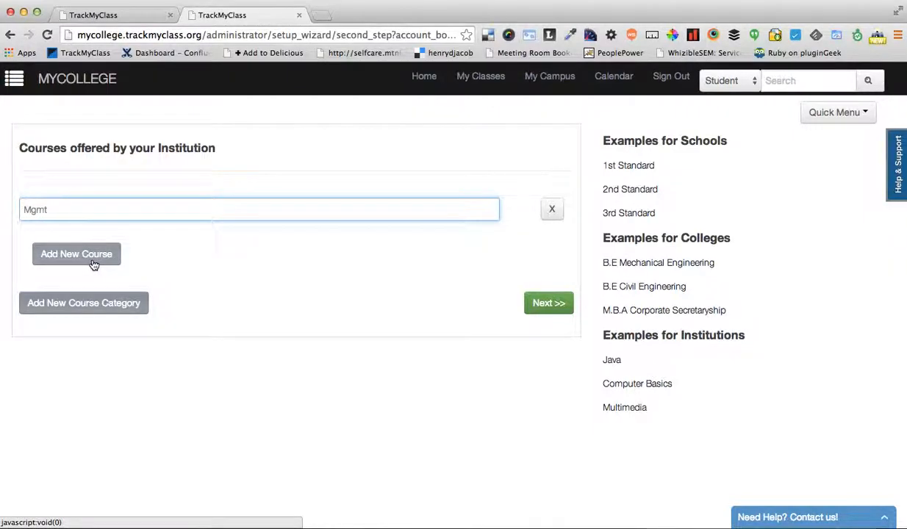
left_click(93, 263)
left_click(93, 254)
type("MBA")
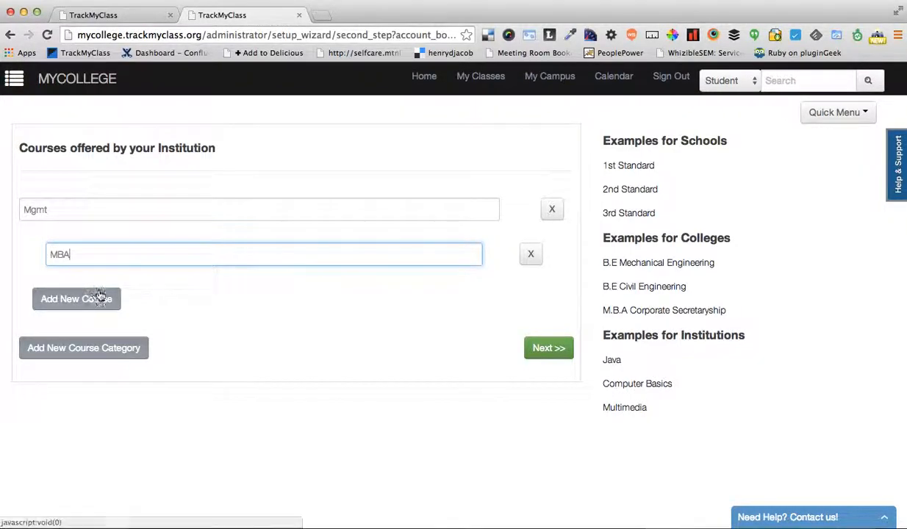
left_click(98, 299)
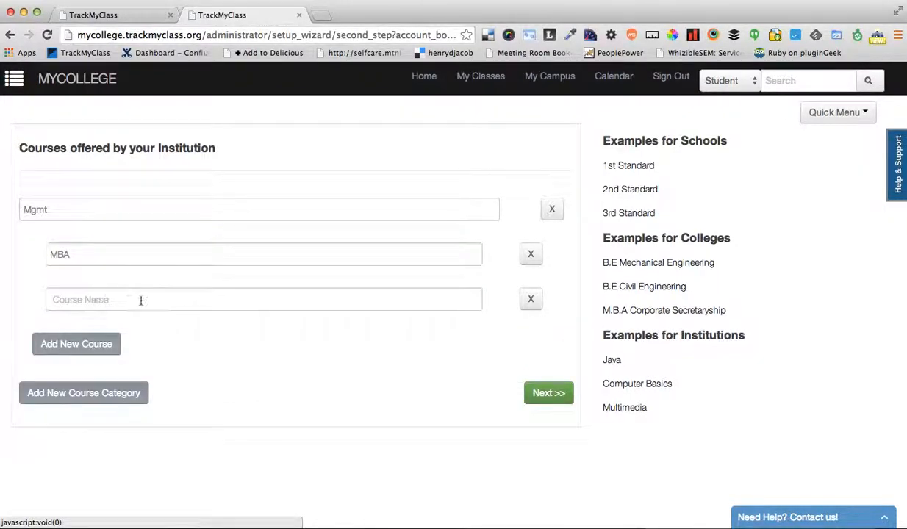
left_click(105, 300)
type("BBA")
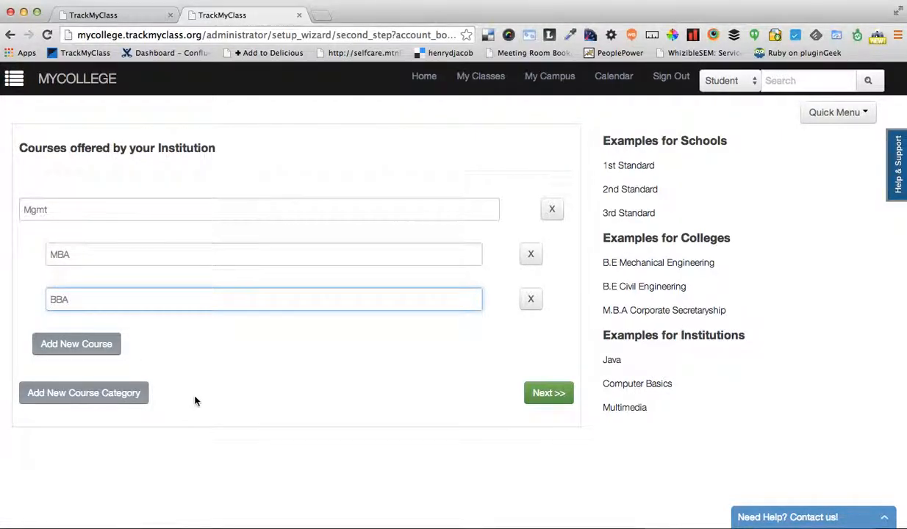
Add a second course category, Computer Science, with the course MCA, and continue to the course fee setup
left_click(132, 395)
left_click(106, 395)
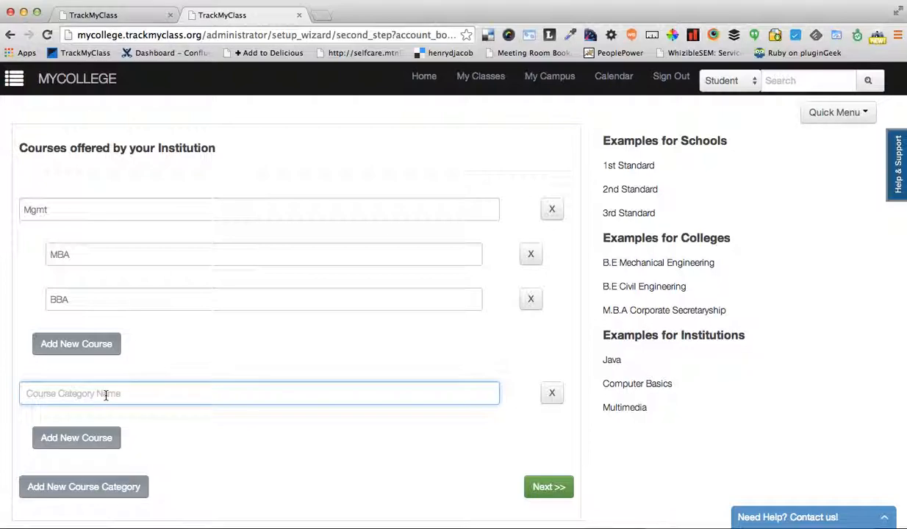
type("Computer Science")
left_click(78, 438)
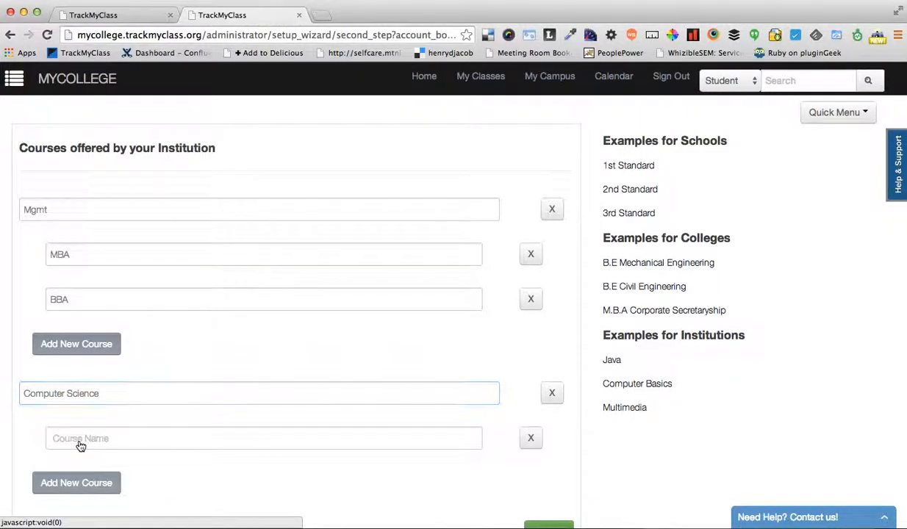
left_click(108, 441)
type("MCA")
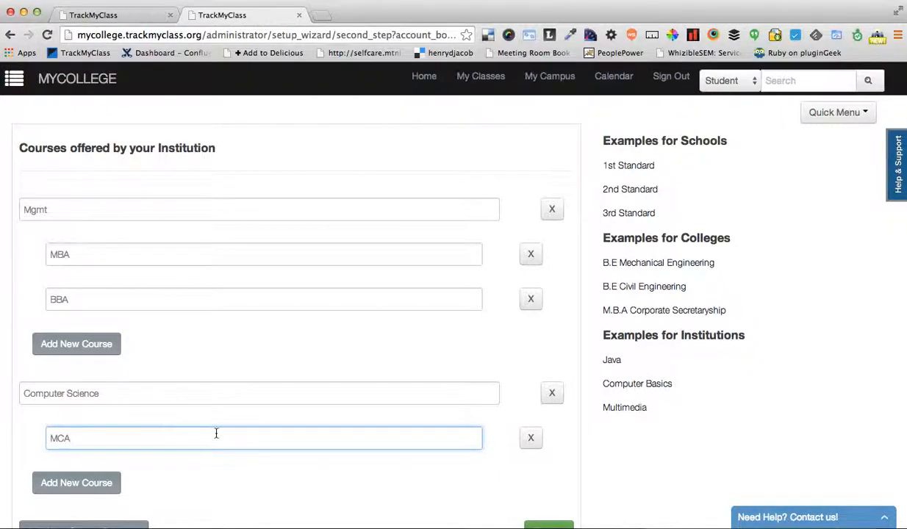
scroll(217, 433, "down", 2)
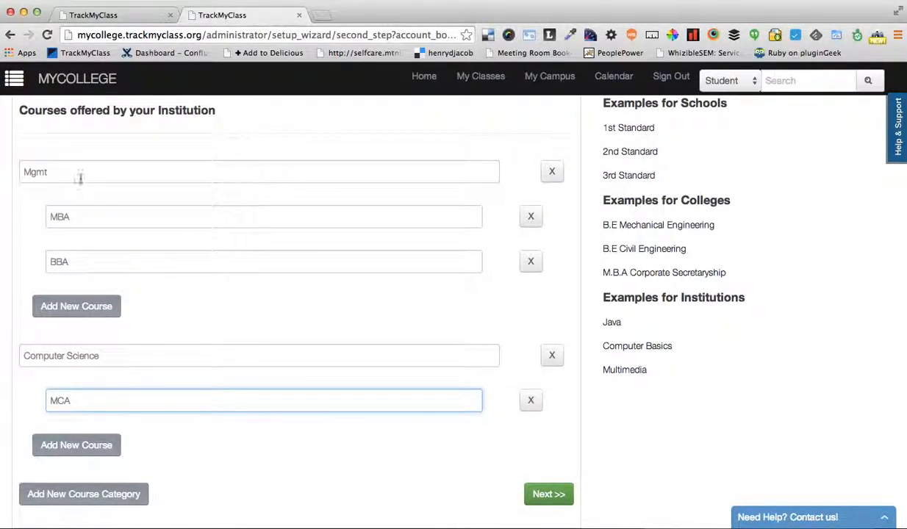
scroll(188, 450, "down", 2)
left_click(552, 496)
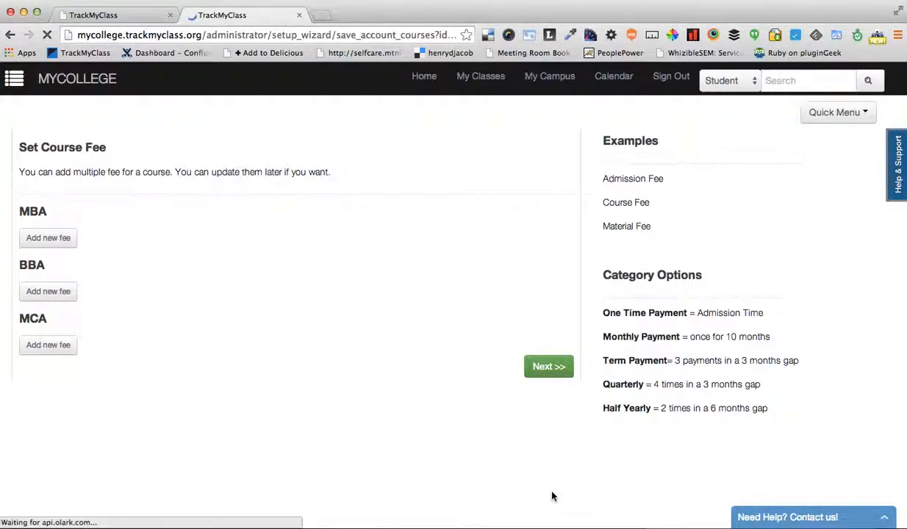
Add a fee entry to the MBA course, keeping One Time Payment as its category
left_click(38, 241)
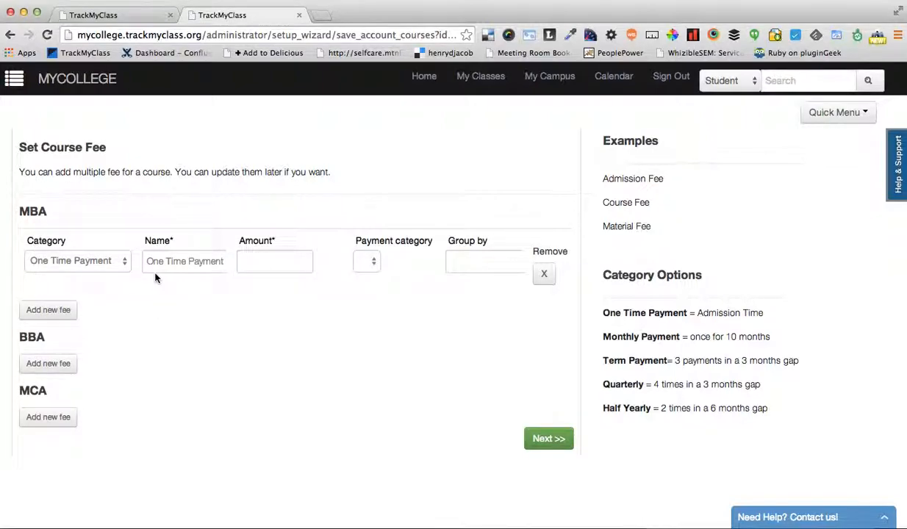
left_click(125, 262)
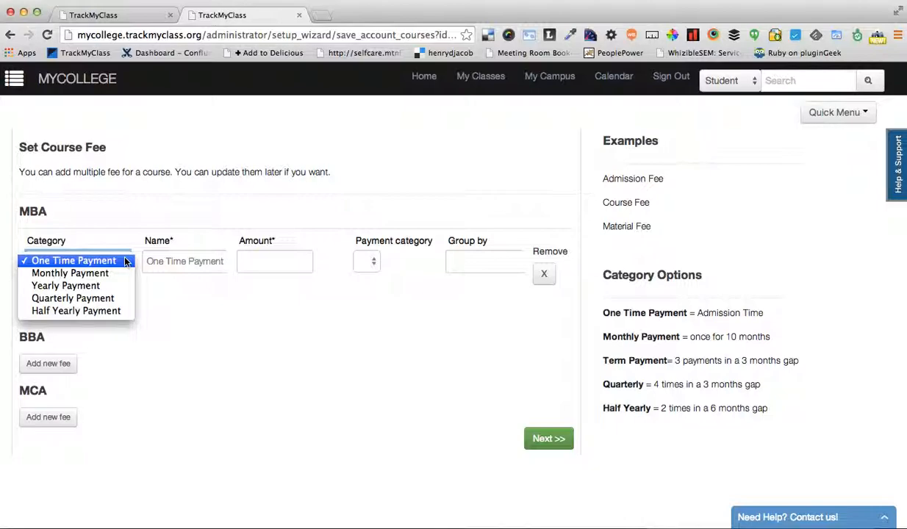
left_click(196, 266)
Name the first MBA fee Admission Fee and set its amount to 1000
left_click(197, 266)
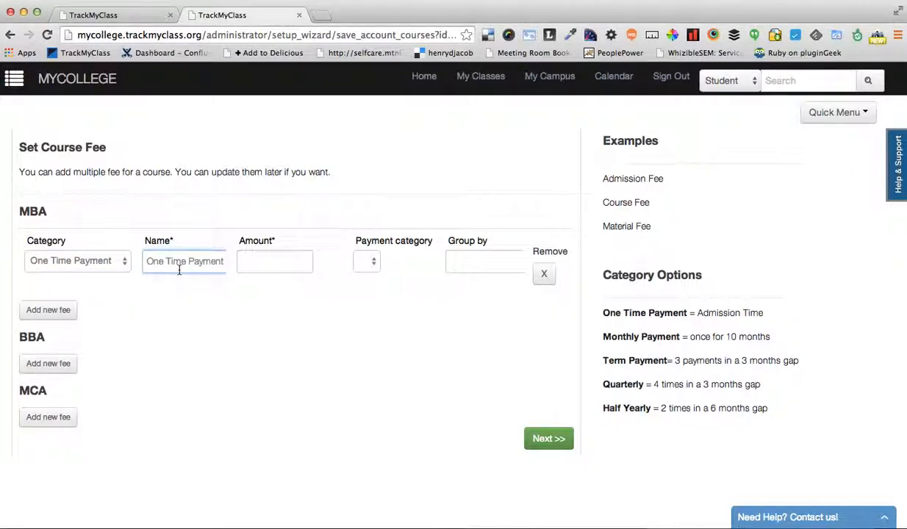
type("One Time Payment")
left_click_drag(222, 261, 145, 261)
type("Dmission")
key("BackSpace")
key("BackSpace")
key("BackSpace")
key("BackSpace")
key("BackSpace")
key("BackSpace")
key("BackSpace")
key("BackSpace")
key("BackSpace")
key("BackSpace")
type("Ad")
key("BackSpace")
key("BackSpace")
key("BackSpace")
type("Admission Fee")
left_click(289, 259)
type("100")
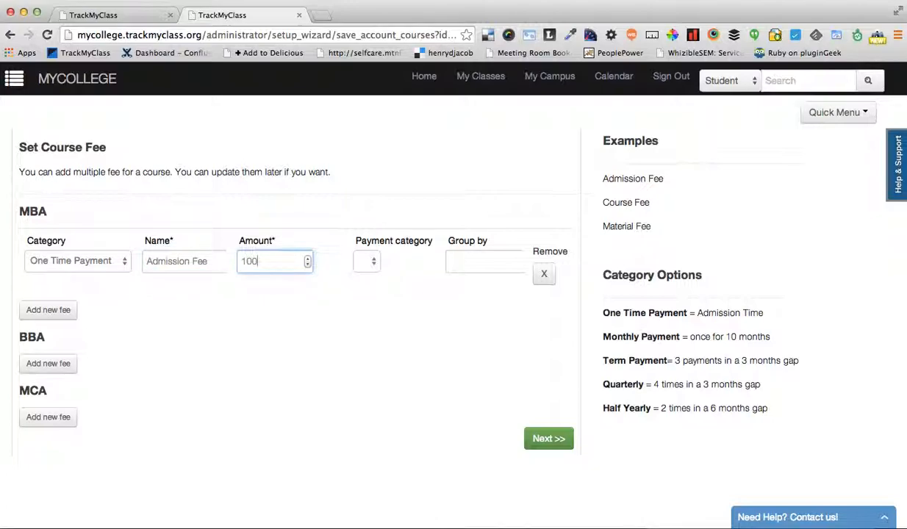
type("0")
Add a second one-time fee to the MBA course, named Exam Fee, with an amount of 10000
left_click(48, 309)
left_click(93, 327)
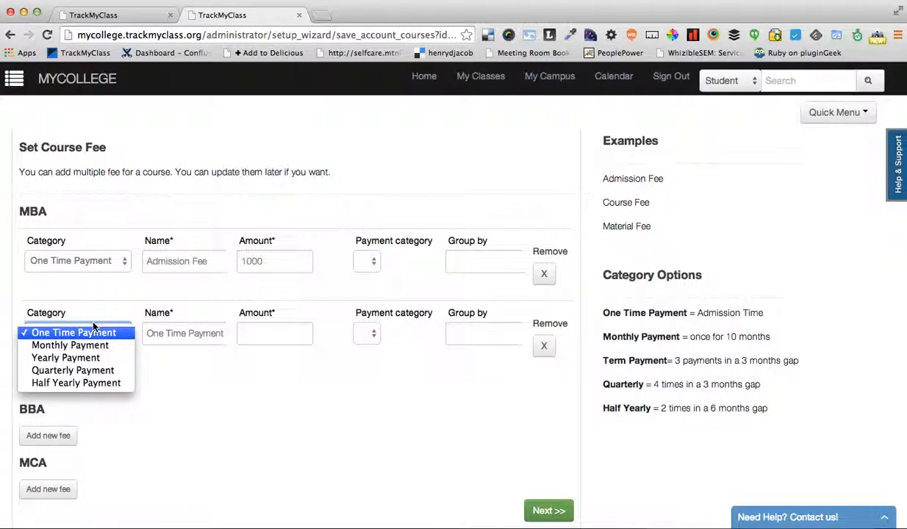
left_click(176, 318)
left_click(191, 331)
triple_click(191, 331)
key("BackSpace")
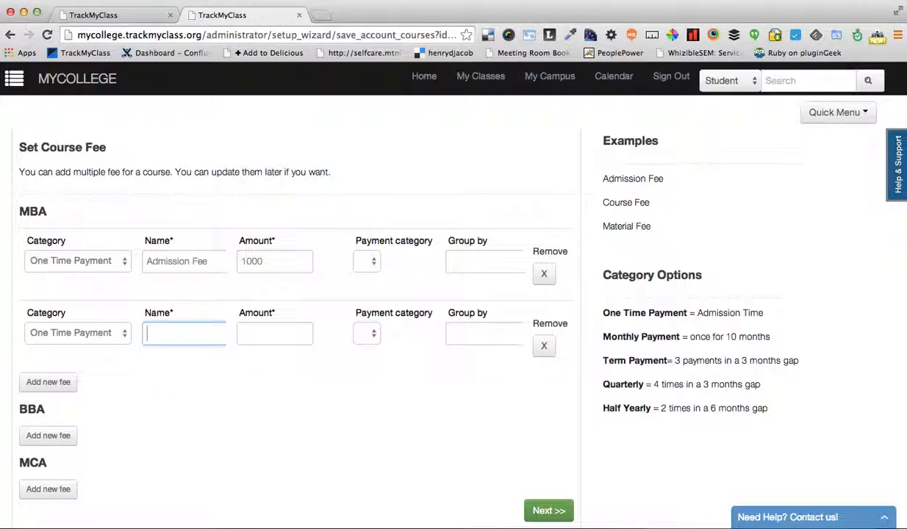
type("Exam Fee")
left_click(285, 333)
type("10000")
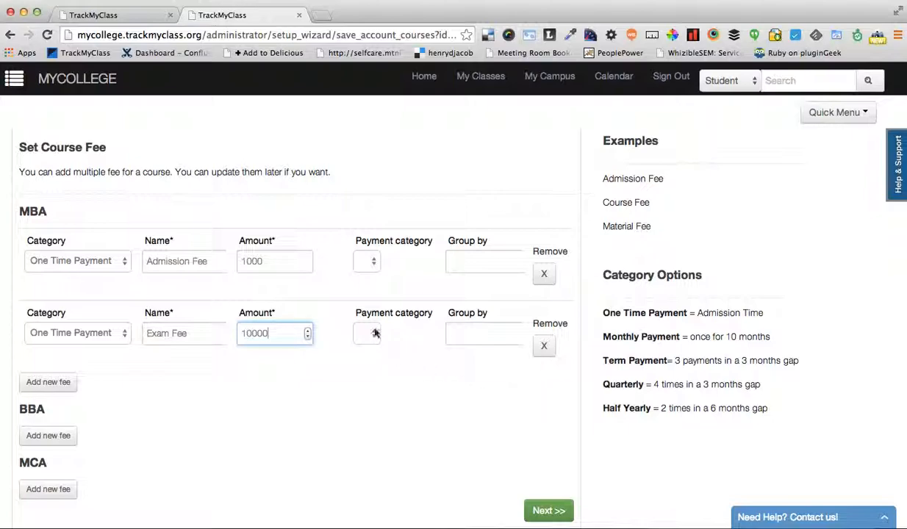
Add a third one-time fee to the MBA course, named Complete Full Year, with an amount of 25000
left_click(33, 381)
scroll(161, 413, "down", 1)
left_click(178, 372)
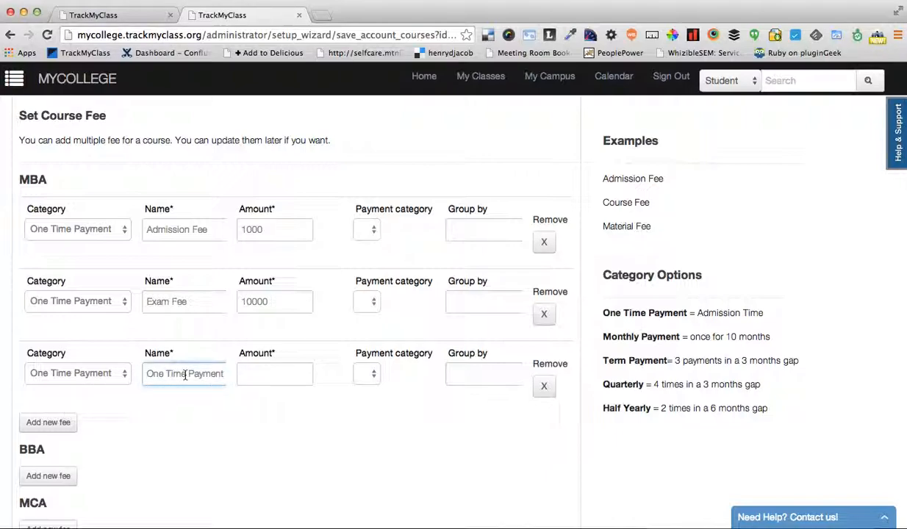
key("super+a")
key("BackSpace")
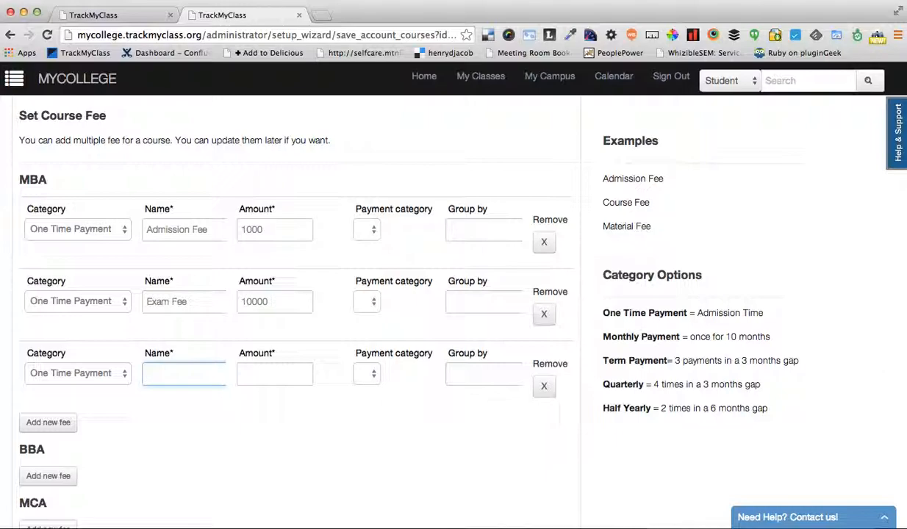
type("Complete Full Year")
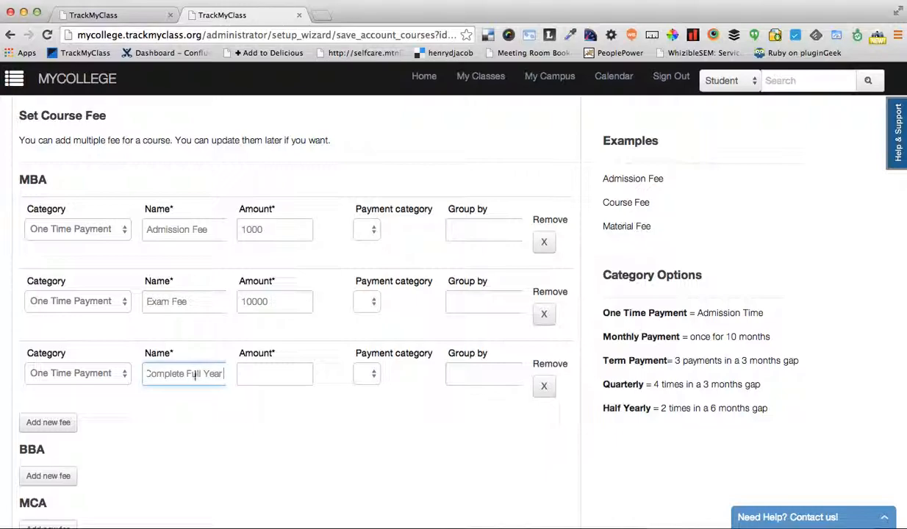
left_click(262, 376)
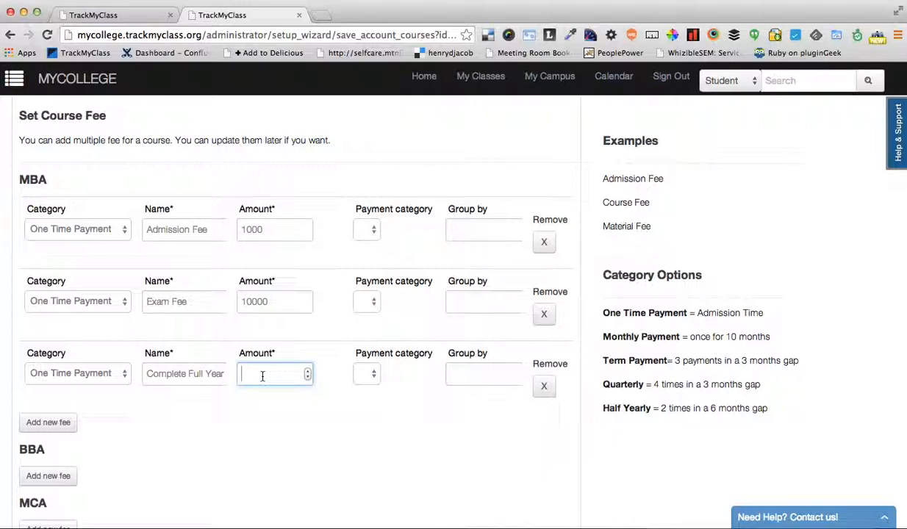
type("25000")
Add a fourth fee to the MBA course with the category Quarterly Payment and an amount of 10000
left_click(48, 422)
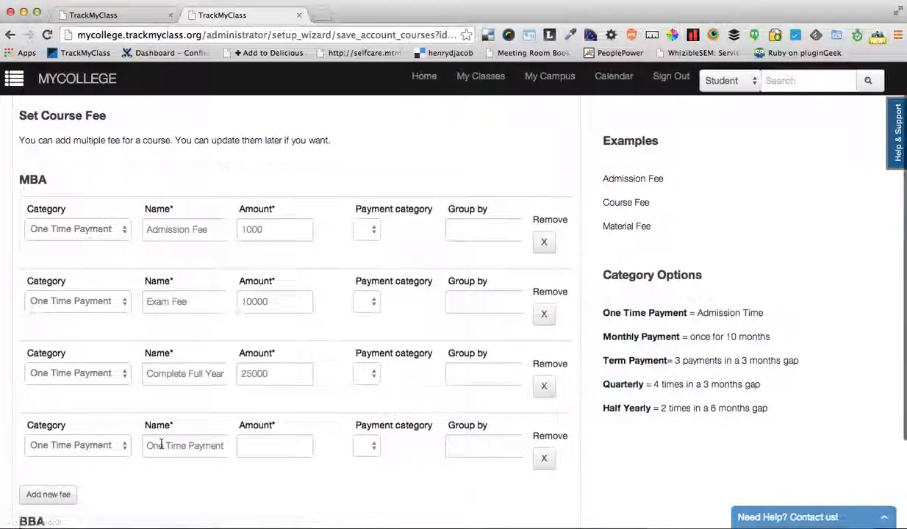
scroll(111, 415, "down", 1)
left_click(102, 416)
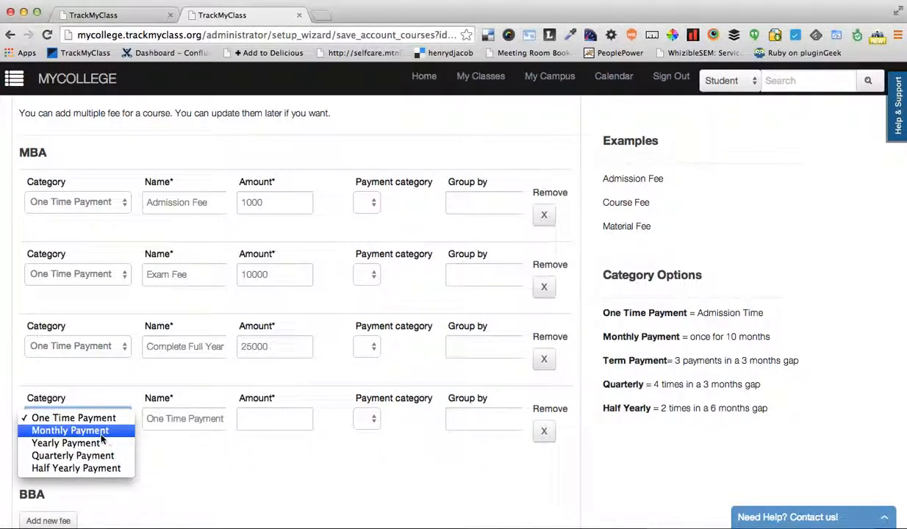
left_click(114, 456)
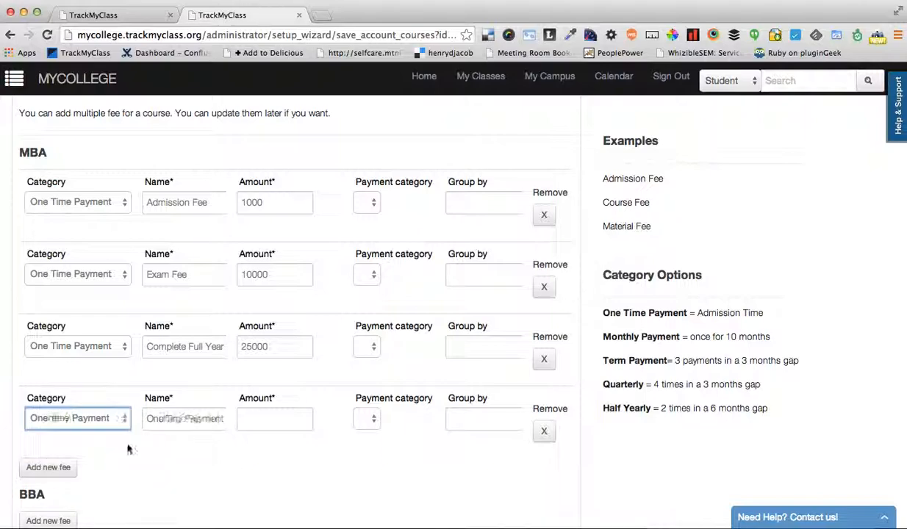
left_click(259, 418)
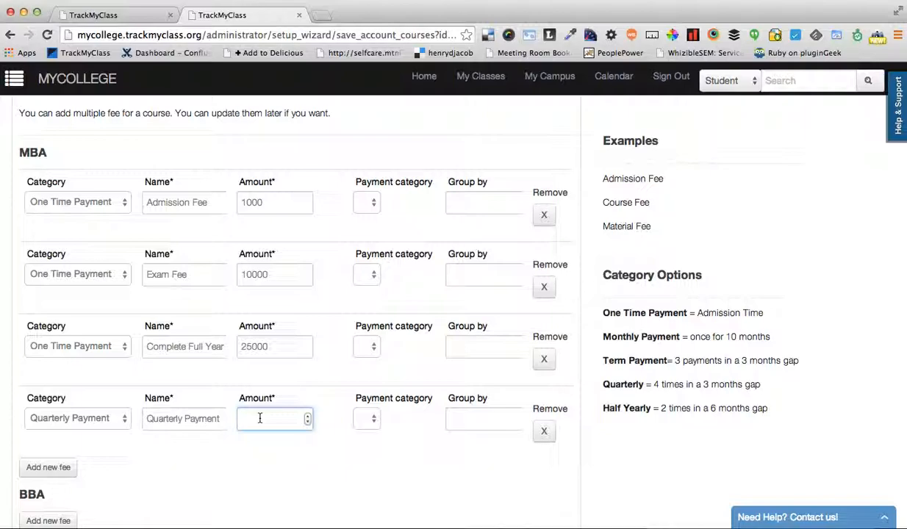
type("10000")
Add a fee to the BBA course, keeping the One Time Payment category and name, with an amount of 2000
scroll(374, 444, "down", 2)
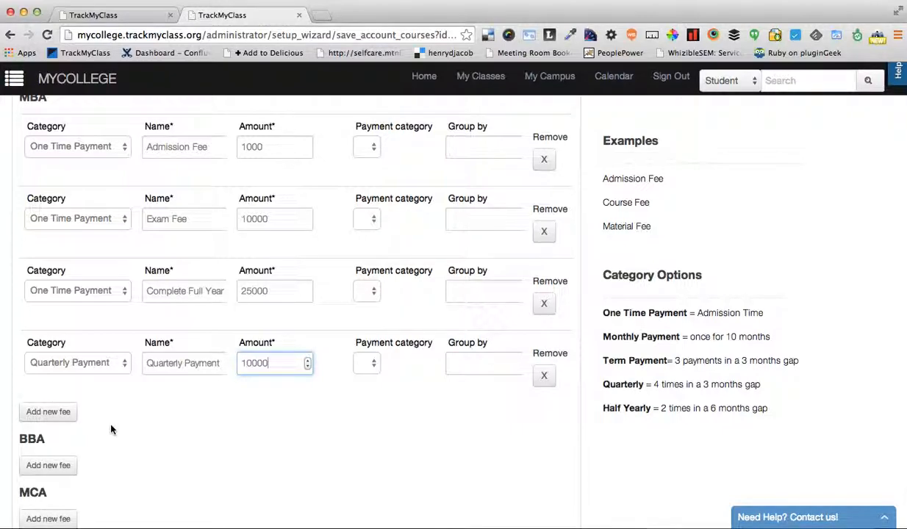
scroll(111, 429, "up", 1)
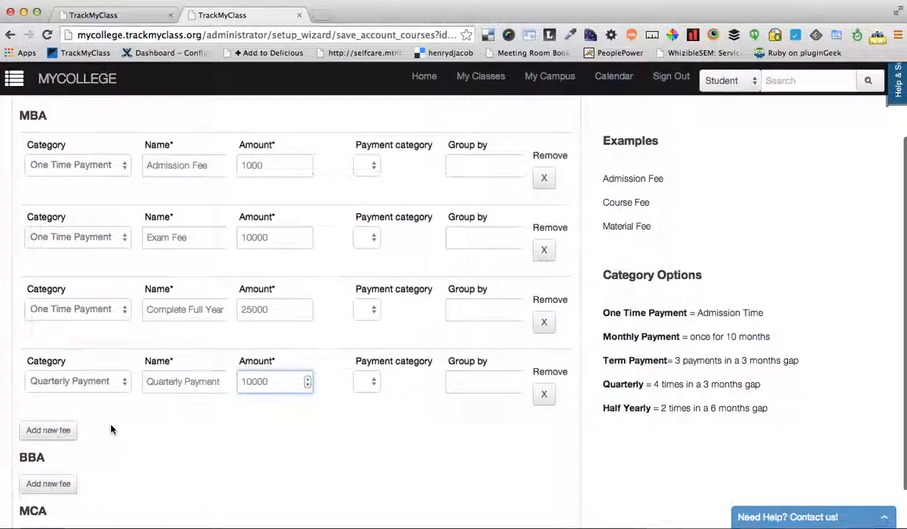
scroll(111, 429, "down", 2)
left_click(58, 435)
scroll(313, 369, "down", 2)
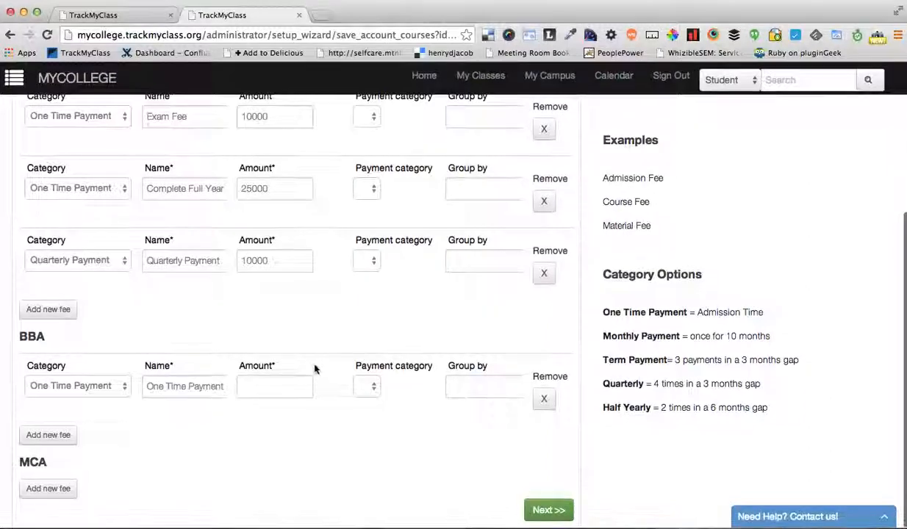
left_click(269, 382)
type("200")
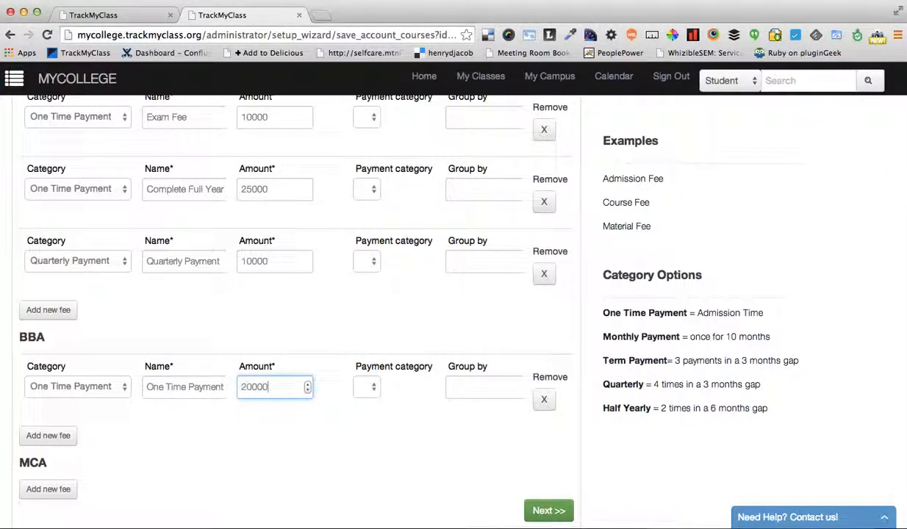
type("00")
key("BackSpace")
left_click(400, 429)
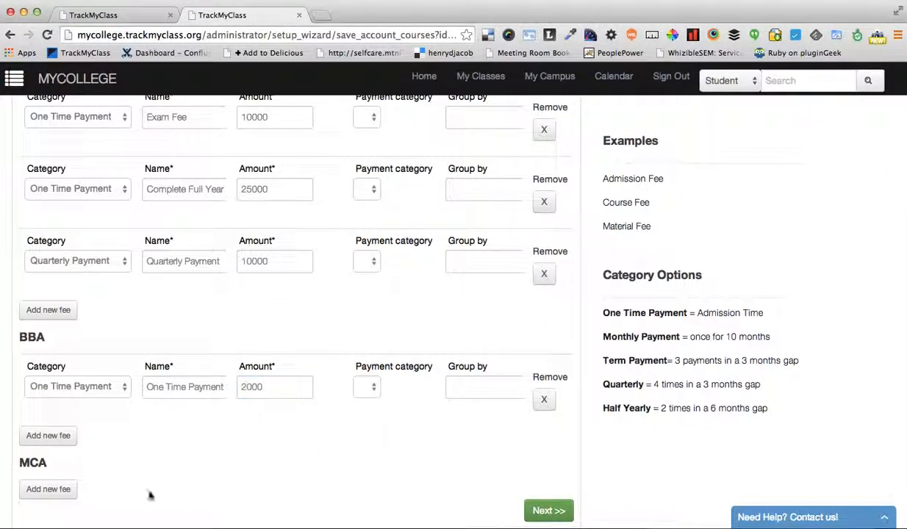
Add a One Time Payment fee of 20000 to the MCA course and submit the course fee setup
left_click(61, 490)
scroll(228, 479, "down", 2)
left_click(275, 436)
type("20000")
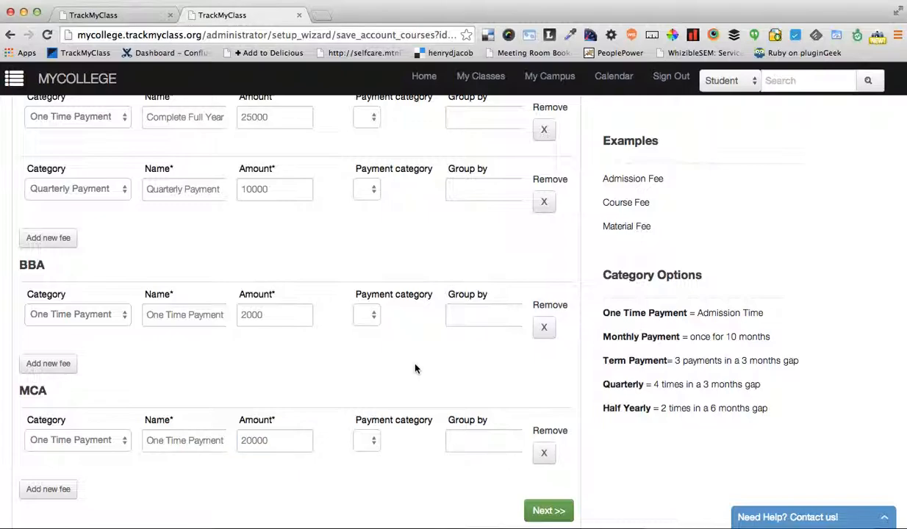
scroll(415, 369, "up", 5)
scroll(415, 368, "down", 5)
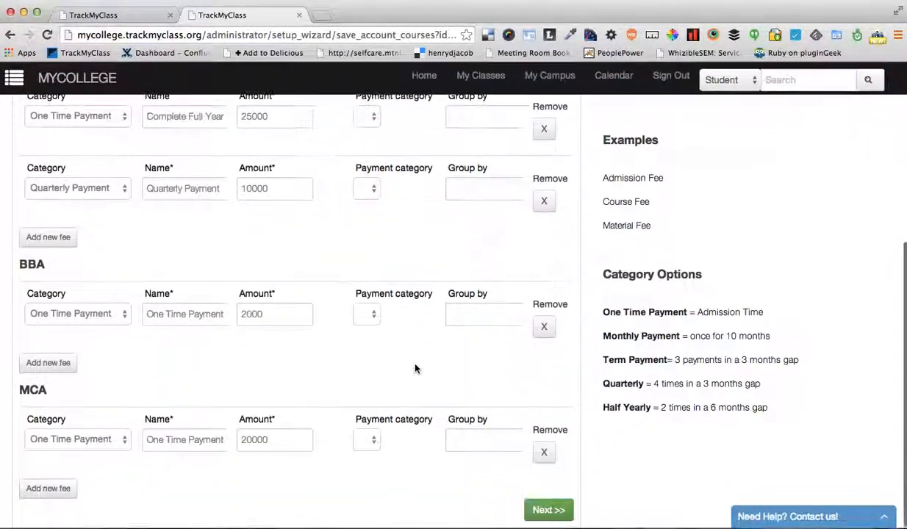
left_click(546, 517)
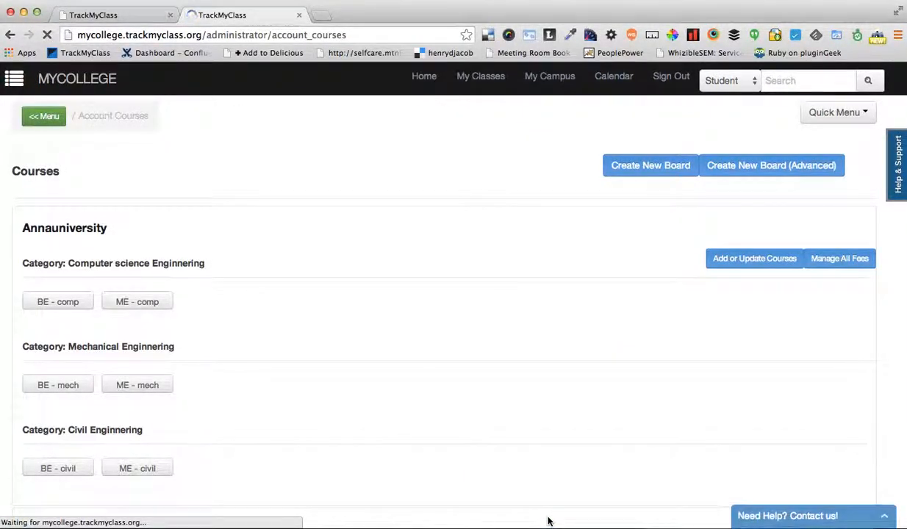
Expand the Bangalore University board in the courses list and open its MBA course
left_click(325, 227)
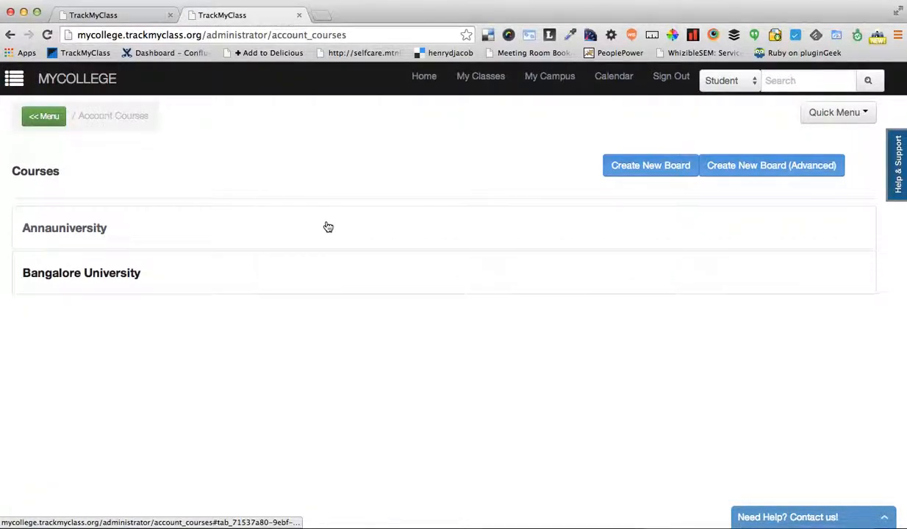
left_click(173, 273)
scroll(259, 373, "down", 1)
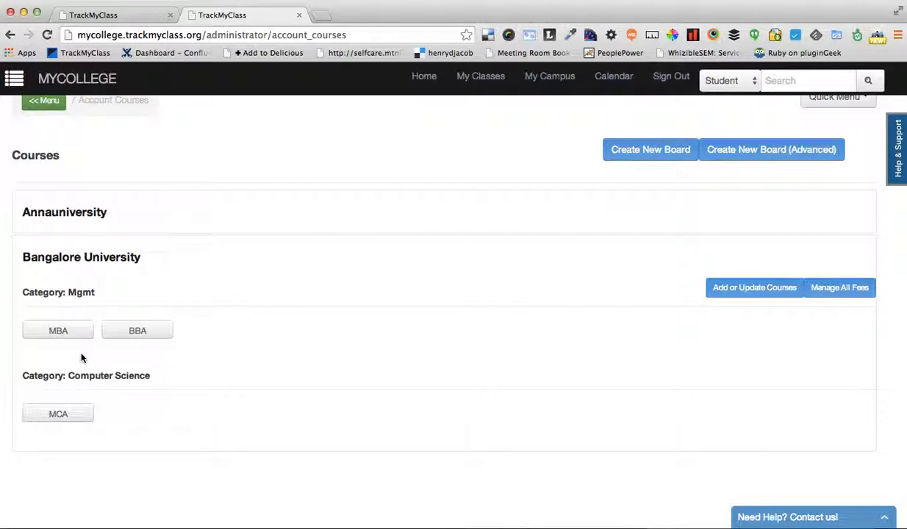
left_click(58, 334)
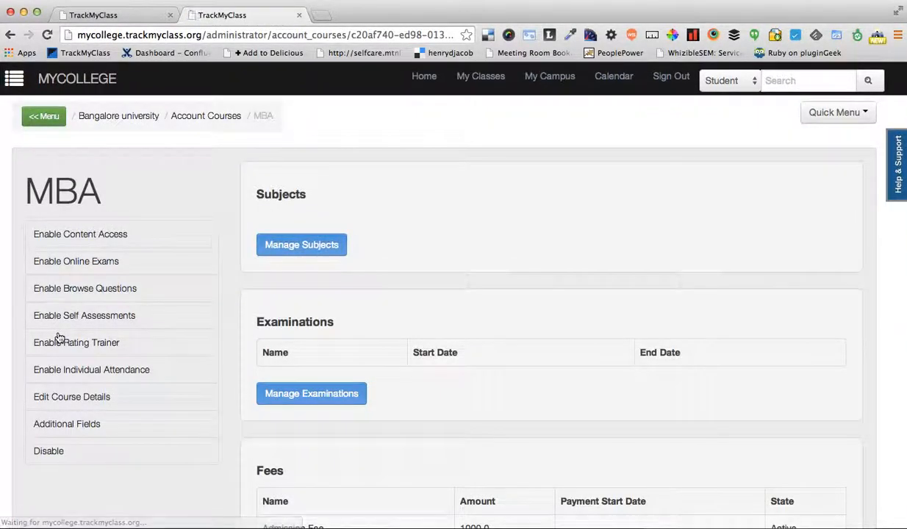
Examine the MBA course's subjects, examinations and fees sections, checking each fee listed in the fees table
scroll(432, 347, "down", 1)
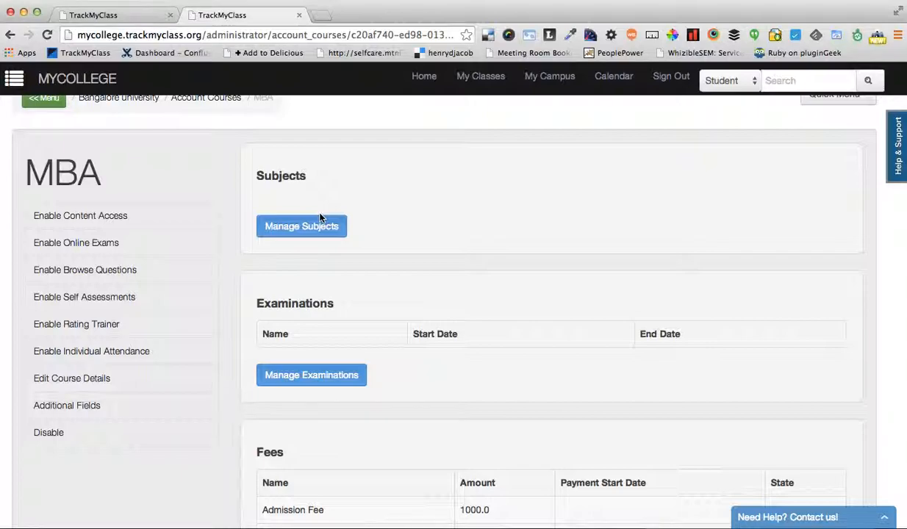
scroll(359, 307, "down", 3)
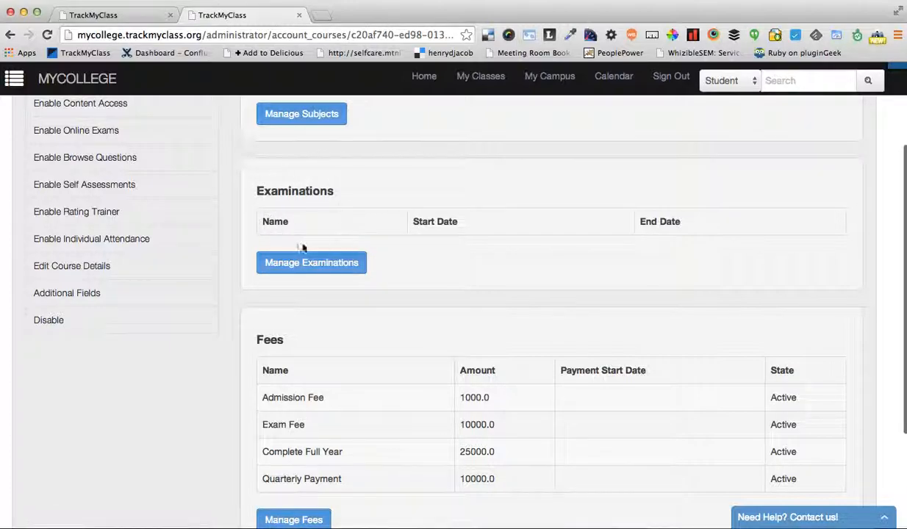
scroll(303, 247, "down", 4)
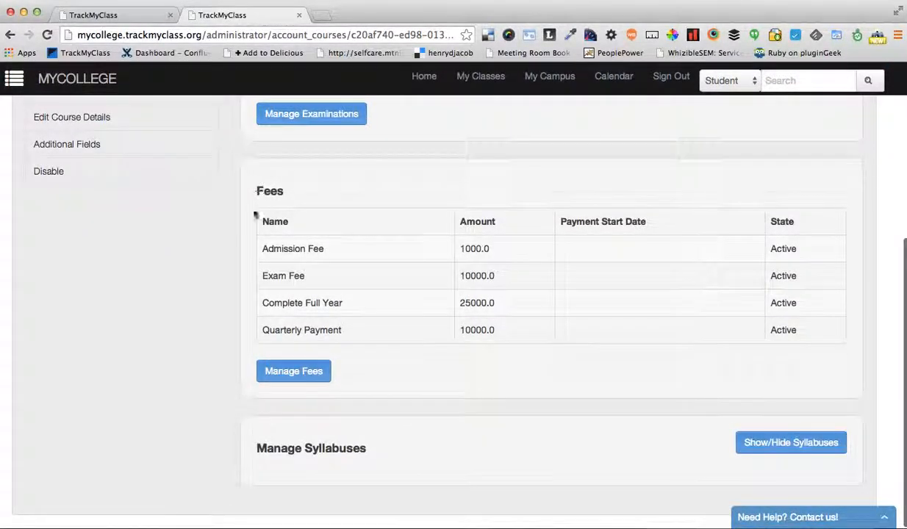
scroll(269, 272, "up", 6)
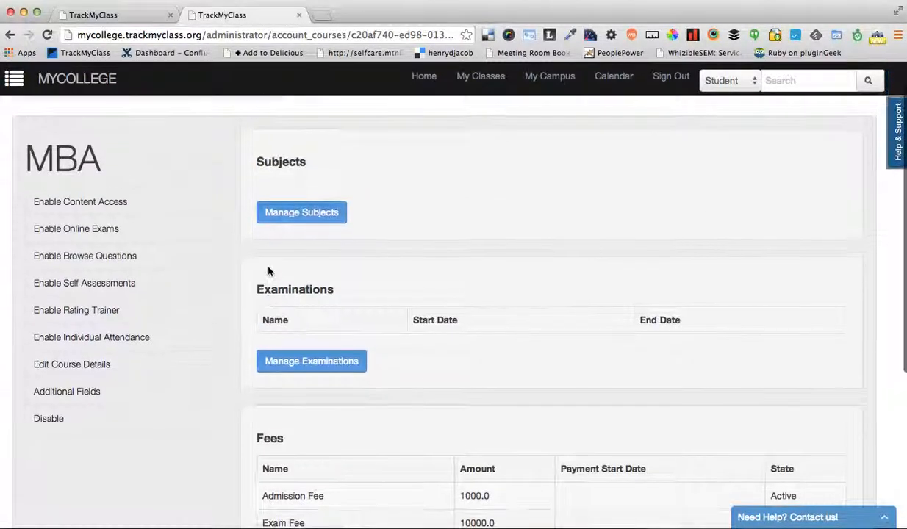
scroll(268, 272, "down", 6)
left_click_drag(271, 249, 584, 326)
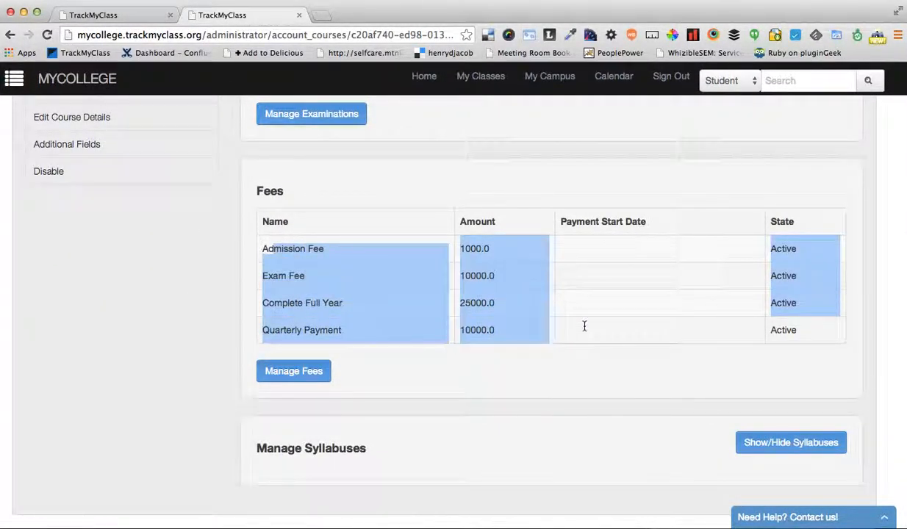
left_click(330, 257)
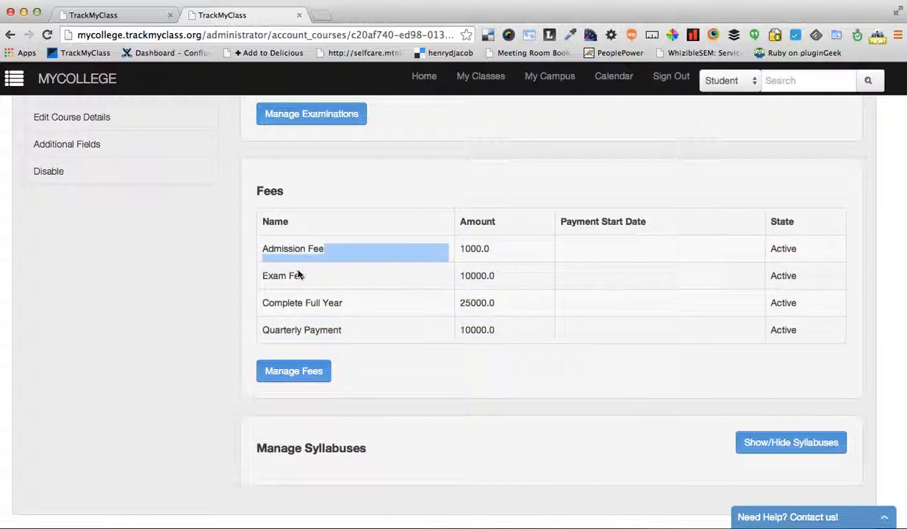
double_click(314, 303)
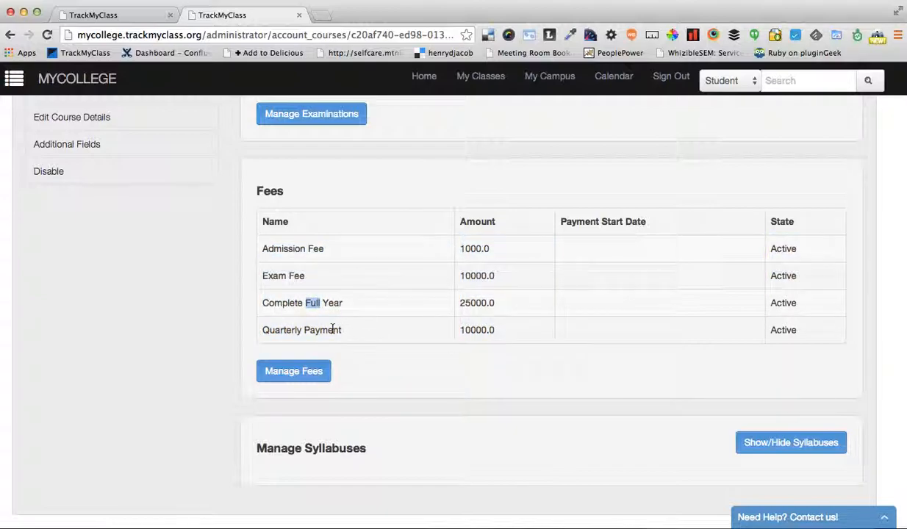
double_click(331, 330)
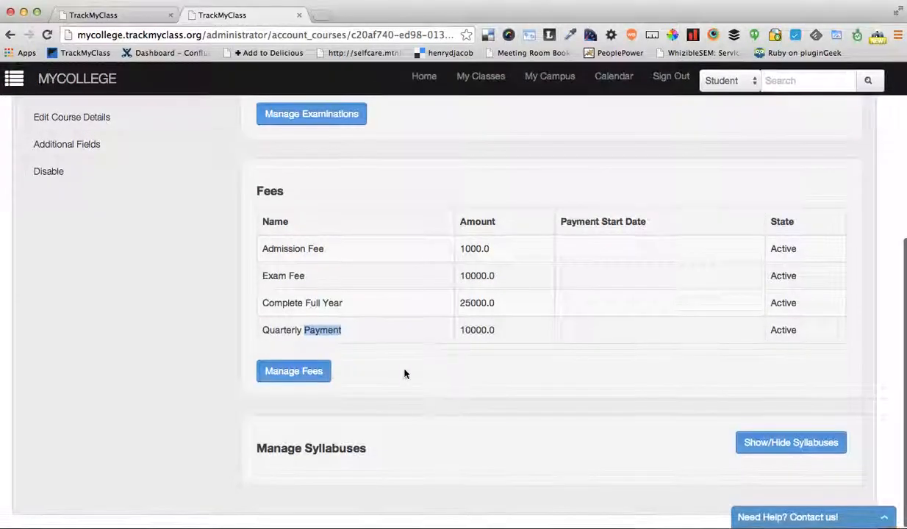
left_click(371, 327)
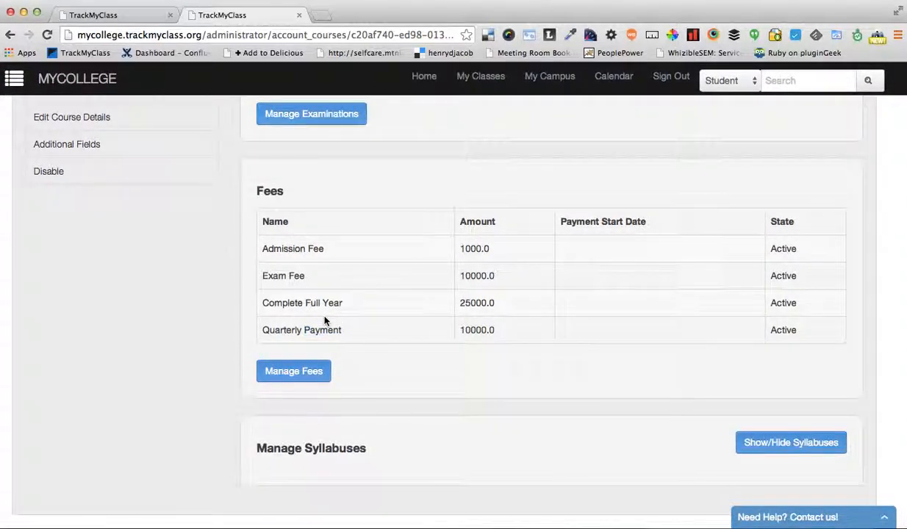
Open the MBA course's fee management and review the name, amount, installments and frequency of each fee
left_click(293, 375)
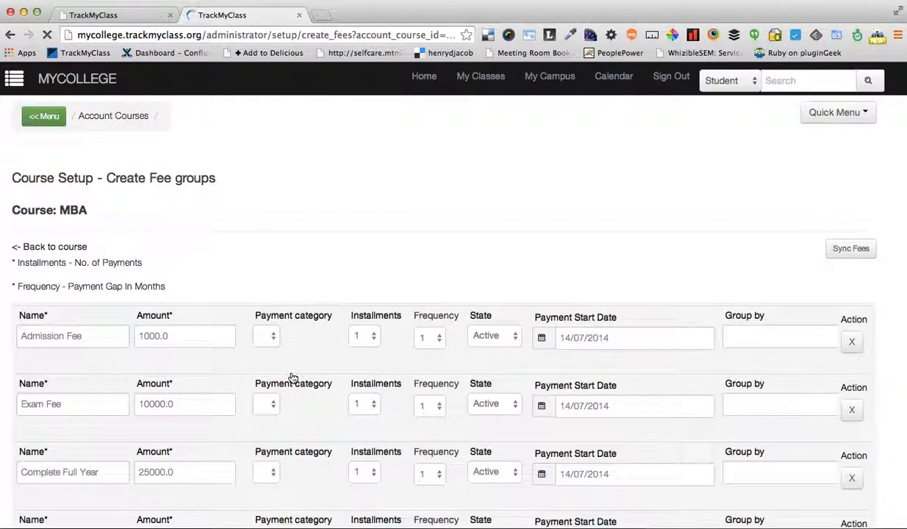
scroll(353, 401, "down", 3)
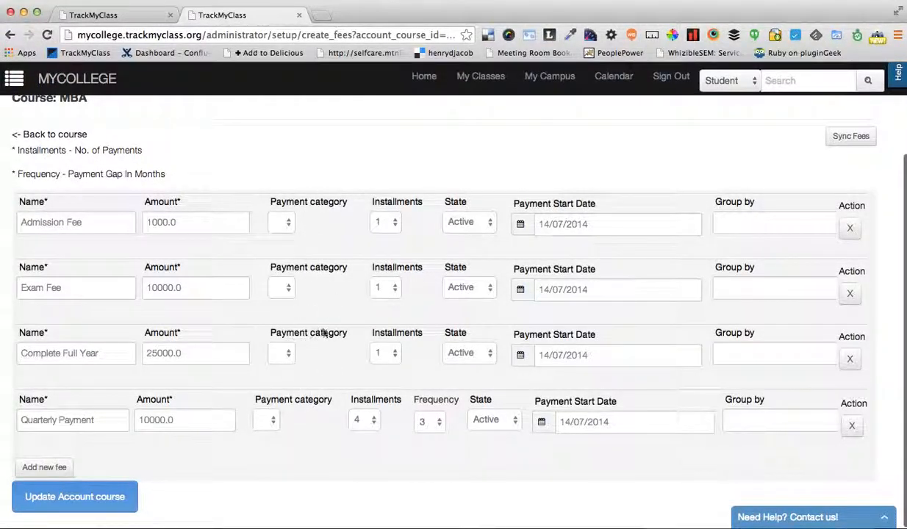
left_click(92, 222)
left_click(173, 223)
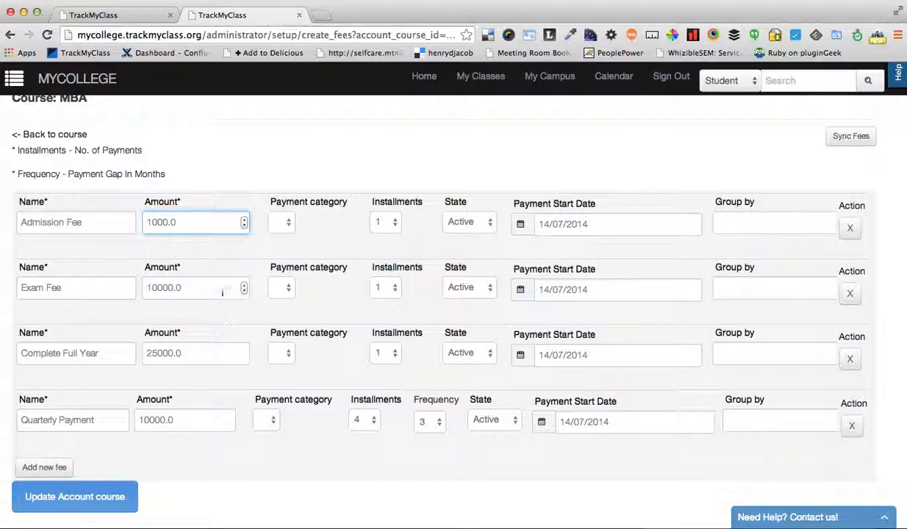
left_click(89, 289)
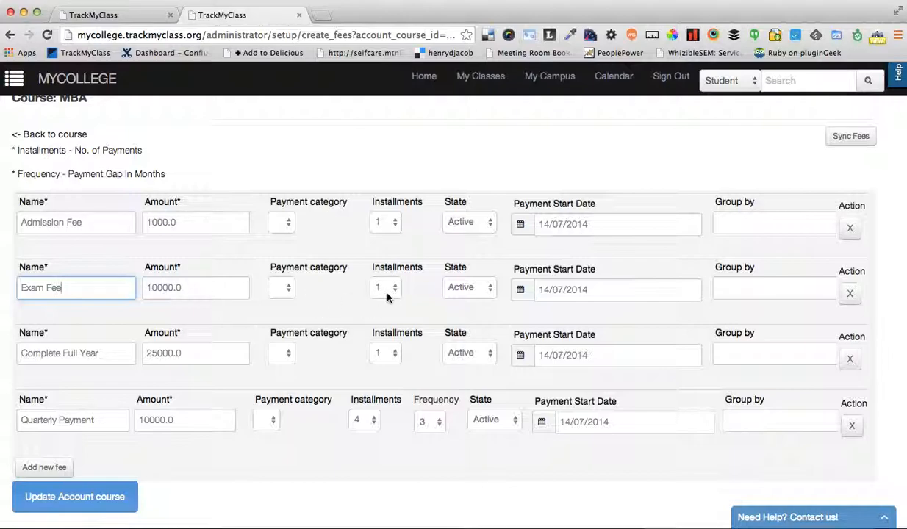
scroll(232, 352, "down", 1)
left_click(81, 353)
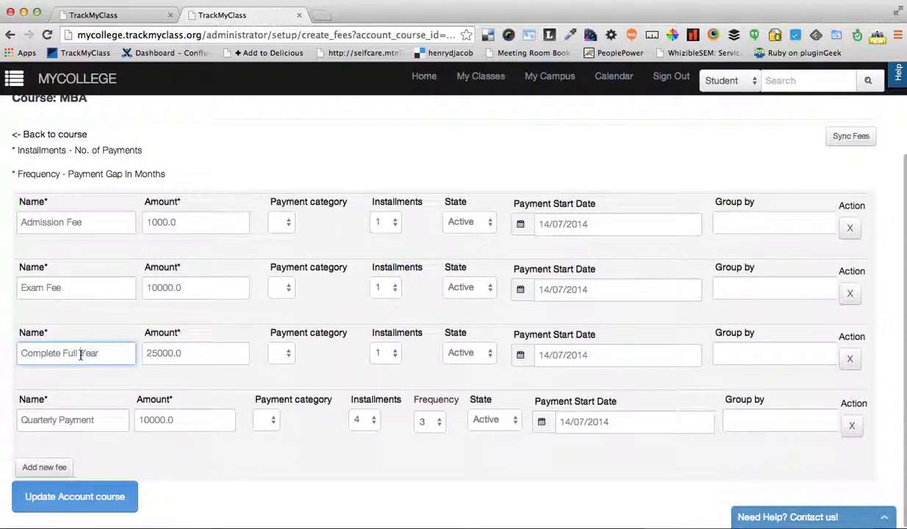
left_click(179, 351)
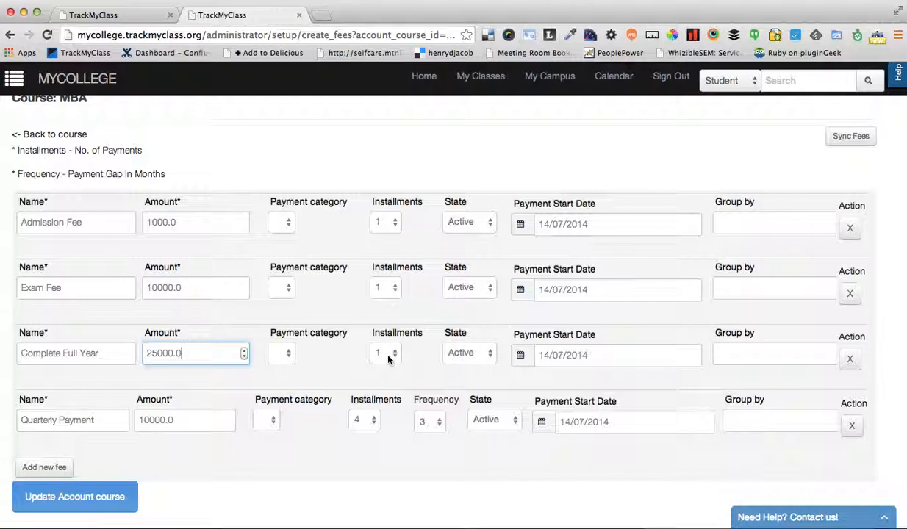
left_click(92, 419)
left_click(80, 421)
triple_click(81, 421)
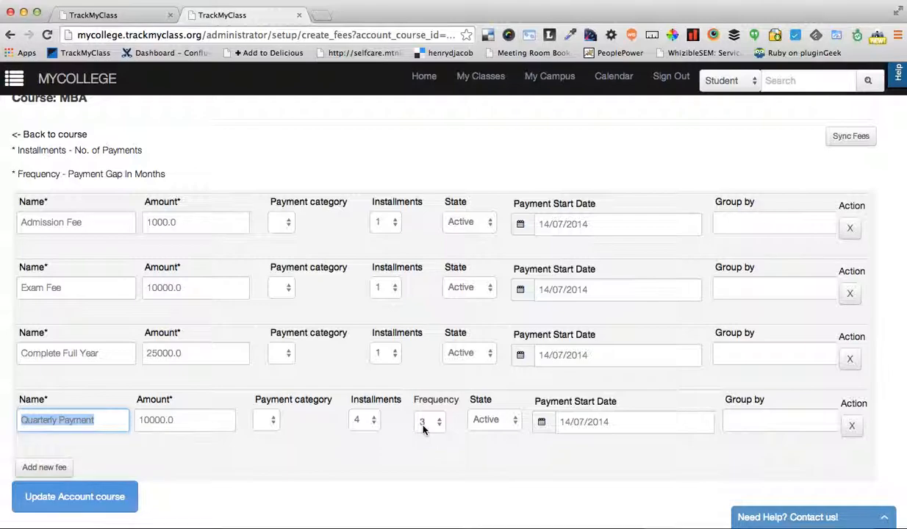
left_click(339, 450)
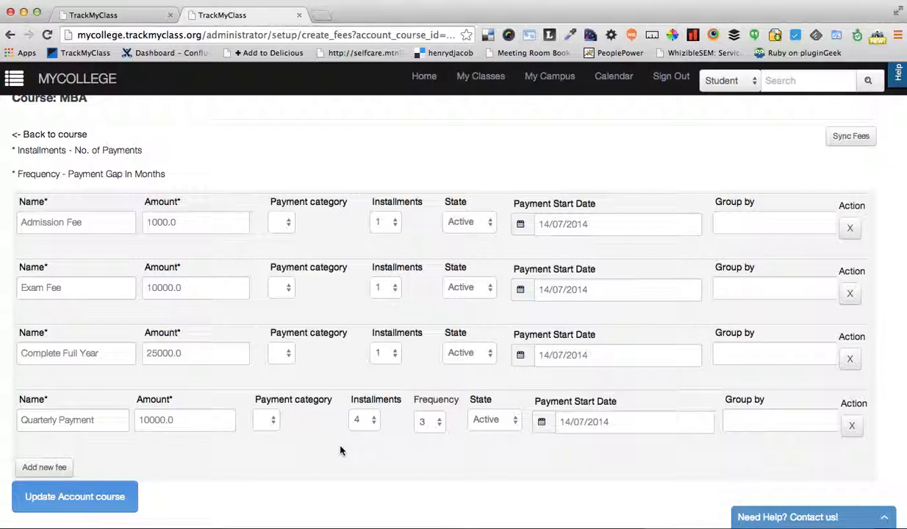
scroll(332, 380, "up", 3)
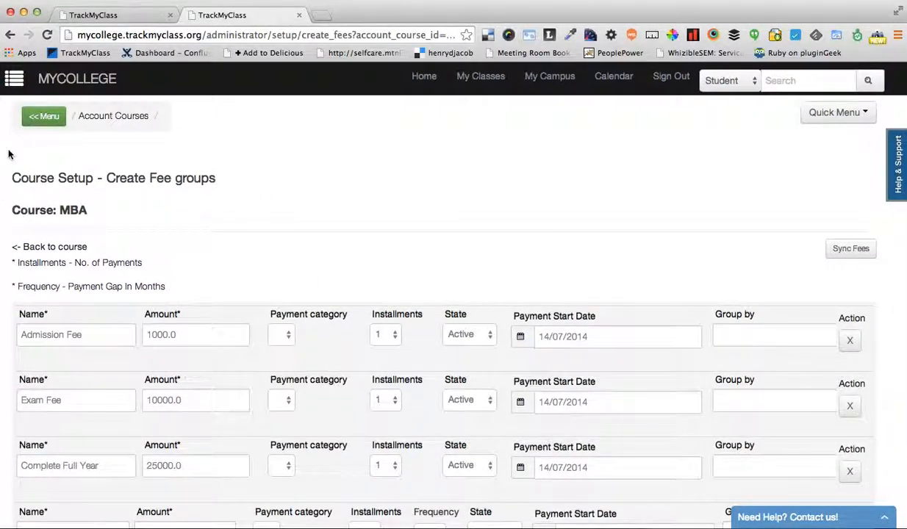
scroll(240, 262, "down", 2)
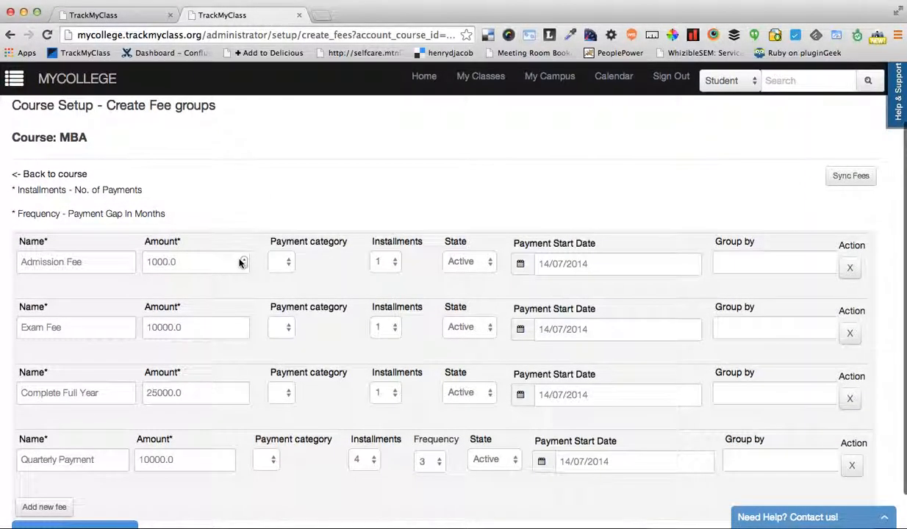
scroll(239, 260, "down", 2)
scroll(239, 261, "up", 4)
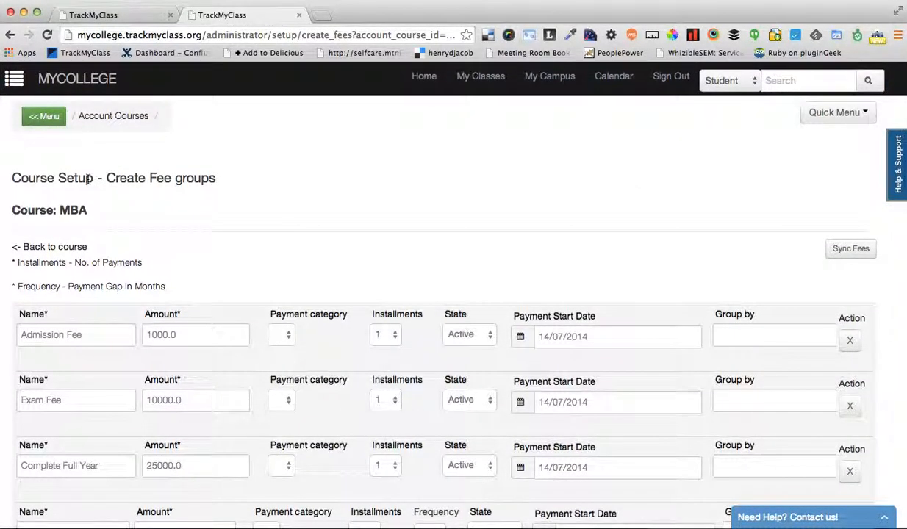
left_click(43, 116)
left_click(368, 179)
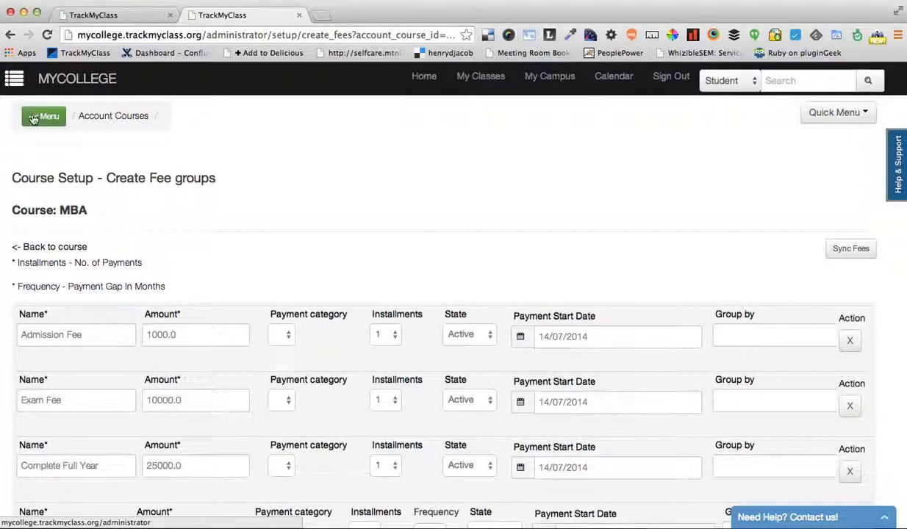
Open the My Campus group selector and examine the mycollege hierarchy from the Hostel and Engineering branches across to Management
left_click(542, 79)
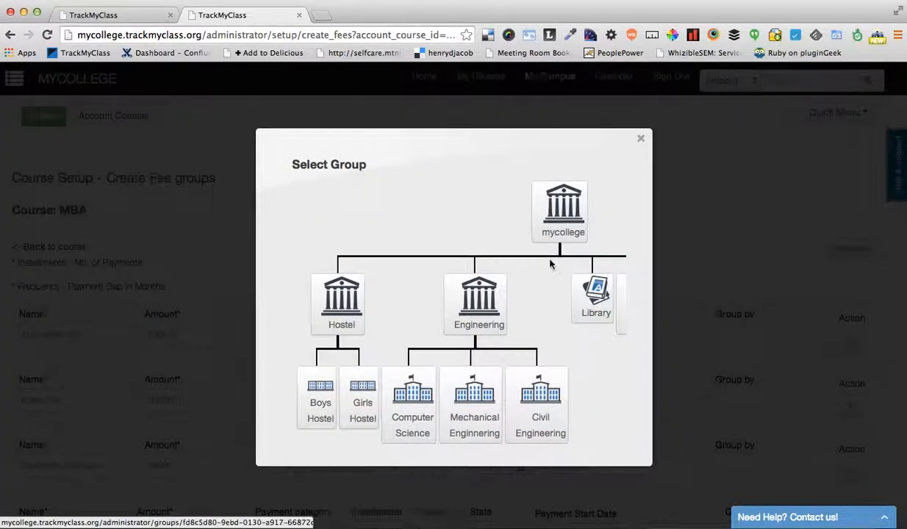
scroll(554, 321, "right", 1)
scroll(554, 321, "right", 5)
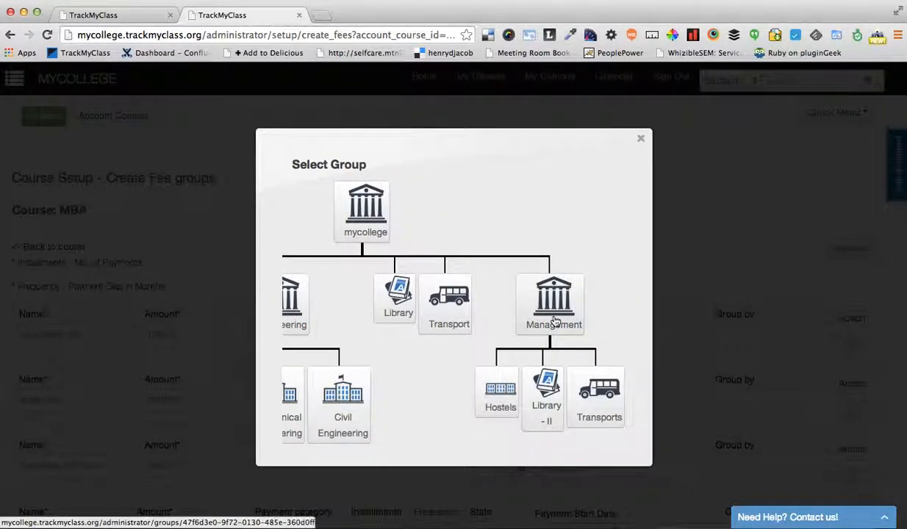
scroll(554, 321, "left", 6)
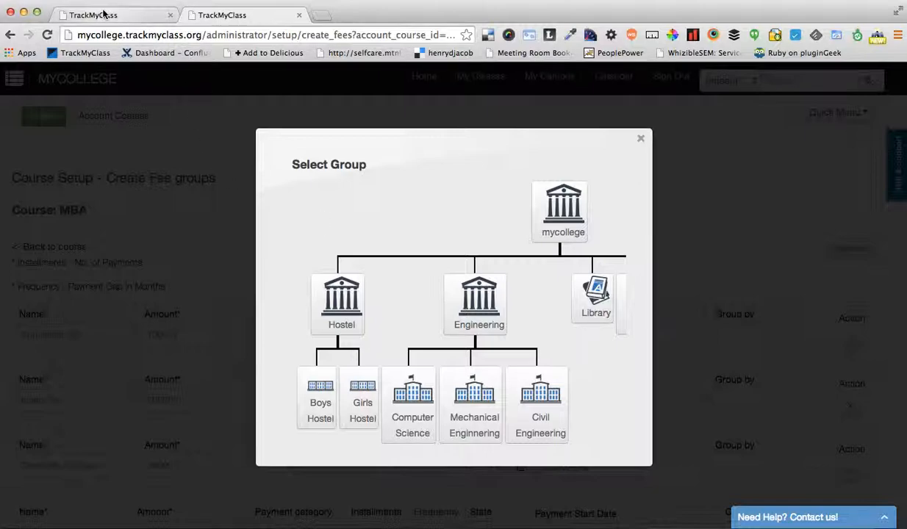
scroll(360, 276, "down", 1)
scroll(360, 276, "right", 1)
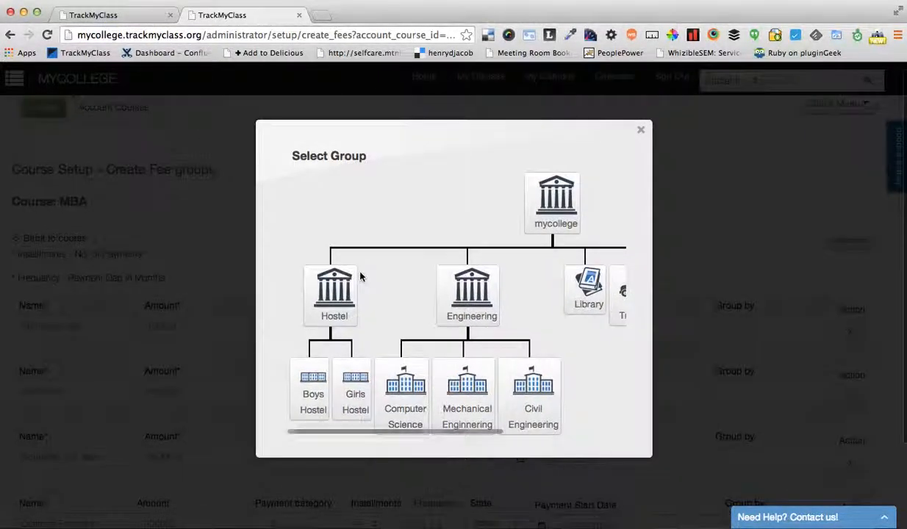
scroll(360, 276, "left", 1)
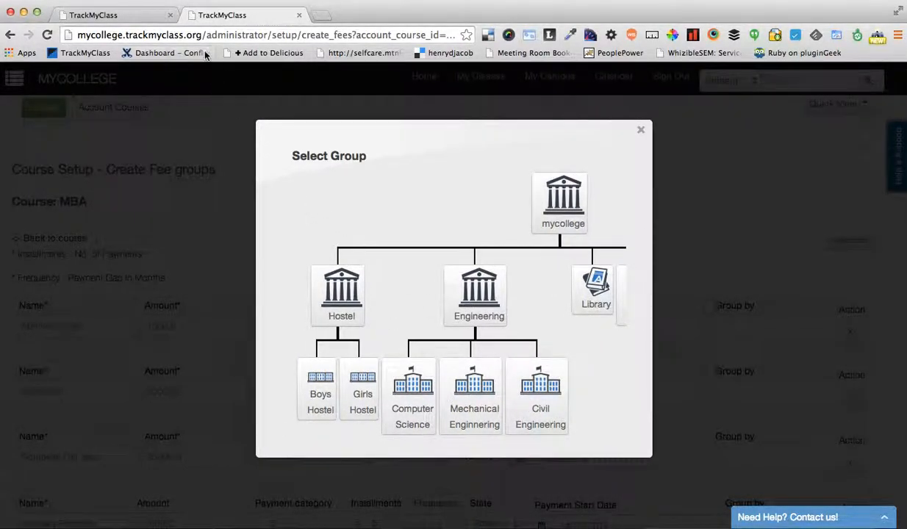
Examine the My Playgroup site's organization structure in the other browser tab, then return to mycollege and close the group selector
left_click(105, 16)
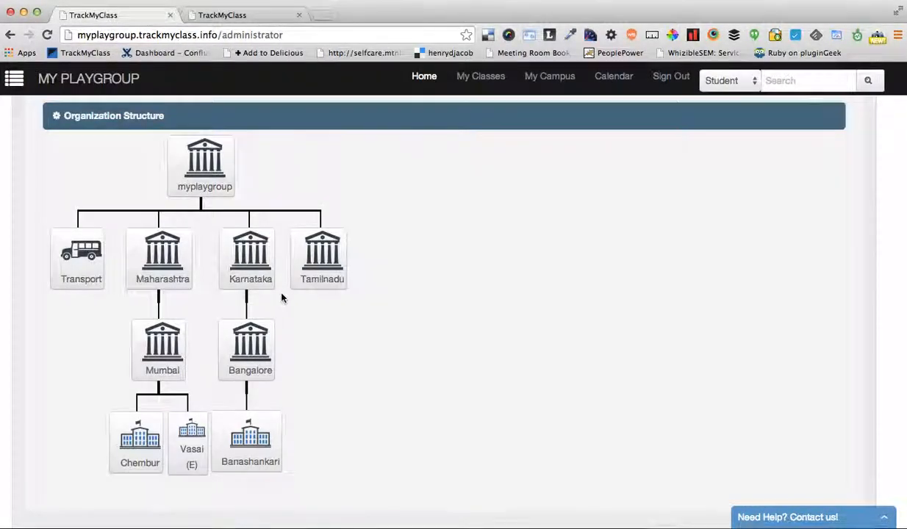
scroll(281, 297, "down", 1)
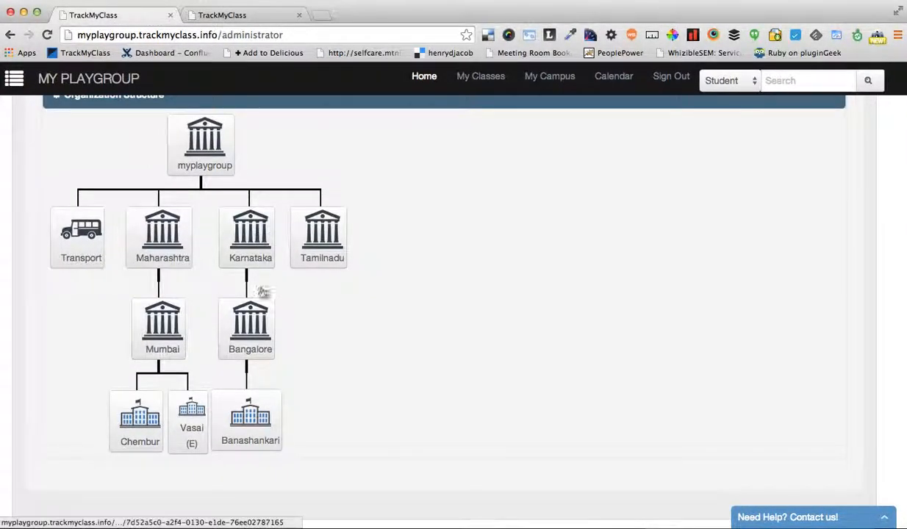
scroll(275, 330, "down", 1)
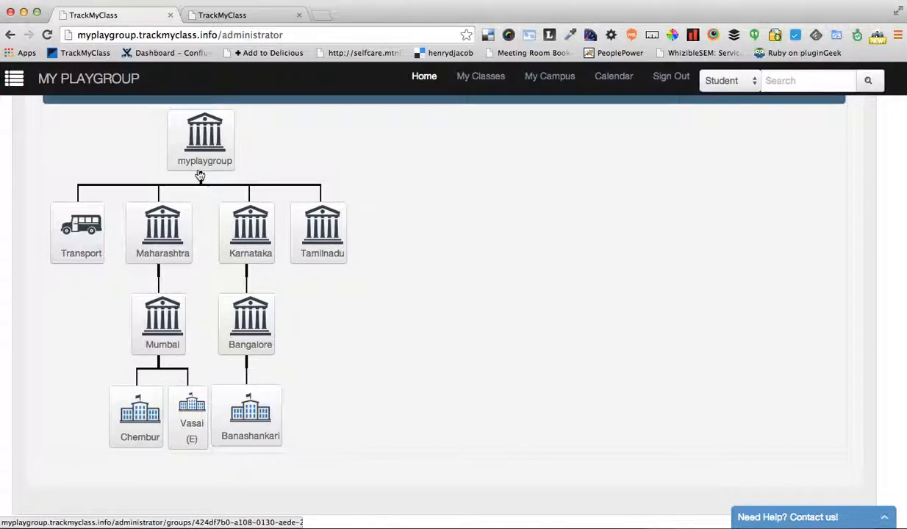
left_click(234, 17)
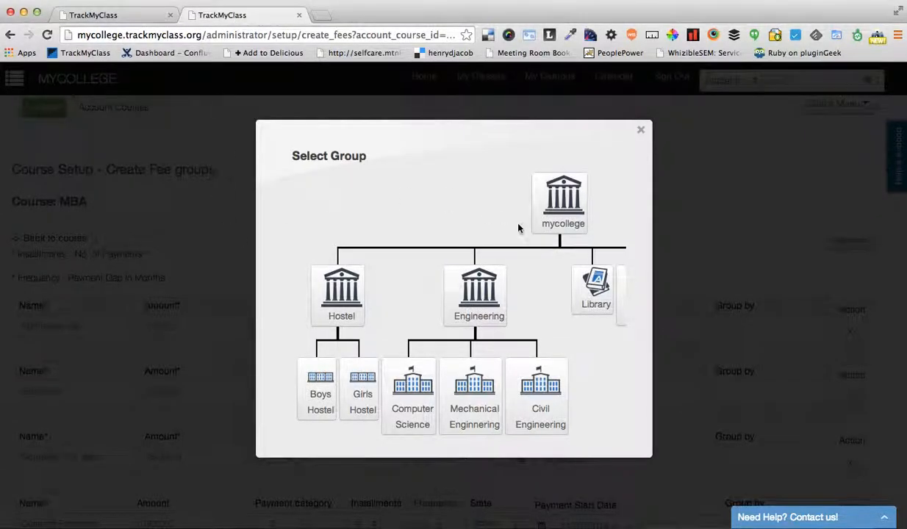
left_click(640, 130)
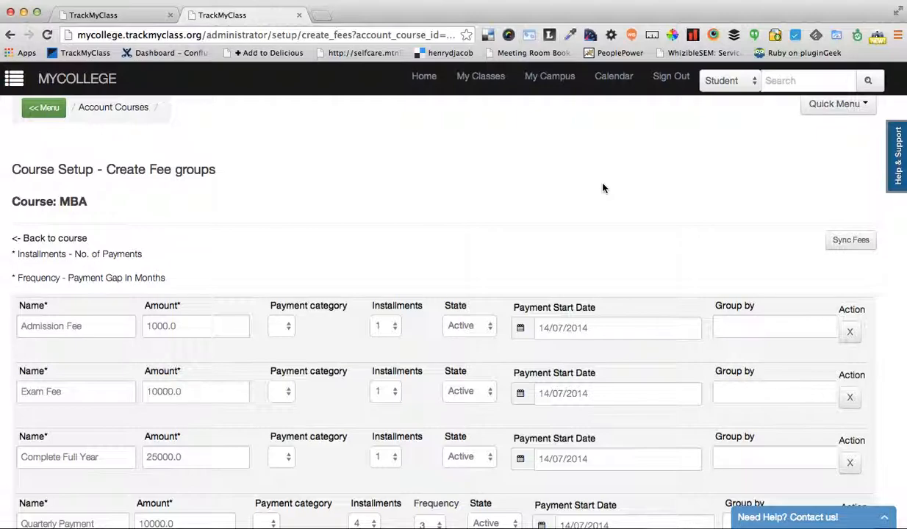
Open the mycollege organization structure page in Campus Management for adding groups
left_click(46, 107)
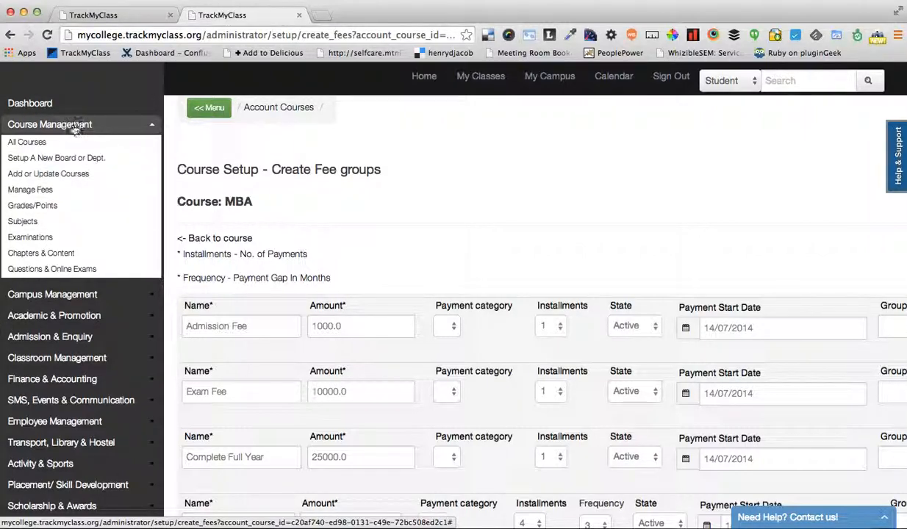
left_click(71, 127)
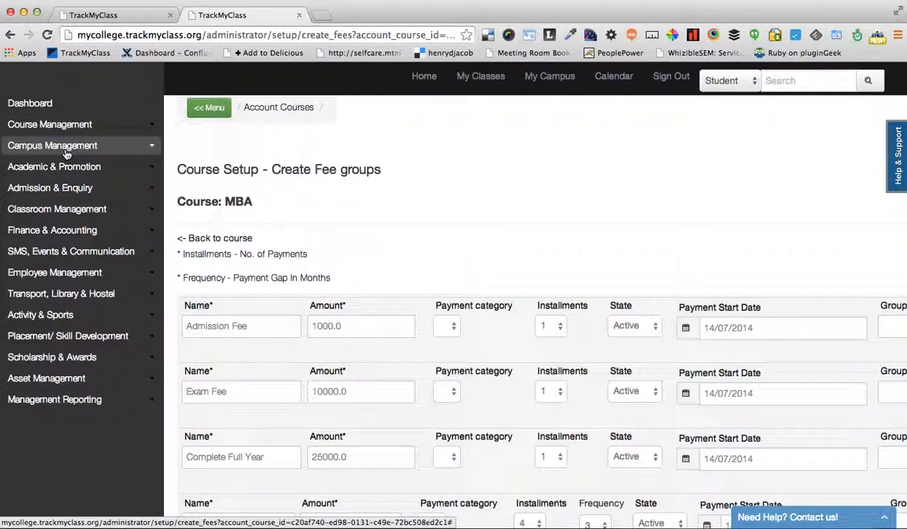
left_click(66, 151)
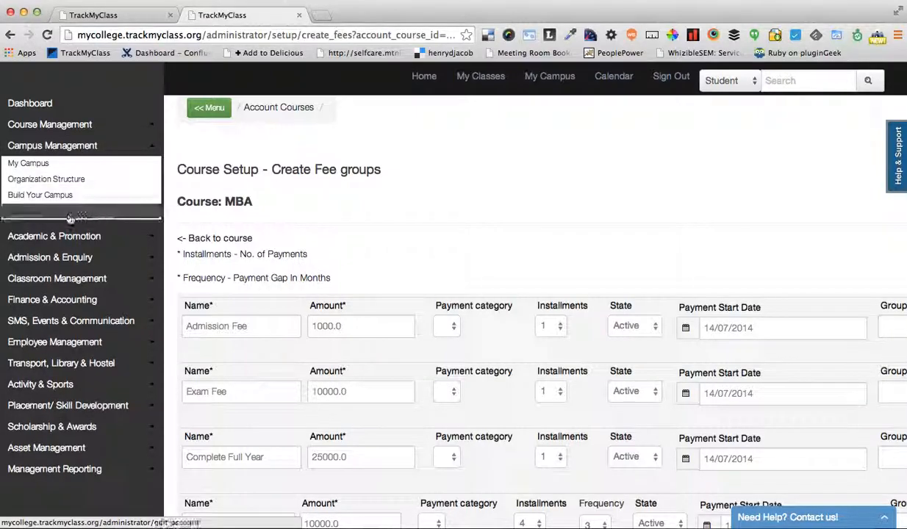
left_click(37, 210)
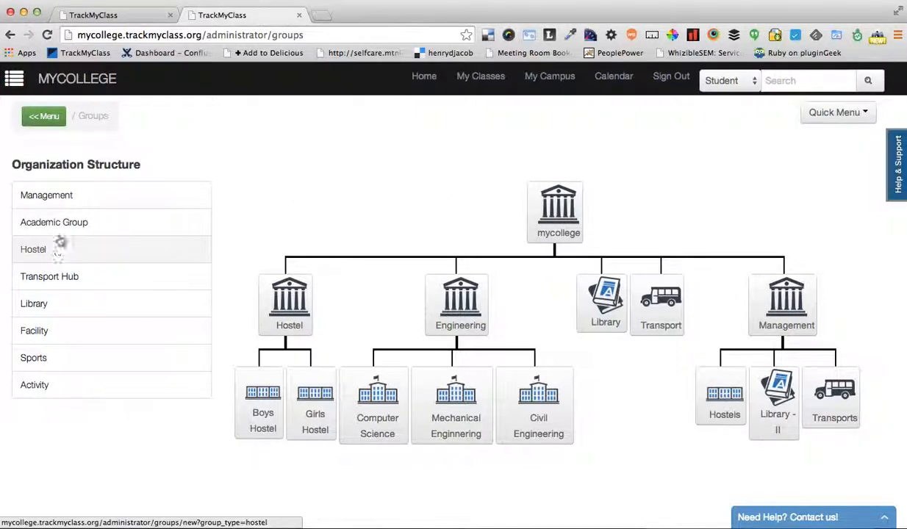
Create an academic group named Online with Management as its parent
left_click(48, 223)
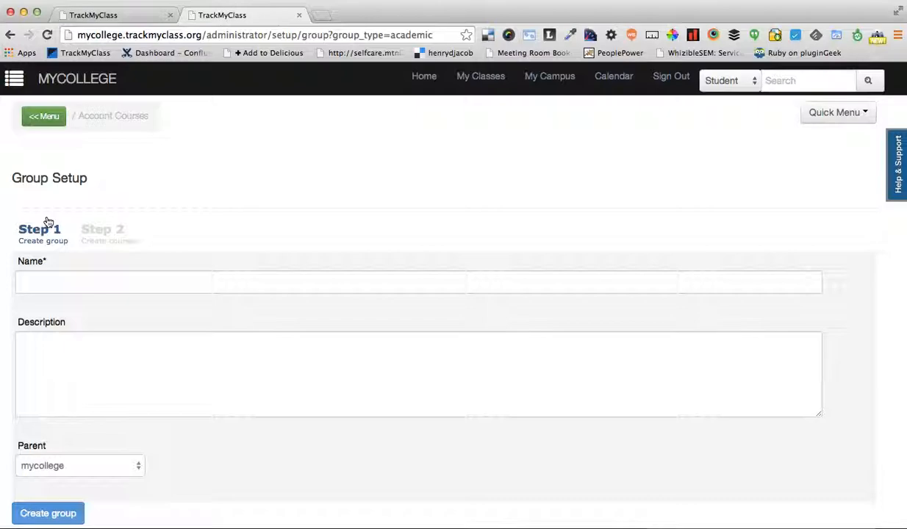
left_click(125, 283)
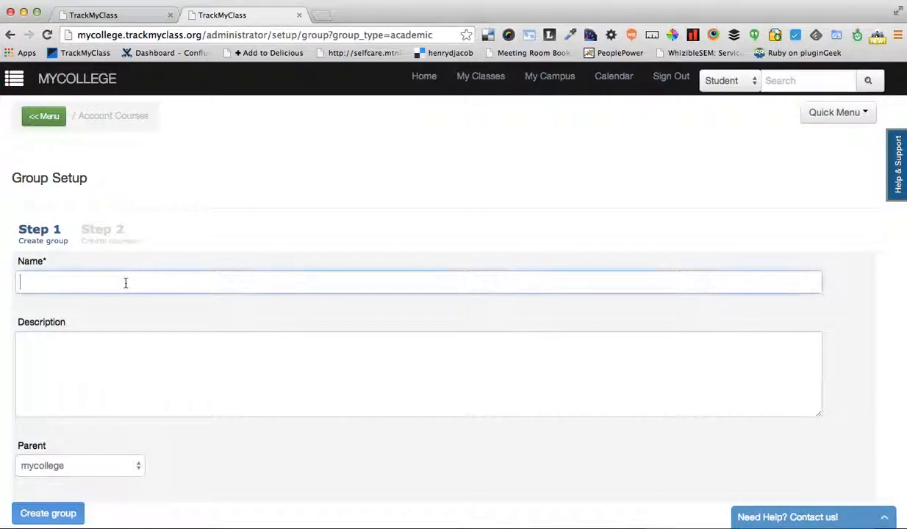
type("On")
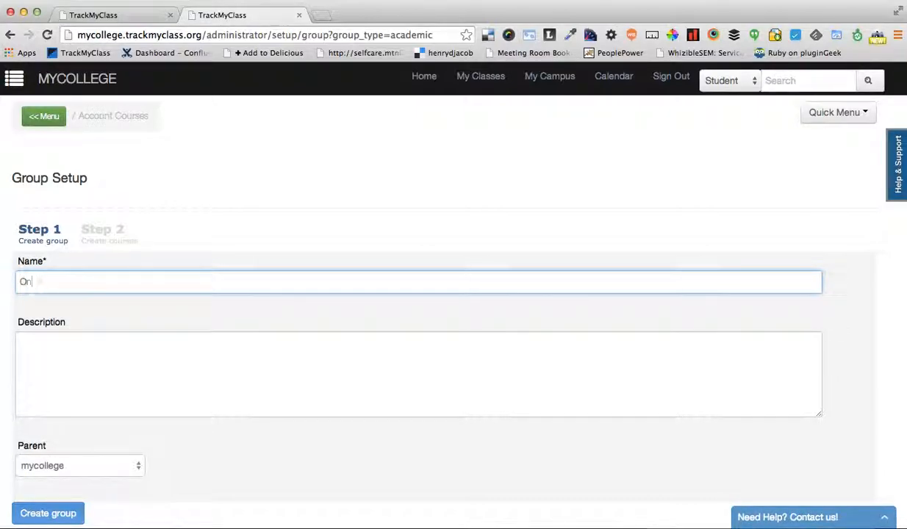
type("line")
scroll(263, 333, "down", 1)
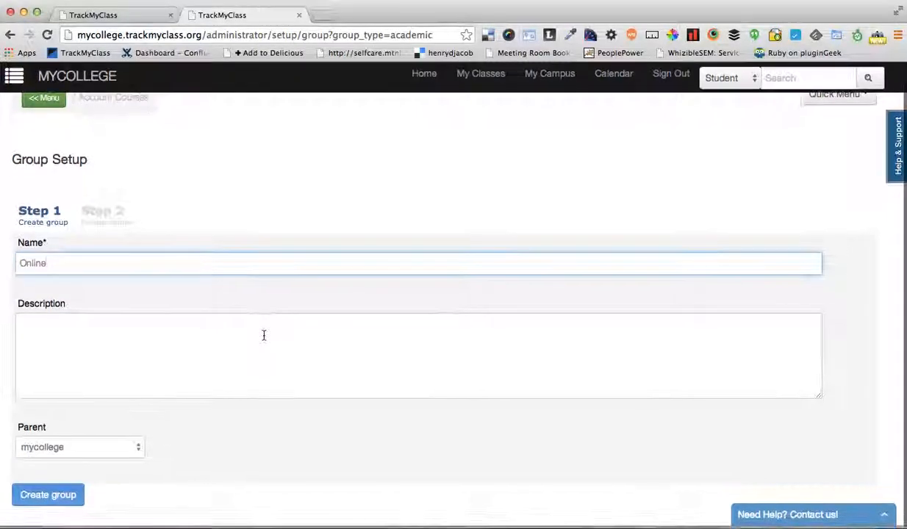
left_click(128, 449)
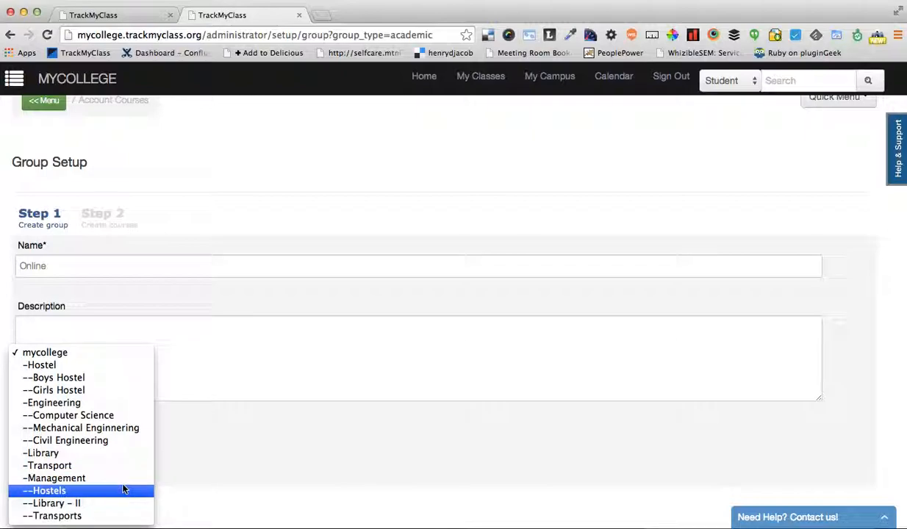
left_click(96, 479)
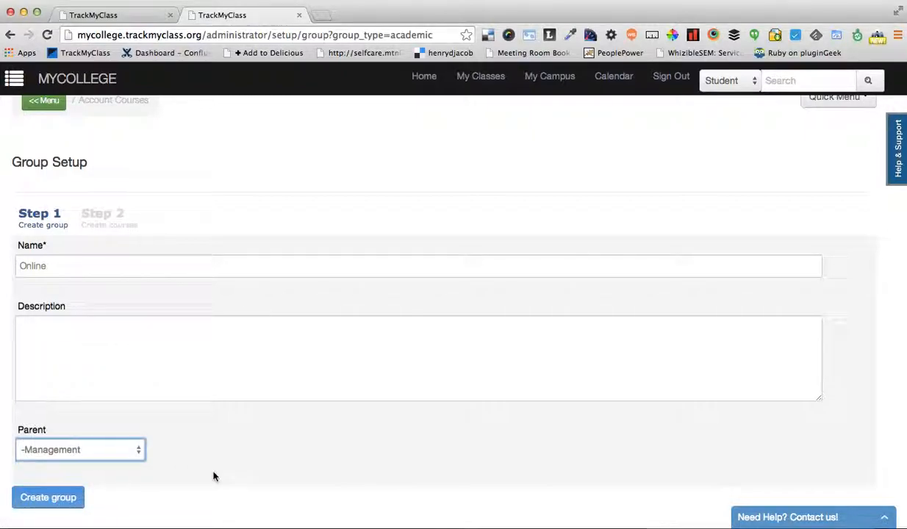
left_click(66, 499)
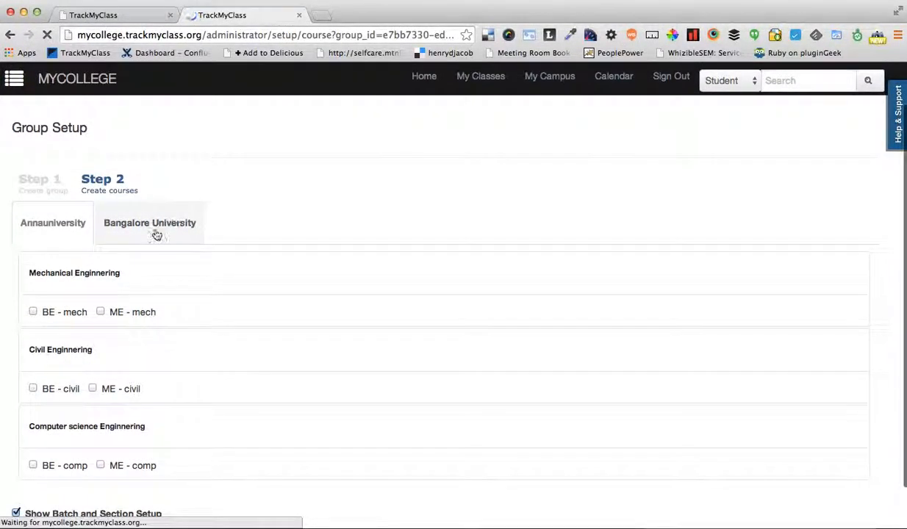
Add the Bangalore University courses MBA and BBA to the Online group, keeping batch and section setup shown
left_click(154, 265)
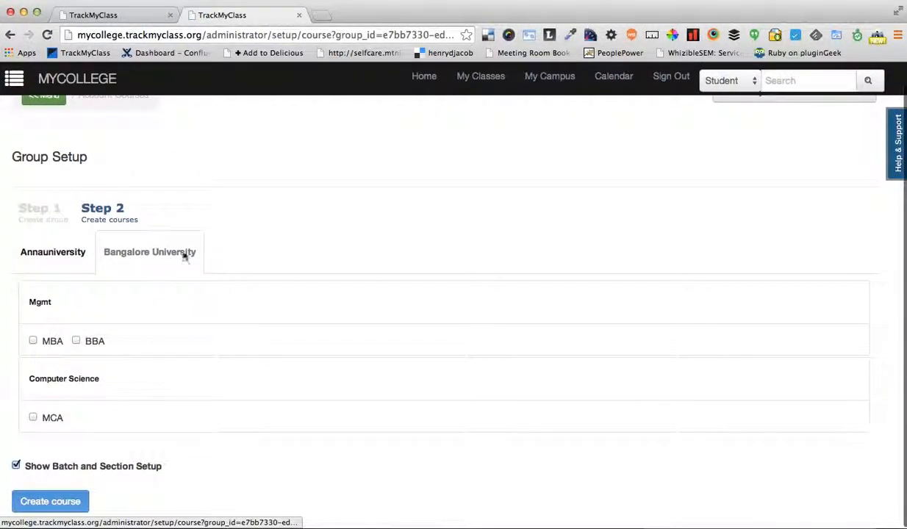
left_click(77, 262)
scroll(252, 393, "down", 2)
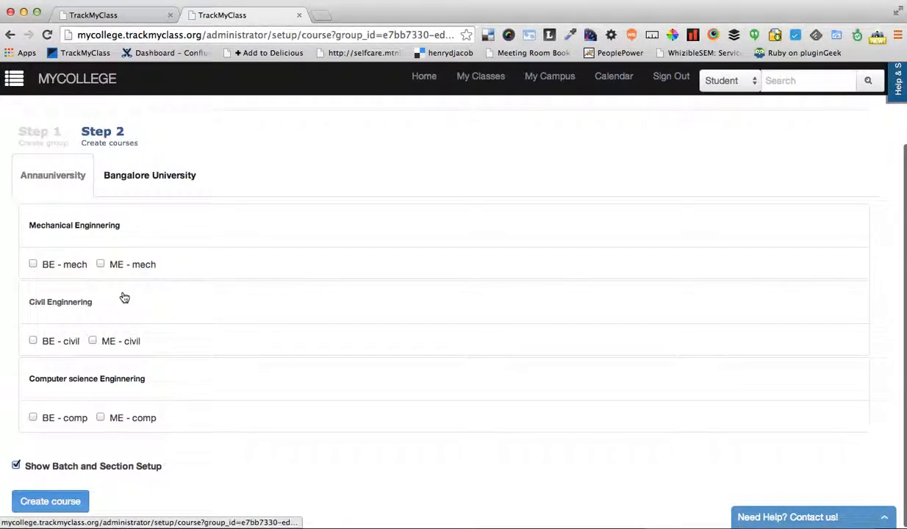
left_click(160, 197)
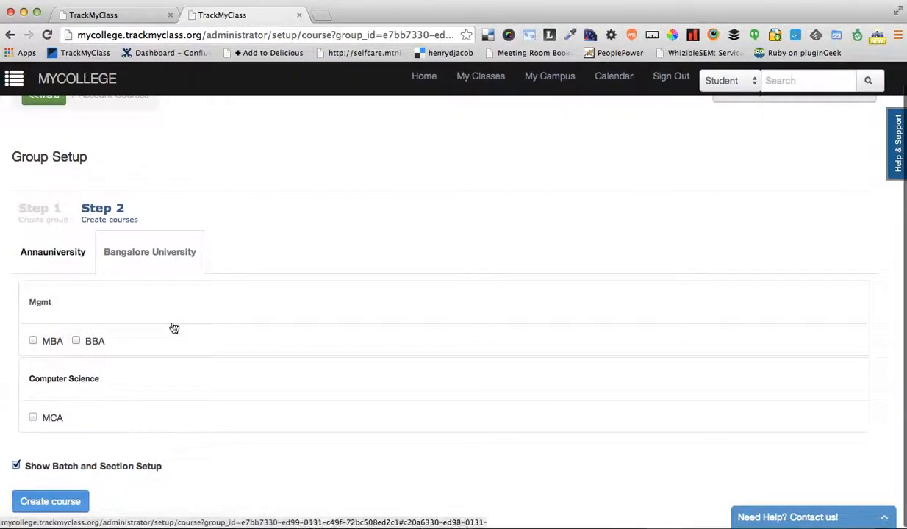
left_click(50, 343)
left_click(92, 342)
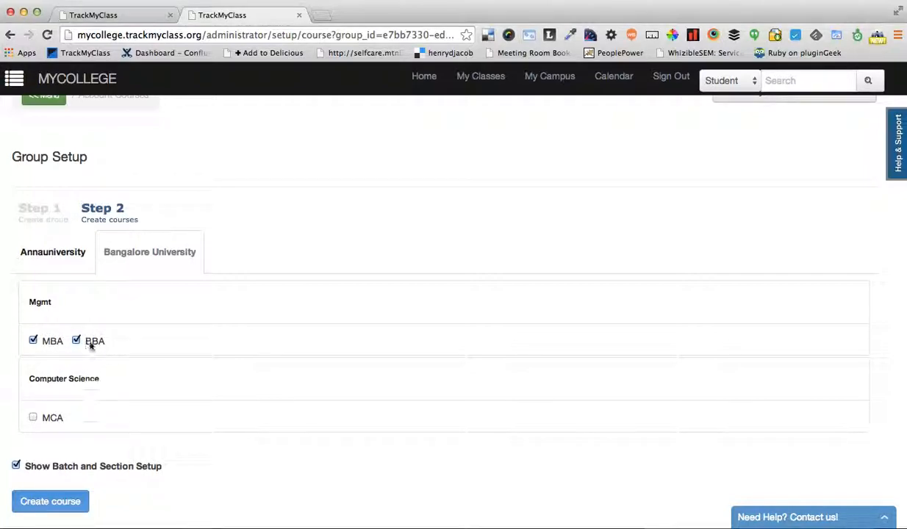
left_click(49, 502)
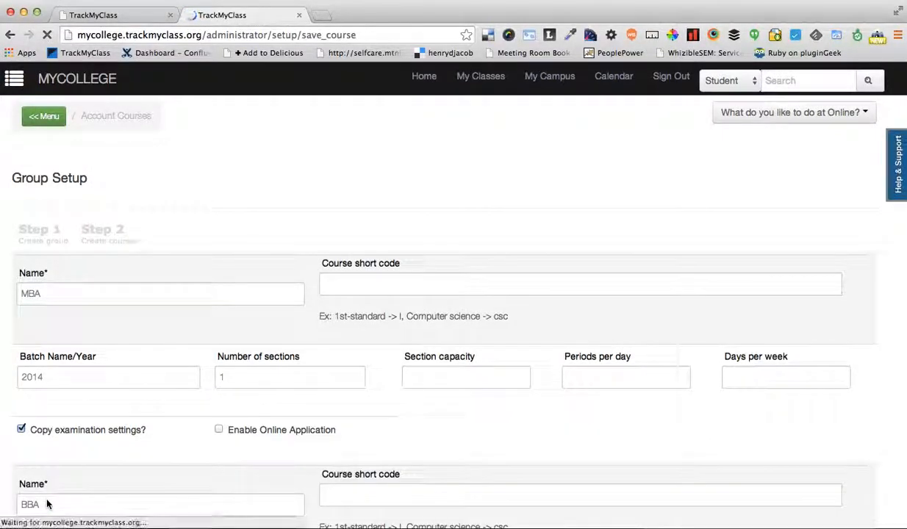
Create the 2014 batches for MBA and BBA with one section each and examination settings copied
scroll(174, 461, "down", 3)
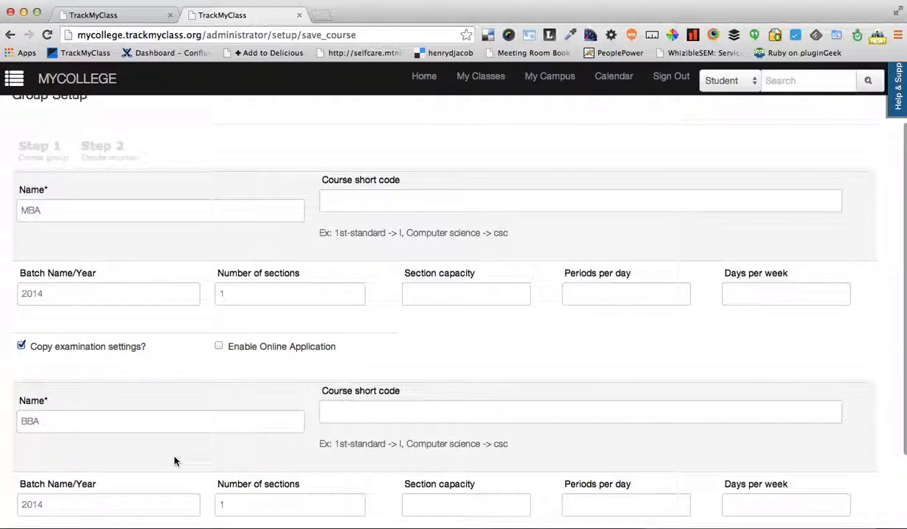
scroll(174, 460, "down", 3)
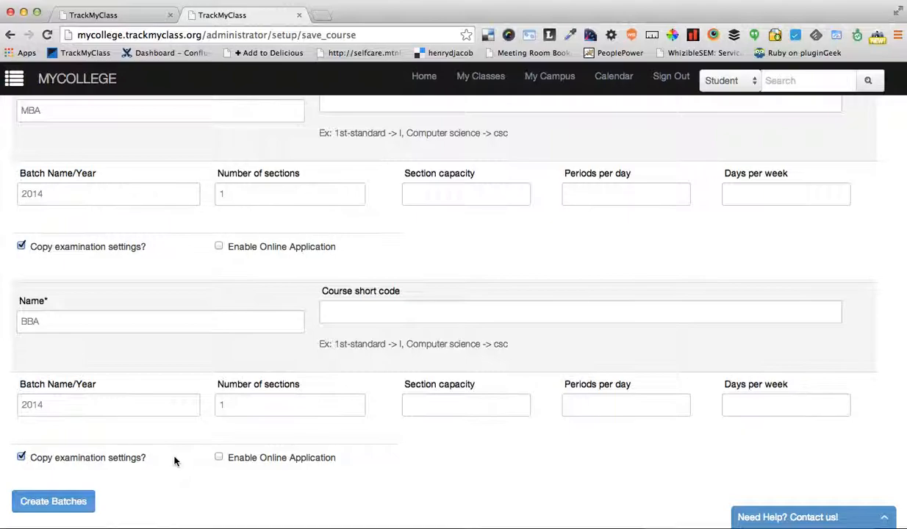
scroll(229, 445, "down", 2)
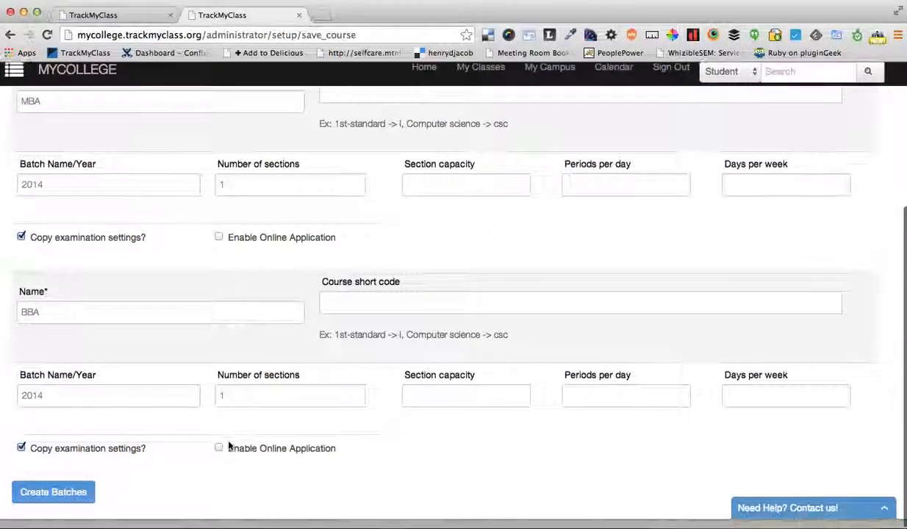
left_click(60, 504)
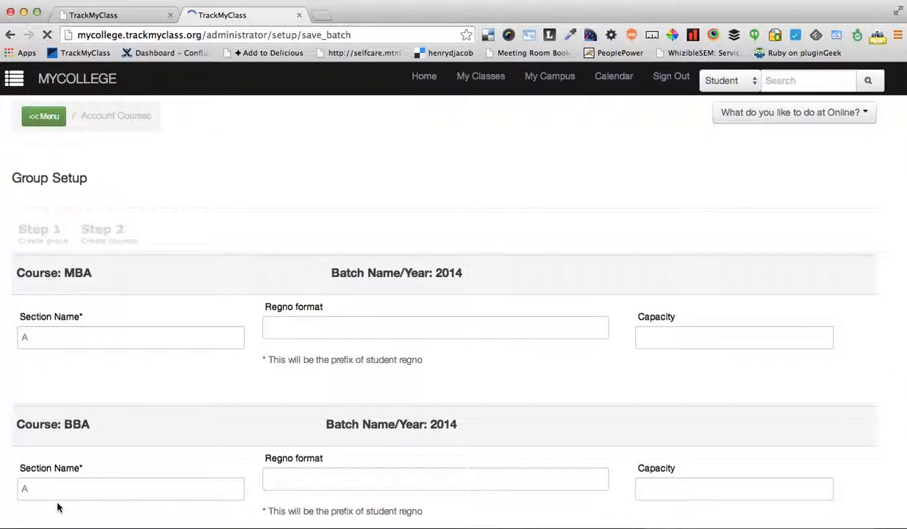
Create section A for the 2014 batches of MBA and BBA and open the Online group from the organization structure
scroll(145, 316, "down", 2)
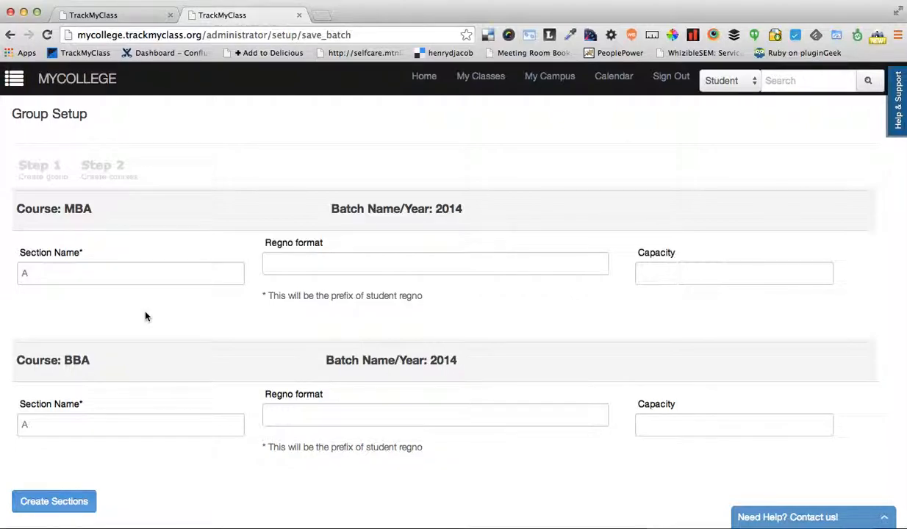
left_click(68, 502)
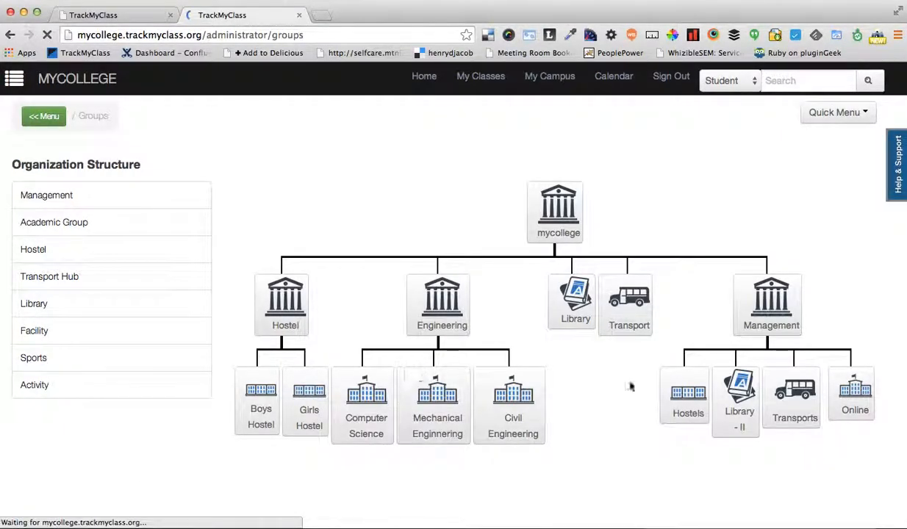
left_click(851, 395)
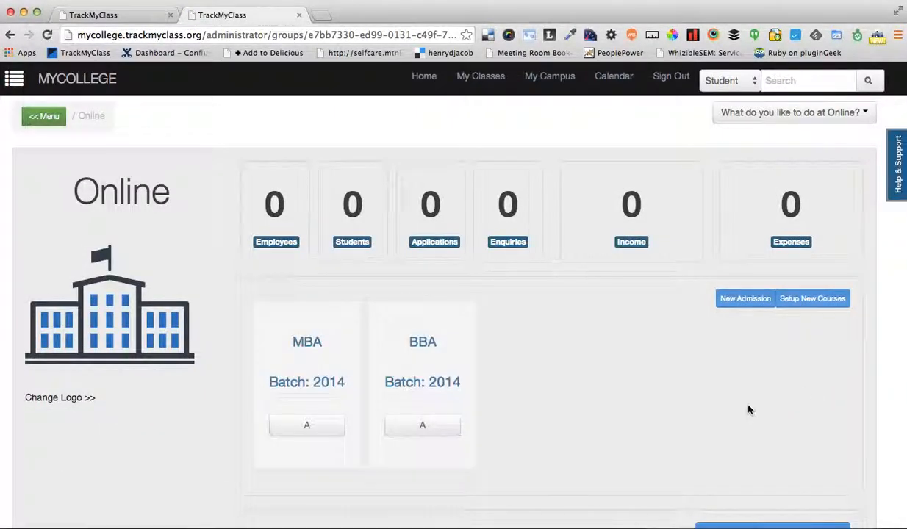
Review the Online group's overview page, including its MBA and BBA batch cards and the employees section
scroll(678, 443, "down", 1)
scroll(679, 444, "down", 1)
scroll(245, 276, "up", 1)
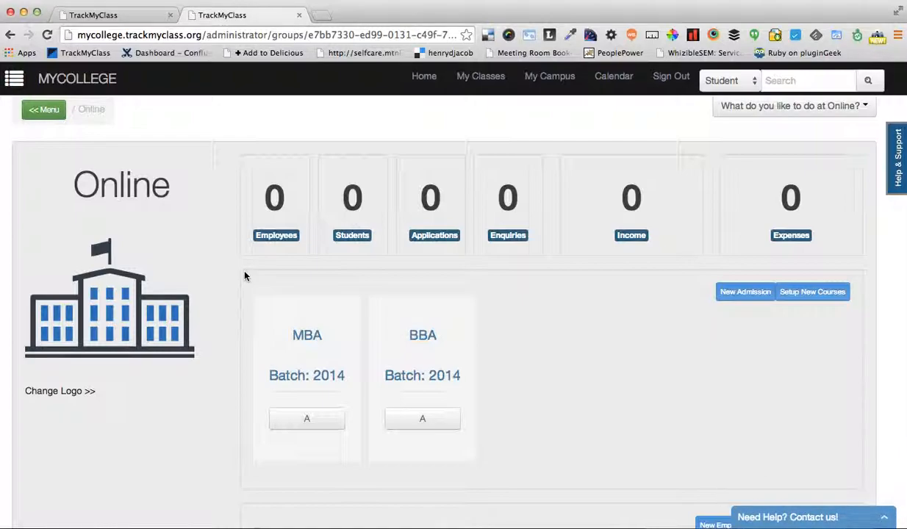
scroll(245, 276, "down", 2)
left_click_drag(264, 237, 487, 388)
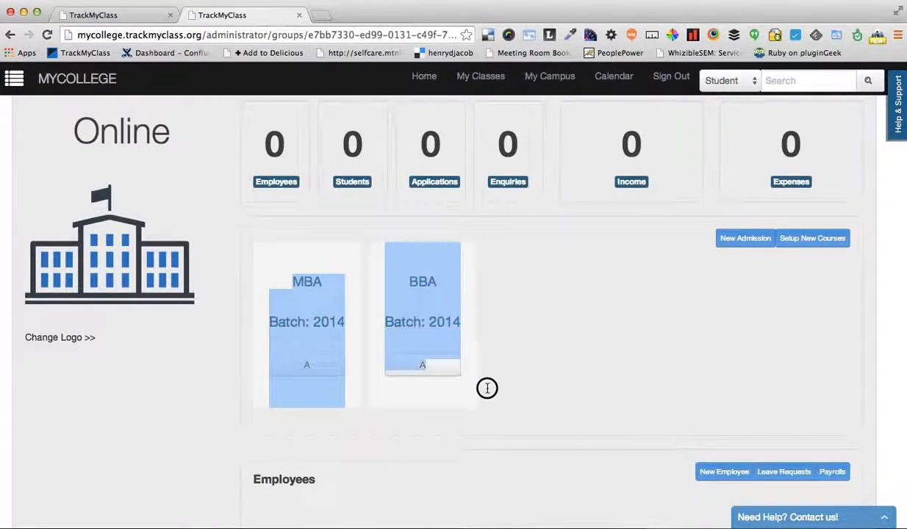
left_click(487, 388)
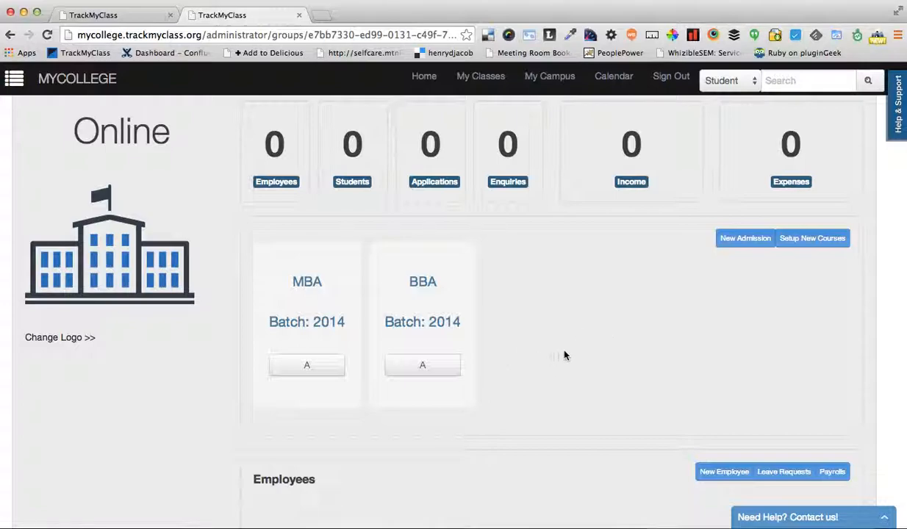
Add the Bangalore University course MCA to the Online group with the batch and section setup option turned off
left_click(817, 243)
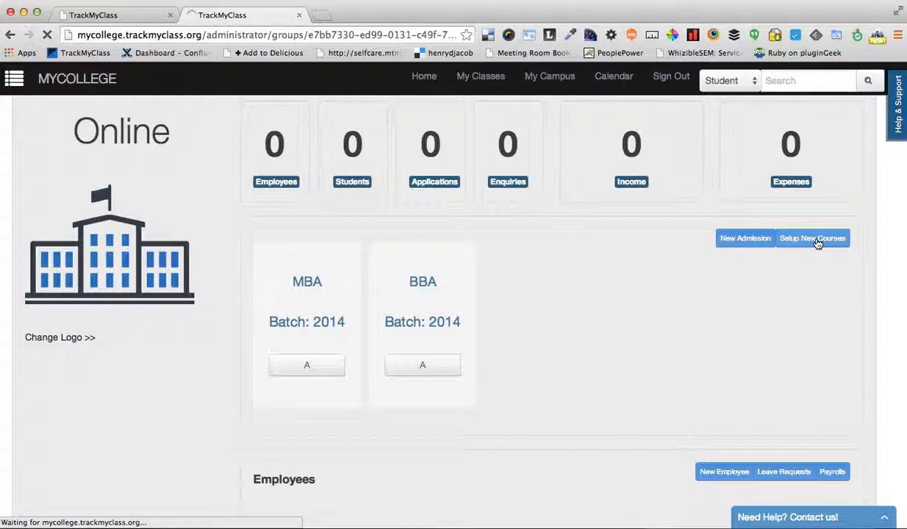
scroll(580, 318, "down", 3)
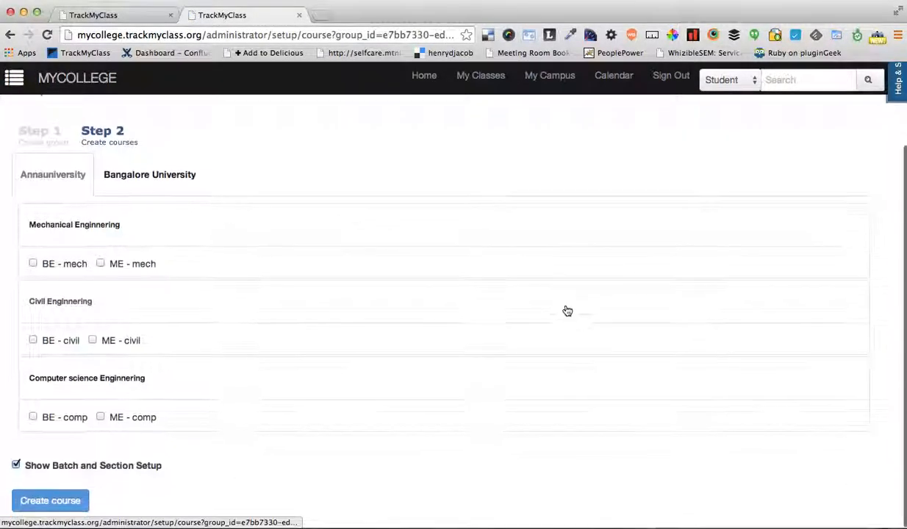
left_click(185, 174)
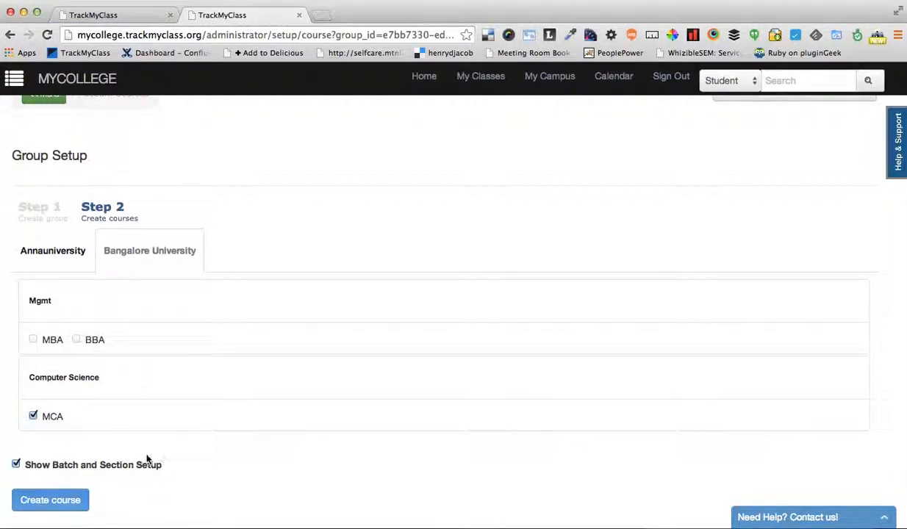
left_click(92, 464)
left_click(74, 501)
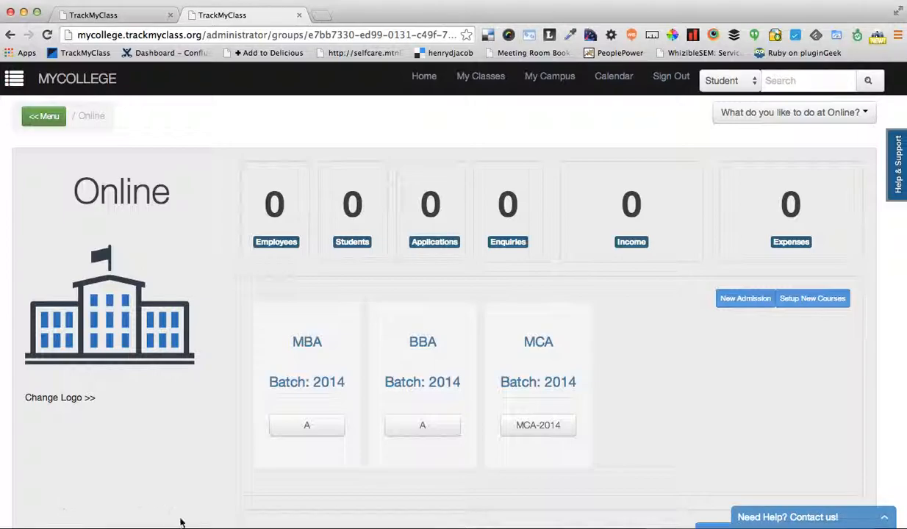
Start a new admission from the Online group and set the student's first name to Student 401
scroll(628, 375, "down", 2)
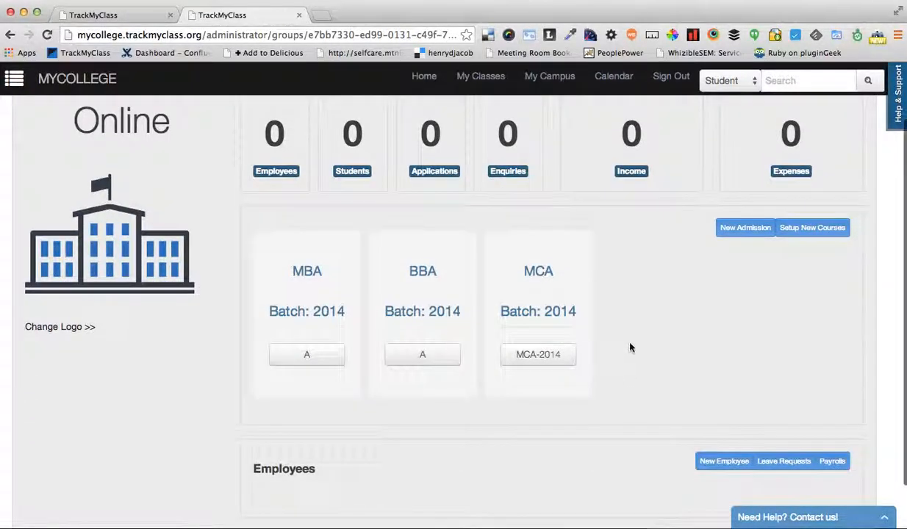
scroll(629, 348, "down", 2)
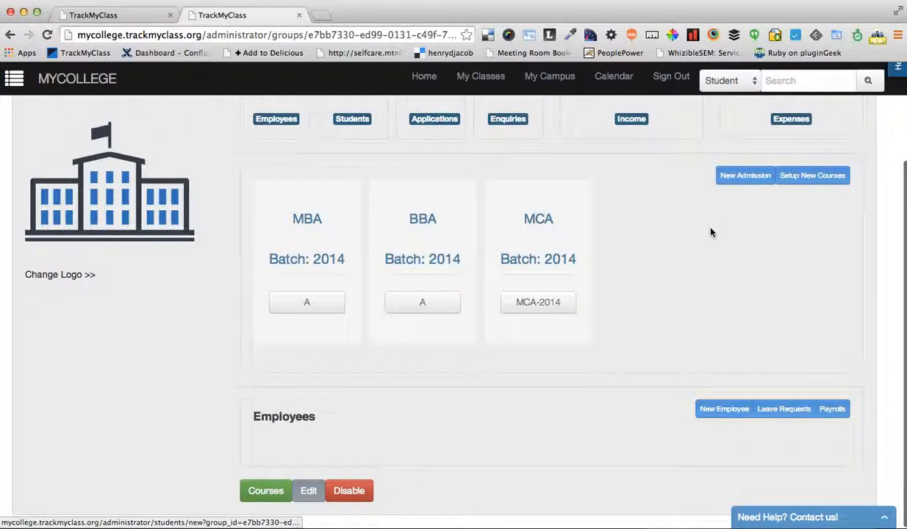
scroll(710, 232, "up", 4)
left_click(752, 299)
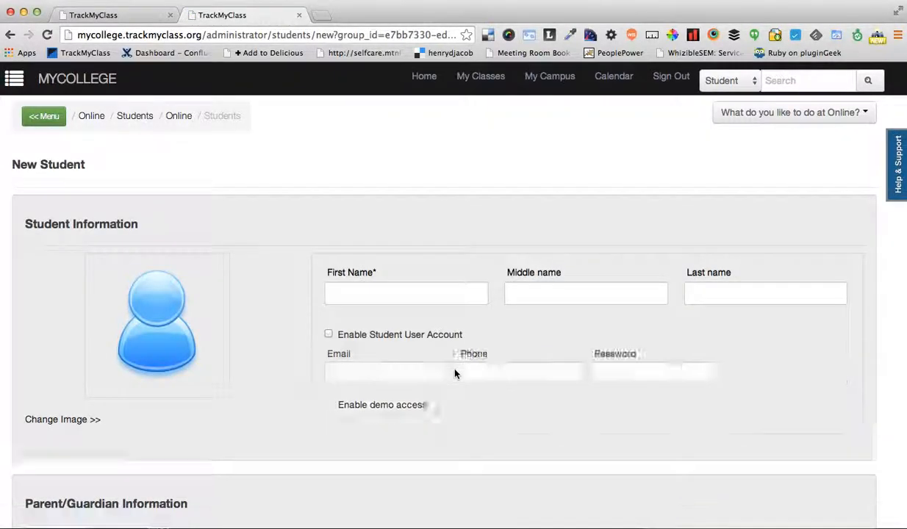
left_click(403, 255)
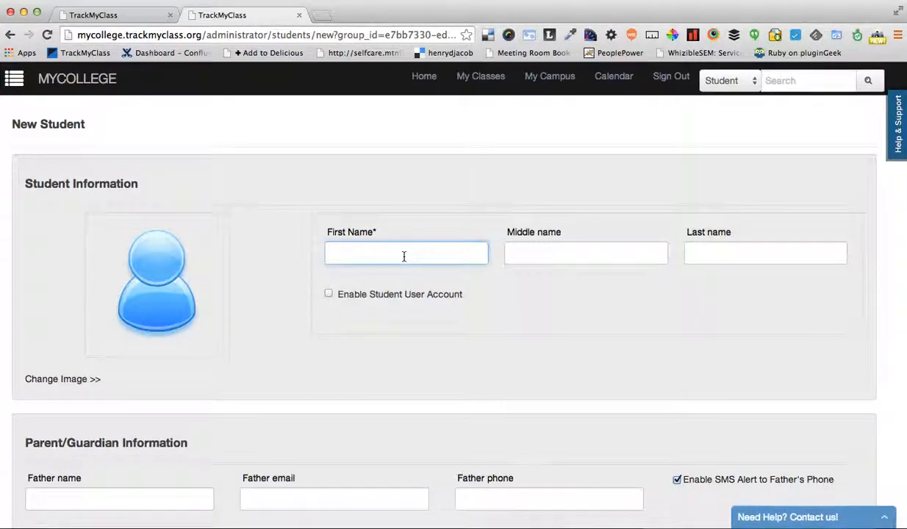
type("Student 401")
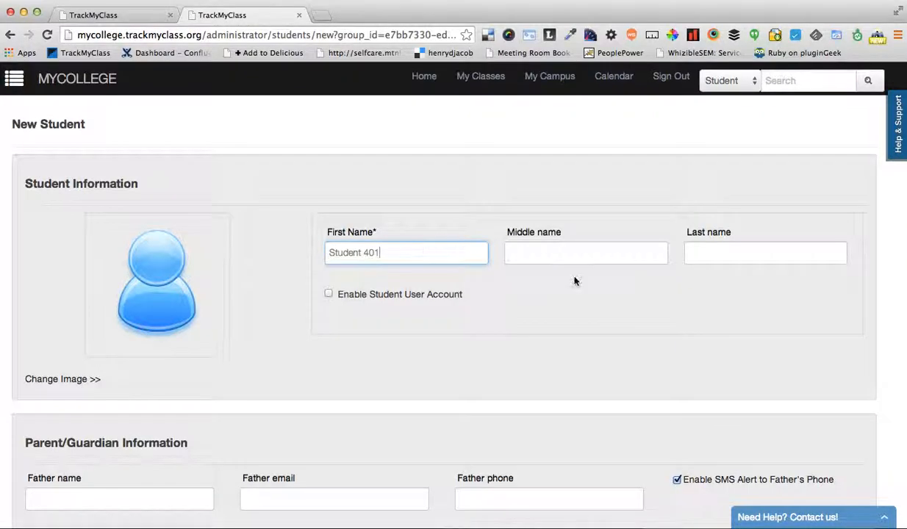
left_click(536, 255)
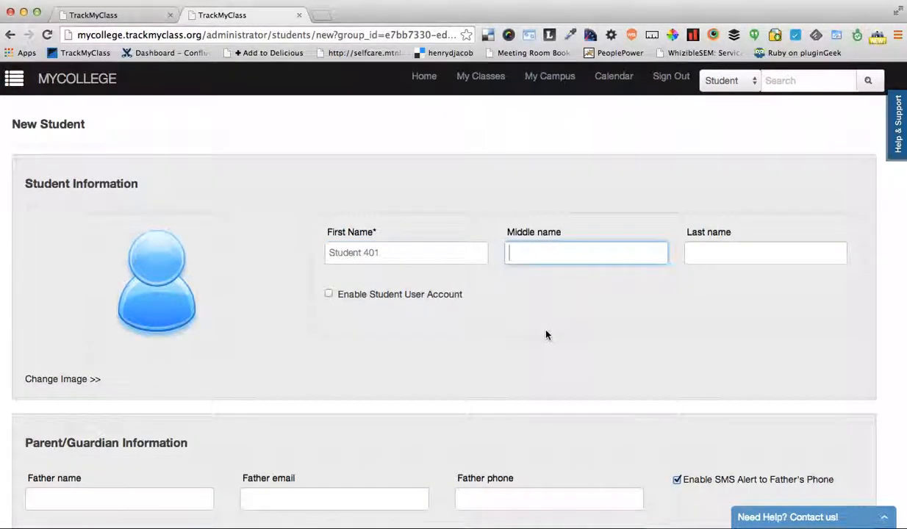
Switch the student user account option on and off again to preview its login fields
scroll(547, 334, "down", 2)
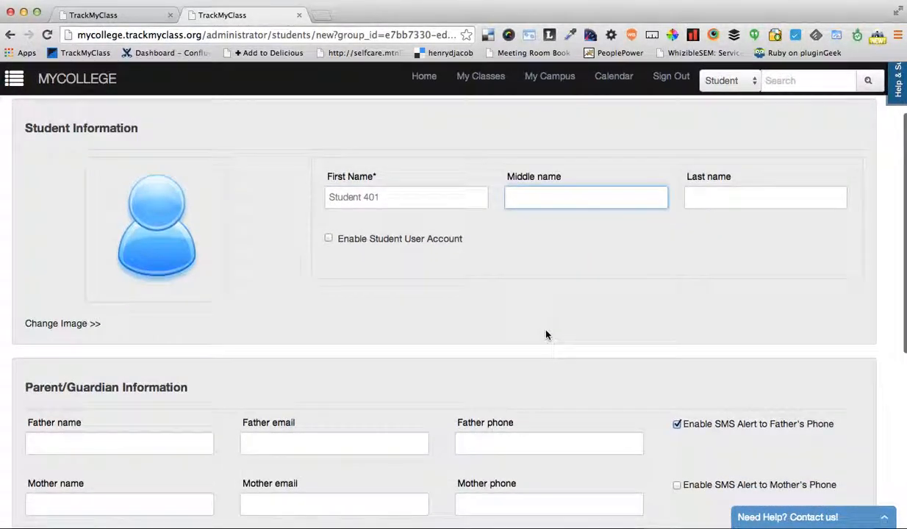
left_click(384, 241)
left_click(383, 238)
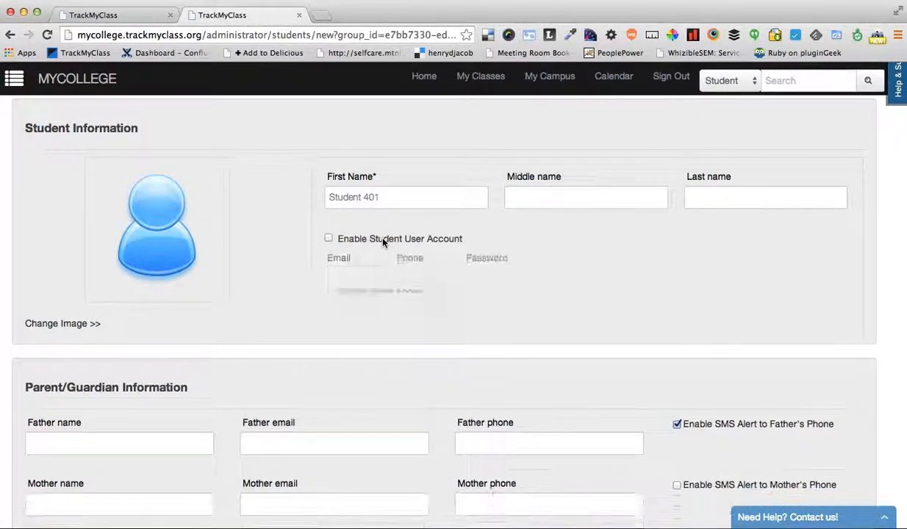
Set the father's name to Parent 401 and disable SMS alerts to the father's phone
scroll(396, 328, "down", 1)
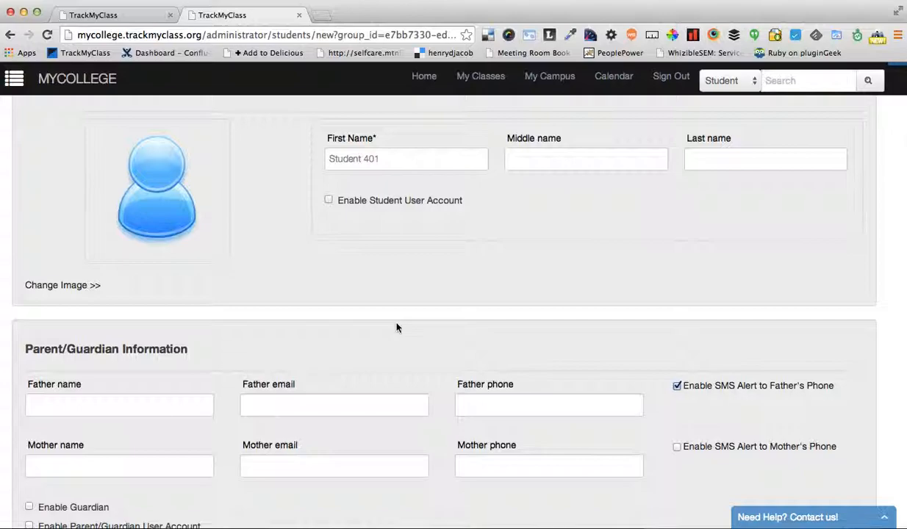
scroll(396, 328, "down", 3)
scroll(396, 328, "down", 1)
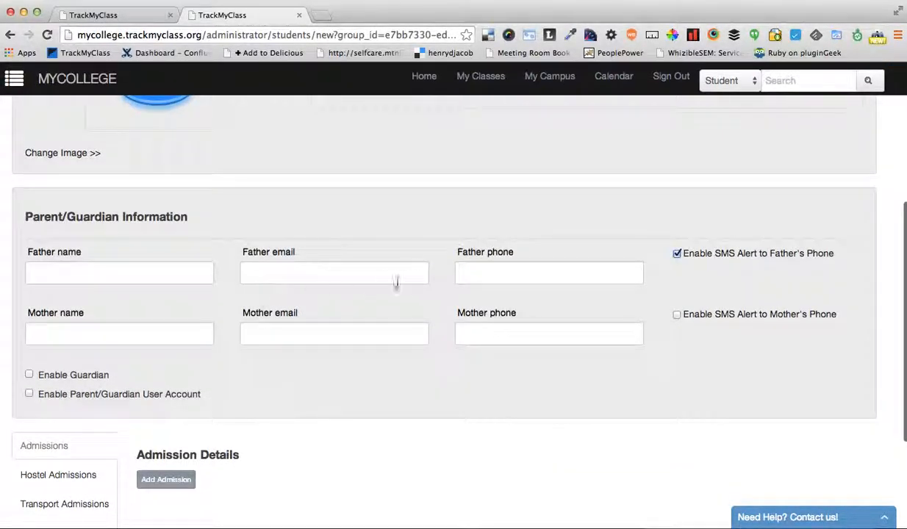
scroll(228, 294, "up", 3)
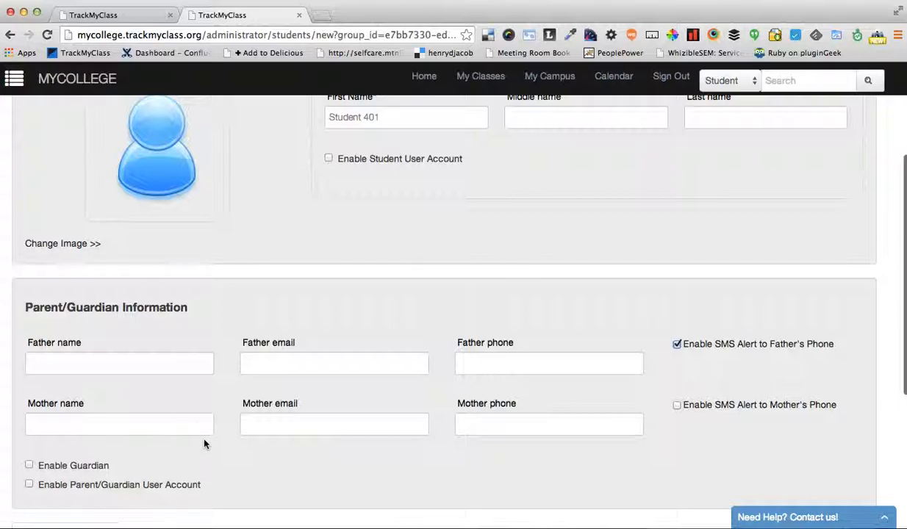
scroll(204, 441, "down", 1)
left_click(128, 334)
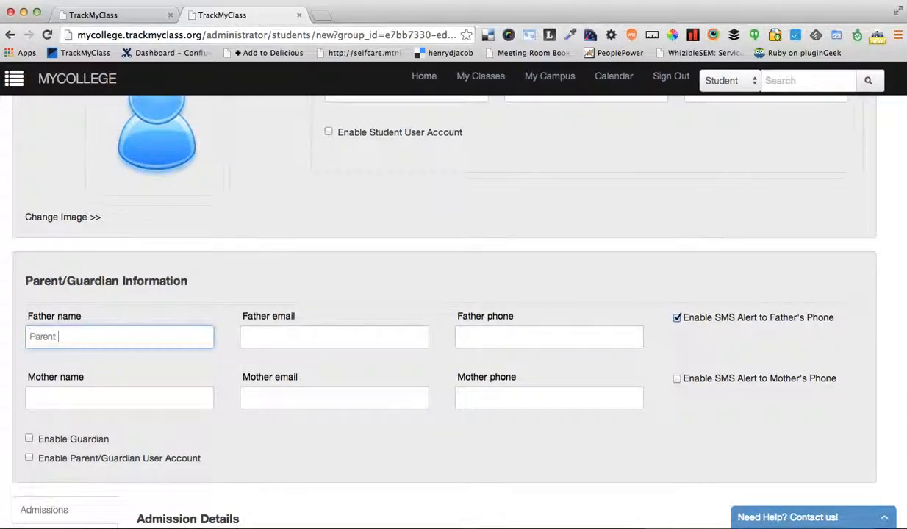
scroll(181, 330, "up", 2)
scroll(181, 333, "down", 1)
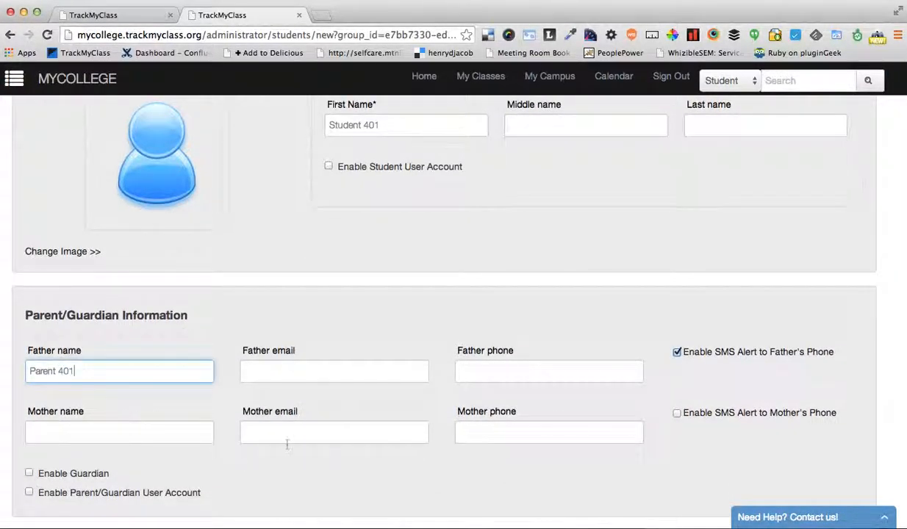
scroll(369, 417, "down", 5)
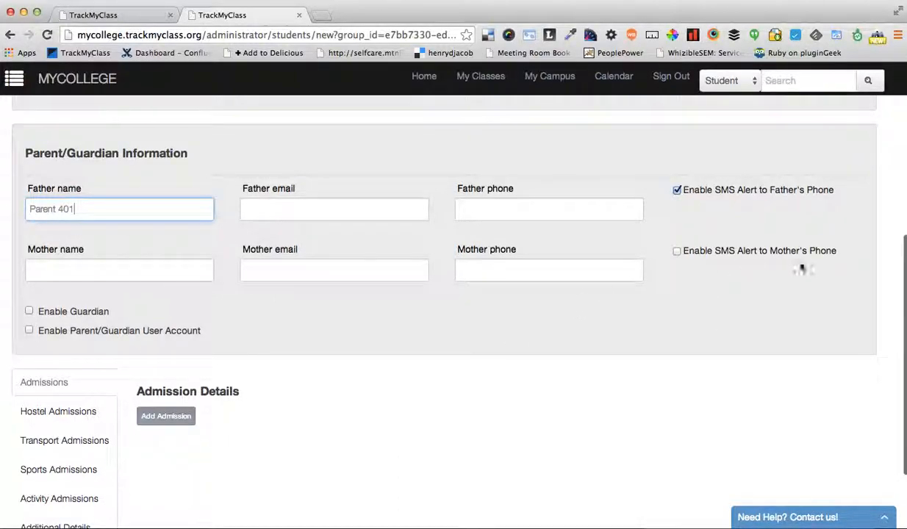
left_click(741, 190)
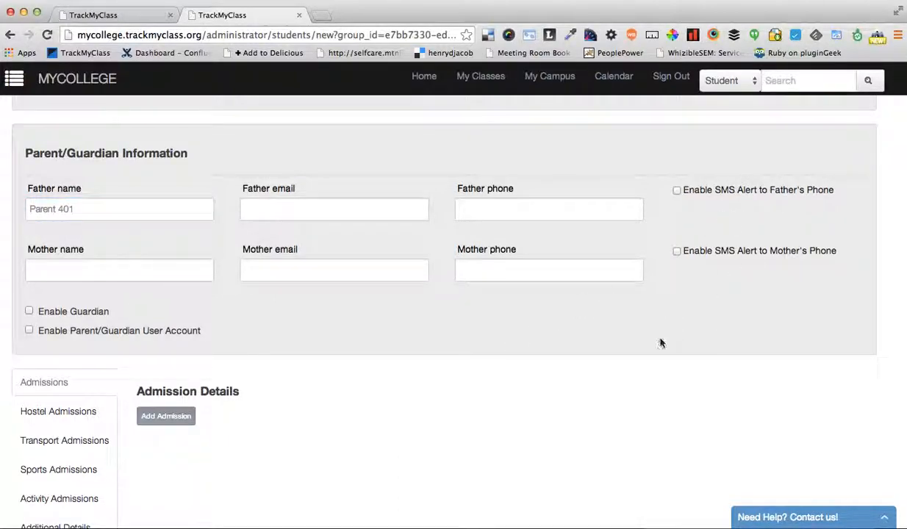
Add an admission for the student in the Online group with course MBA, batch 2014 and section A
scroll(512, 330, "down", 1)
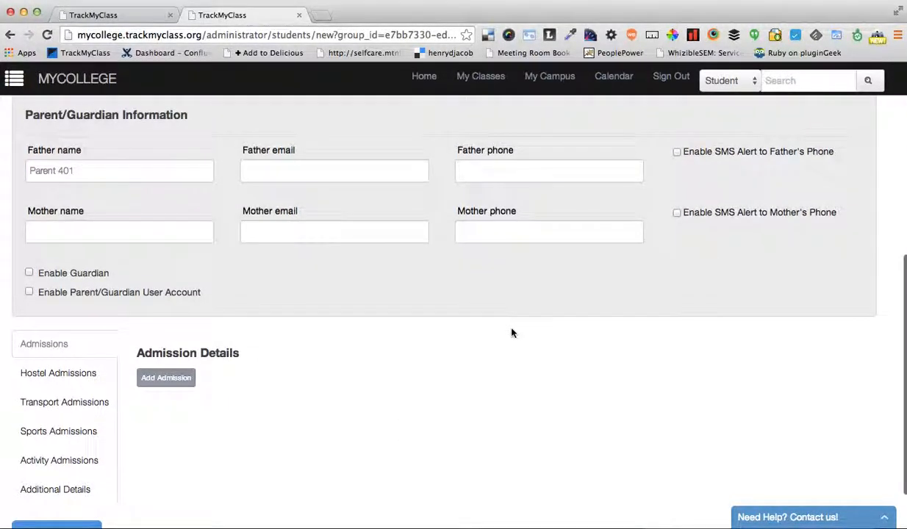
left_click(161, 381)
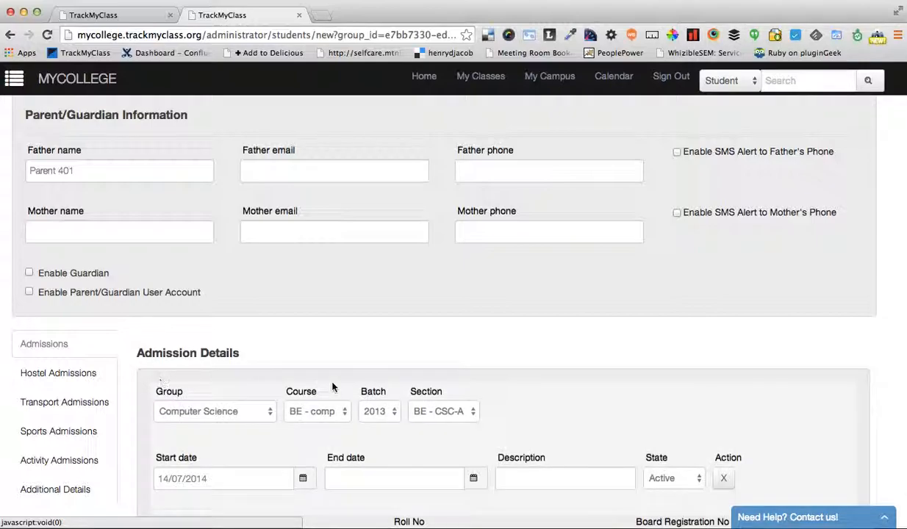
scroll(334, 324, "down", 2)
left_click(249, 356)
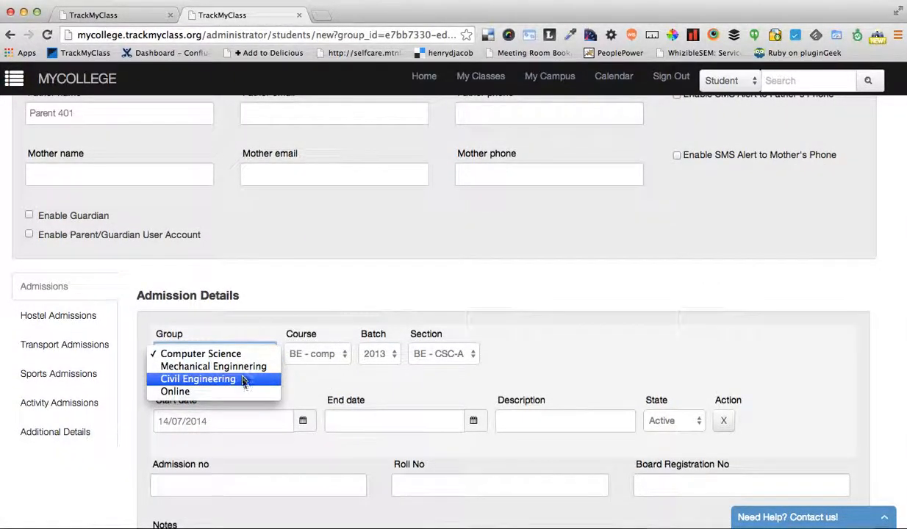
left_click(204, 392)
left_click(303, 353)
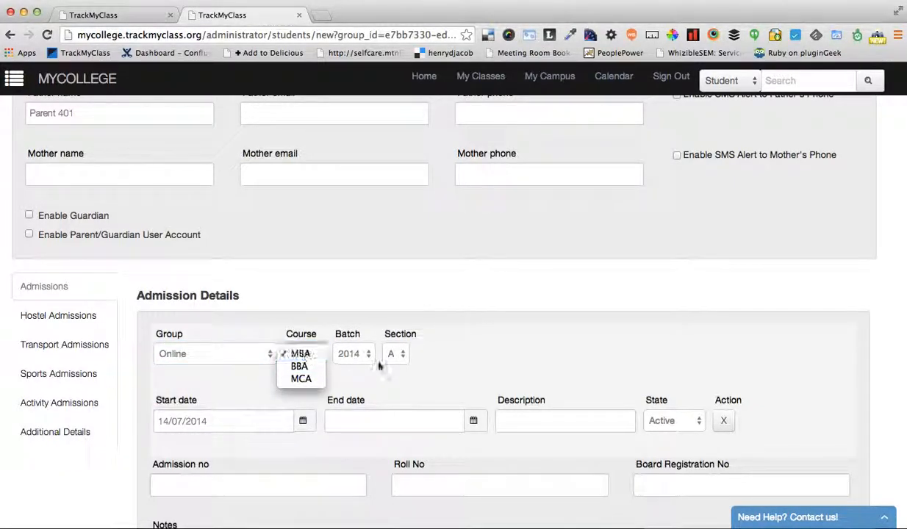
left_click(461, 353)
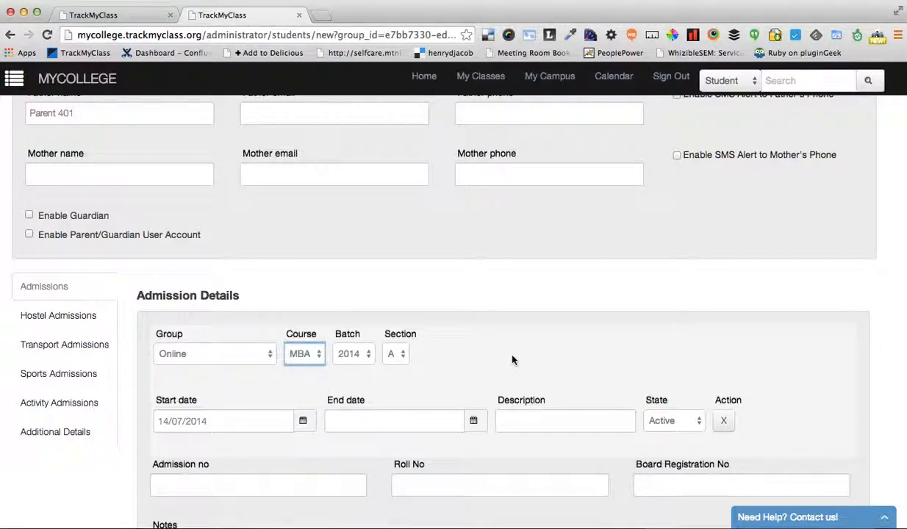
scroll(515, 360, "down", 2)
scroll(534, 321, "down", 2)
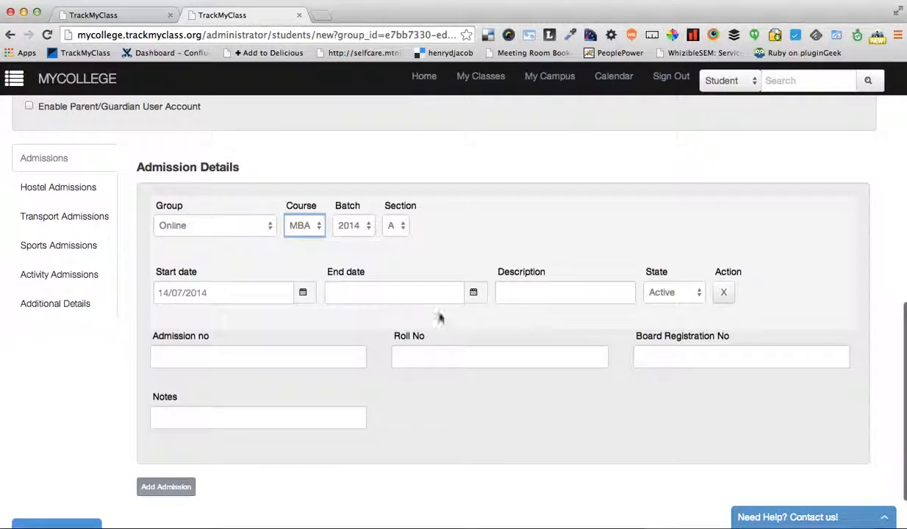
left_click(643, 352)
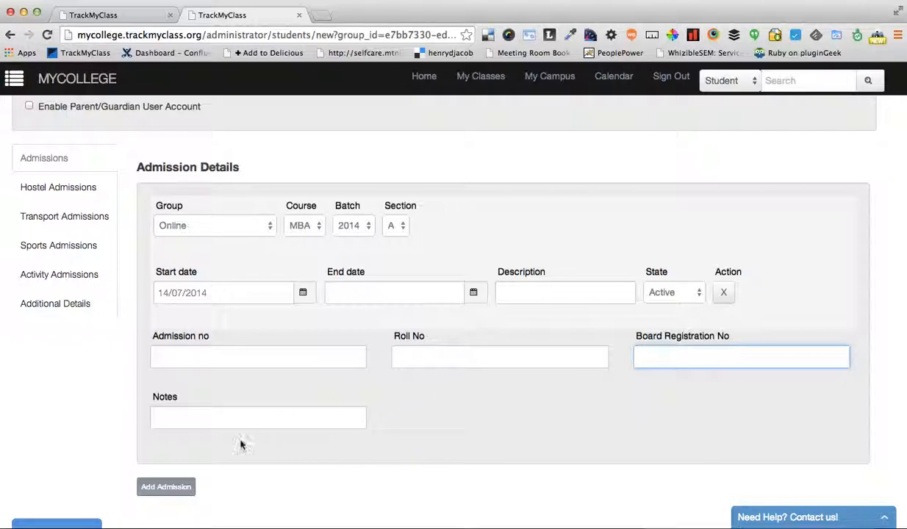
Add a second admission for the student in the Online group with course MCA
scroll(240, 444, "down", 2)
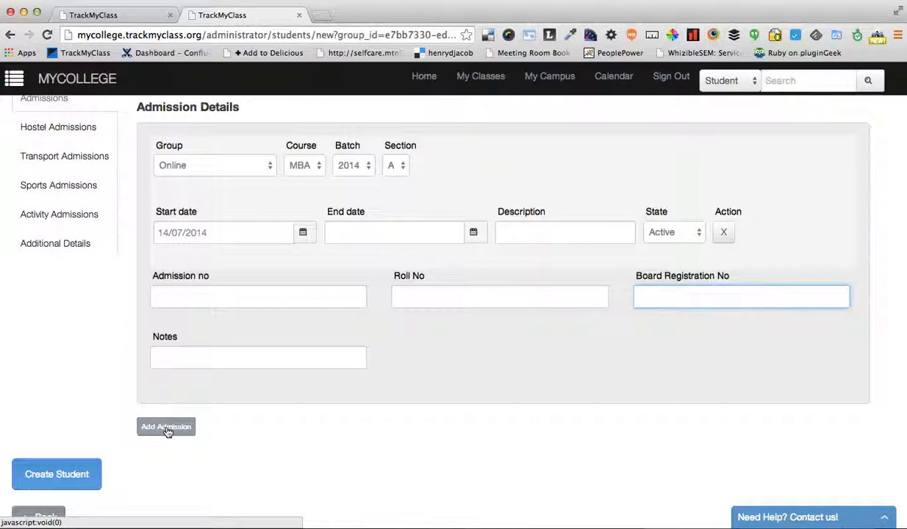
left_click(167, 428)
scroll(298, 387, "down", 6)
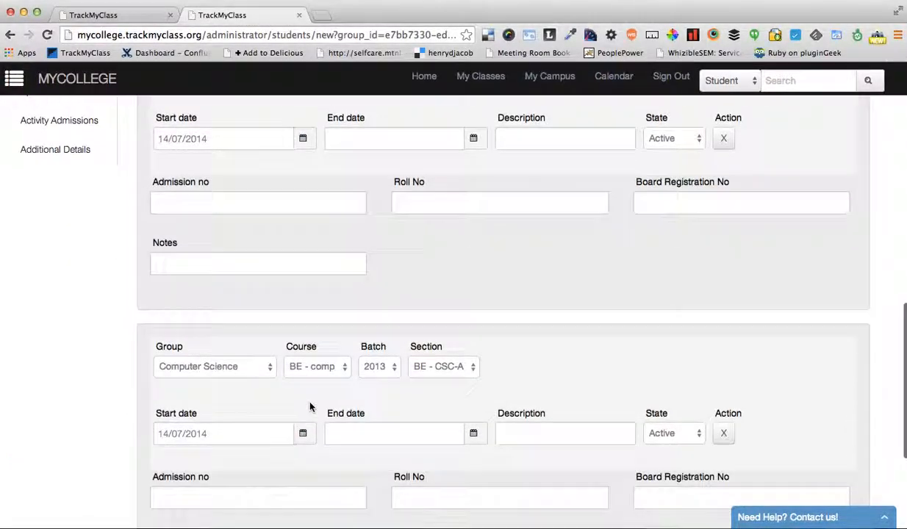
left_click(237, 261)
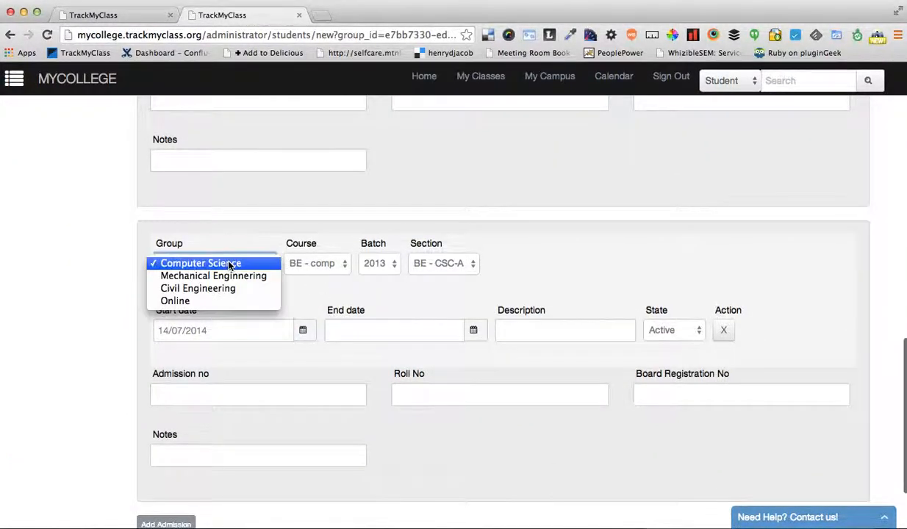
left_click(200, 307)
left_click(303, 263)
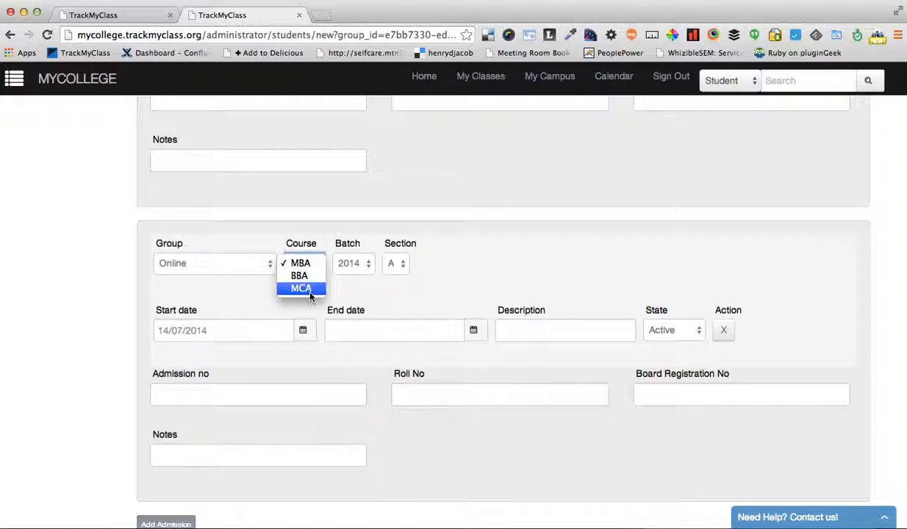
left_click(308, 293)
scroll(431, 305, "down", 1)
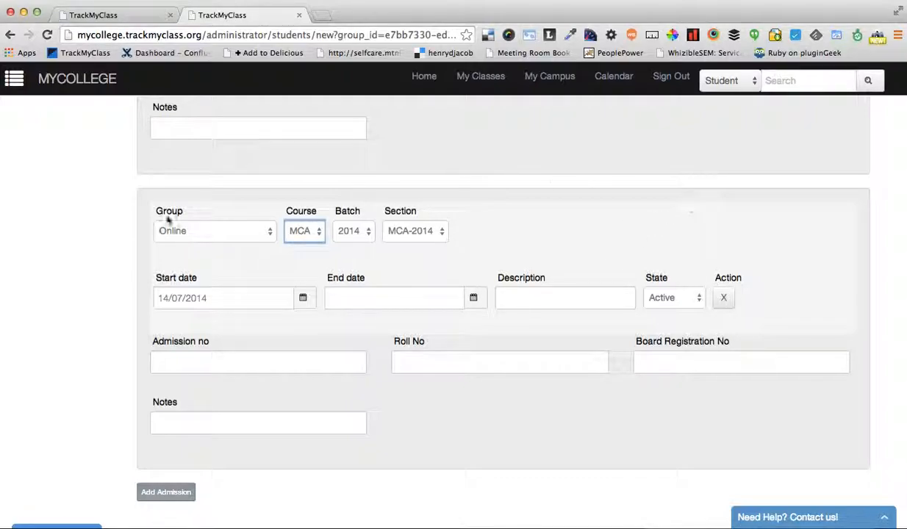
Review the MBA and MCA admissions and the Additional Details fields, and return to the admissions section
scroll(13, 263, "up", 5)
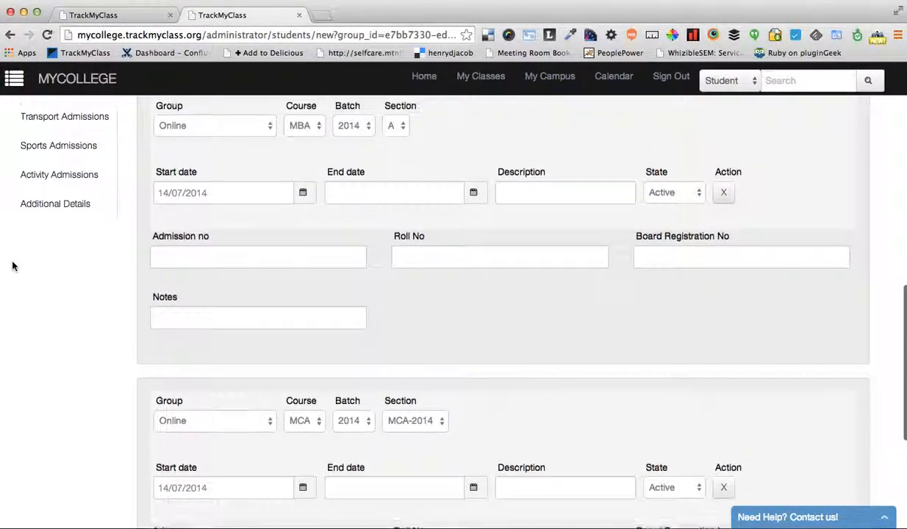
scroll(12, 265, "up", 1)
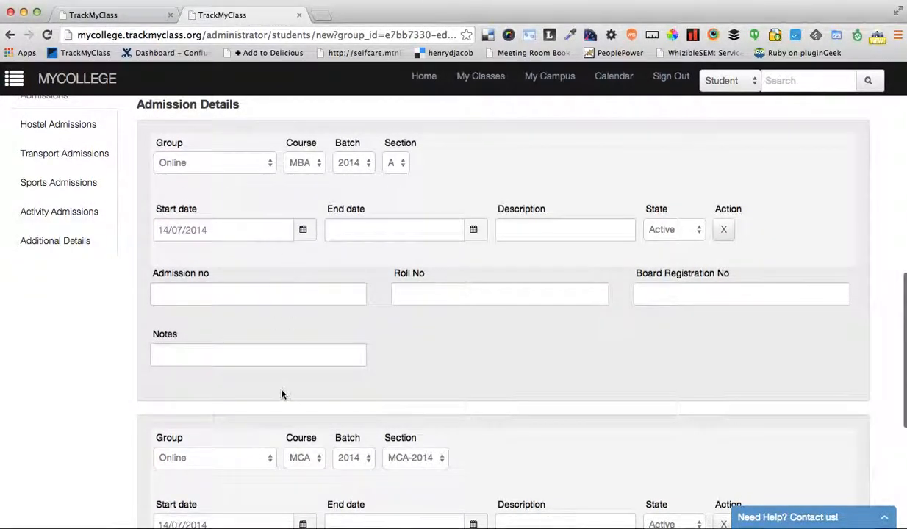
scroll(87, 379, "down", 1)
scroll(81, 323, "up", 1)
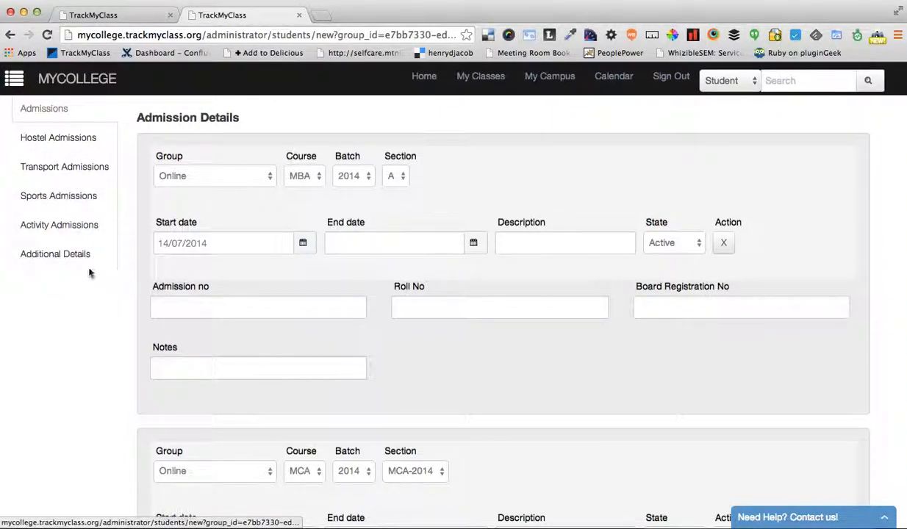
left_click(75, 257)
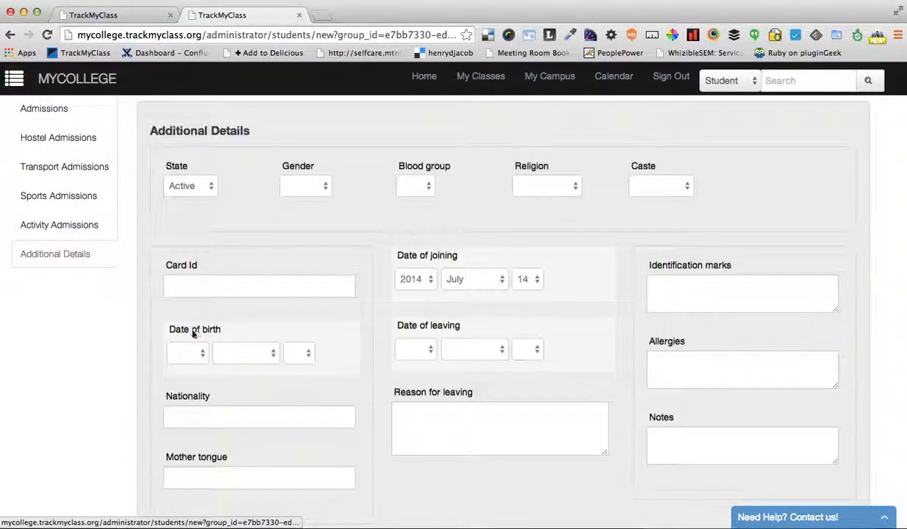
scroll(198, 356, "down", 1)
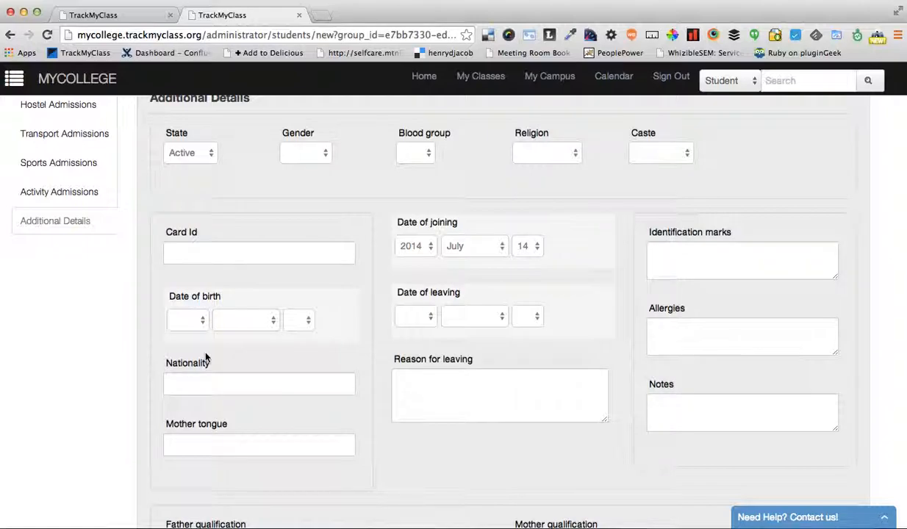
scroll(91, 393, "down", 3)
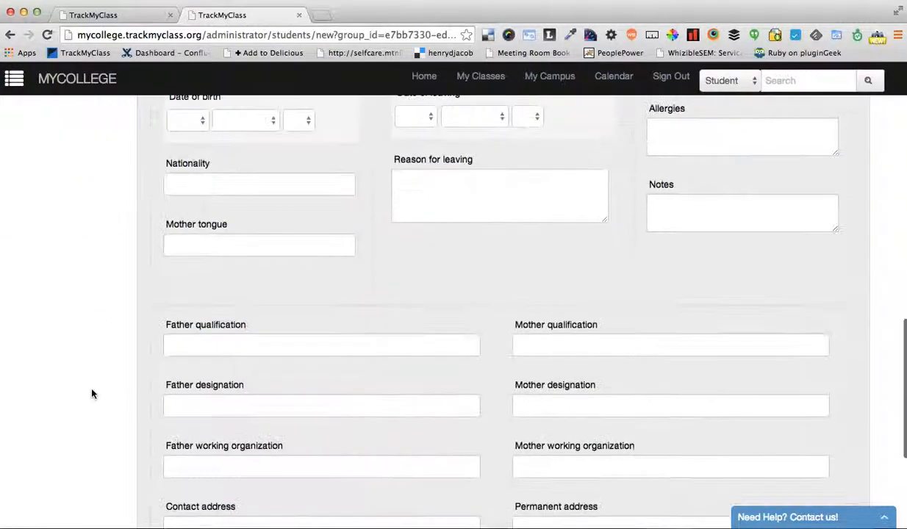
scroll(91, 393, "up", 5)
left_click(50, 210)
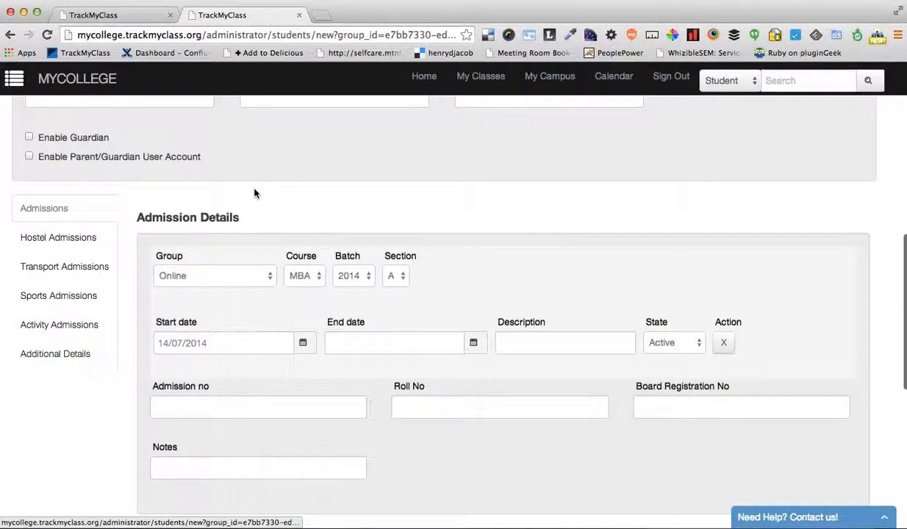
Check the student form from the student information through both admissions and create the student
scroll(255, 192, "up", 10)
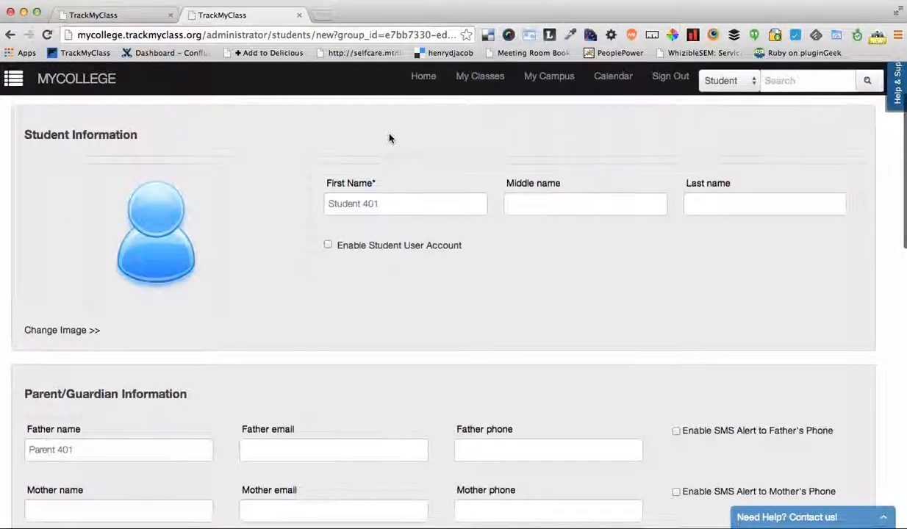
scroll(390, 138, "down", 4)
scroll(176, 367, "down", 4)
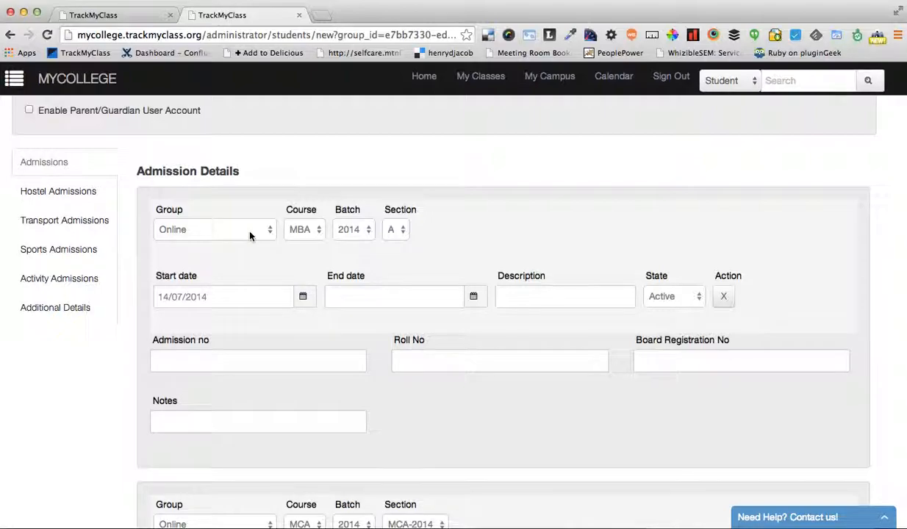
scroll(229, 369, "down", 2)
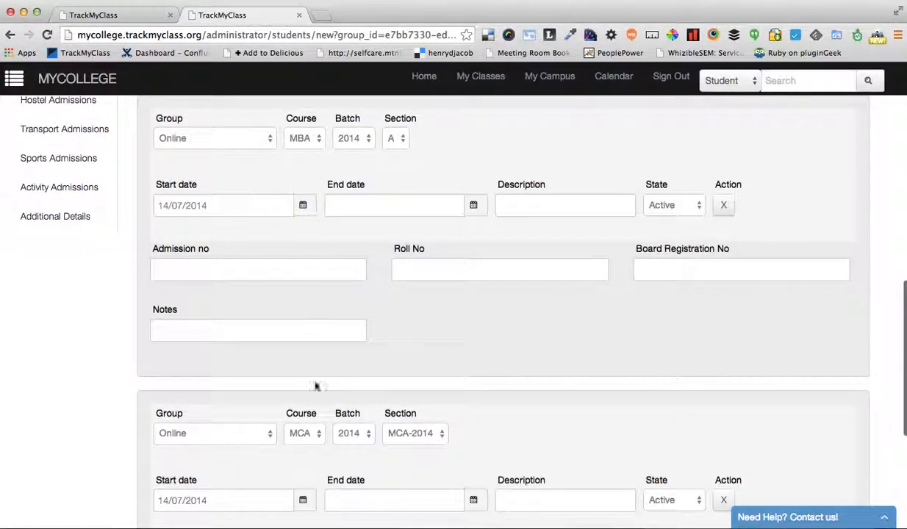
scroll(64, 417, "down", 6)
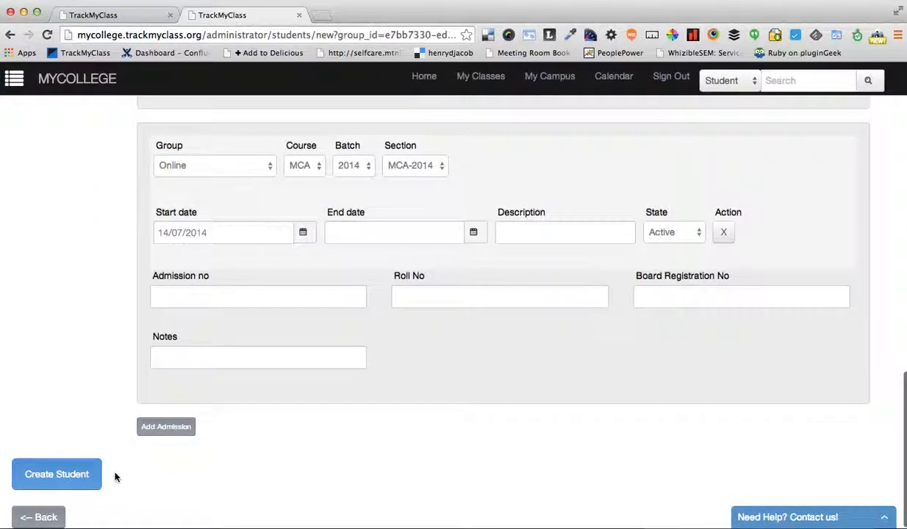
left_click(76, 470)
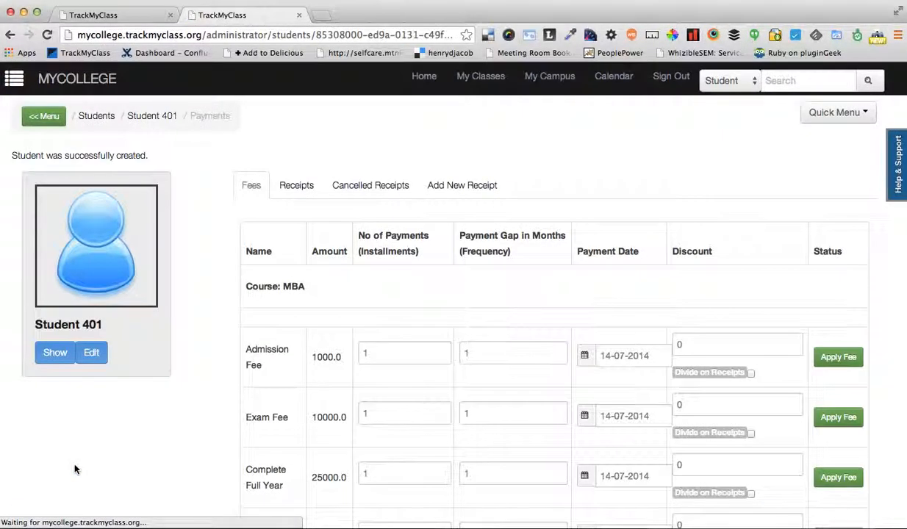
Examine the fees listed for the MBA and MCA courses, including the Admission Fee's amount and discount
scroll(233, 447, "down", 3)
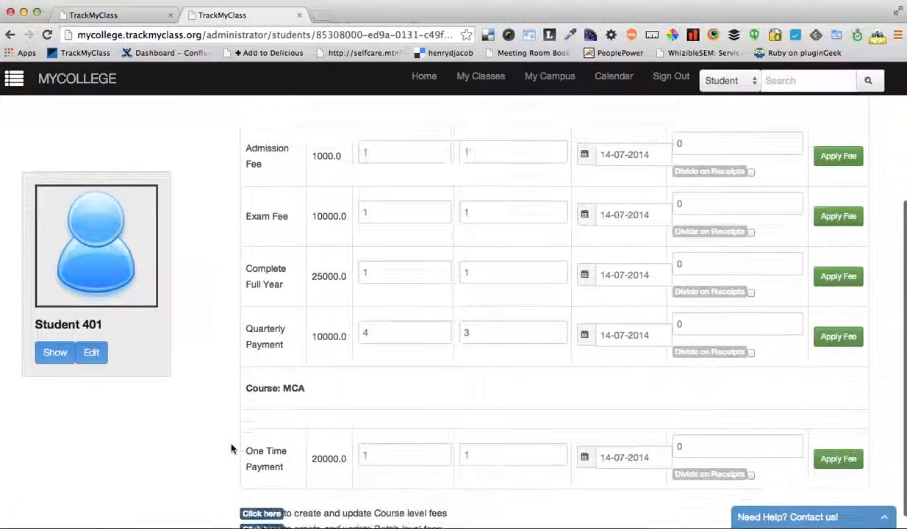
scroll(250, 352, "up", 1)
left_click_drag(255, 183, 498, 389)
left_click(498, 390)
scroll(302, 208, "up", 1)
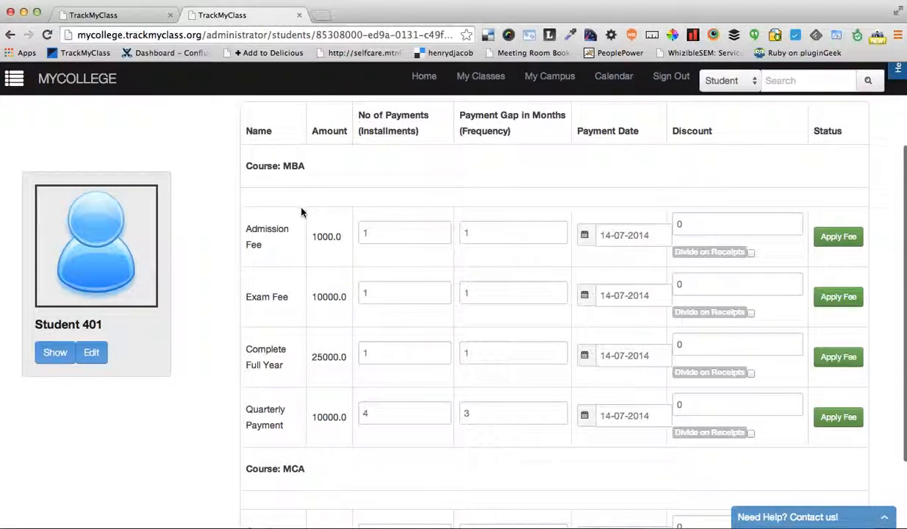
left_click_drag(245, 162, 360, 373)
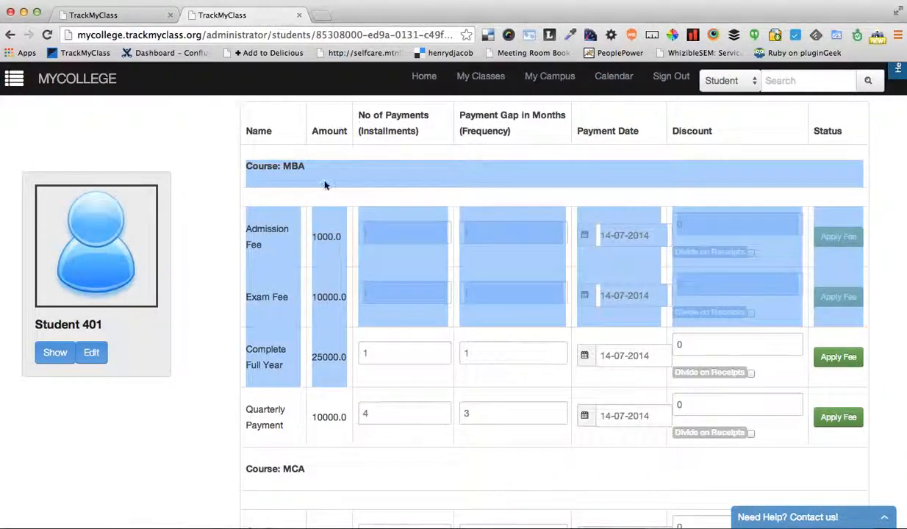
left_click(290, 167)
scroll(317, 388, "down", 3)
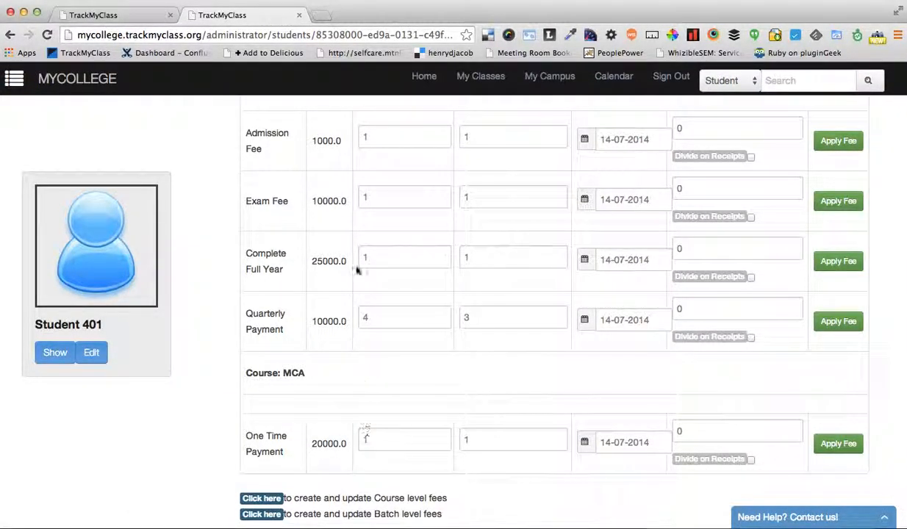
scroll(326, 457, "up", 1)
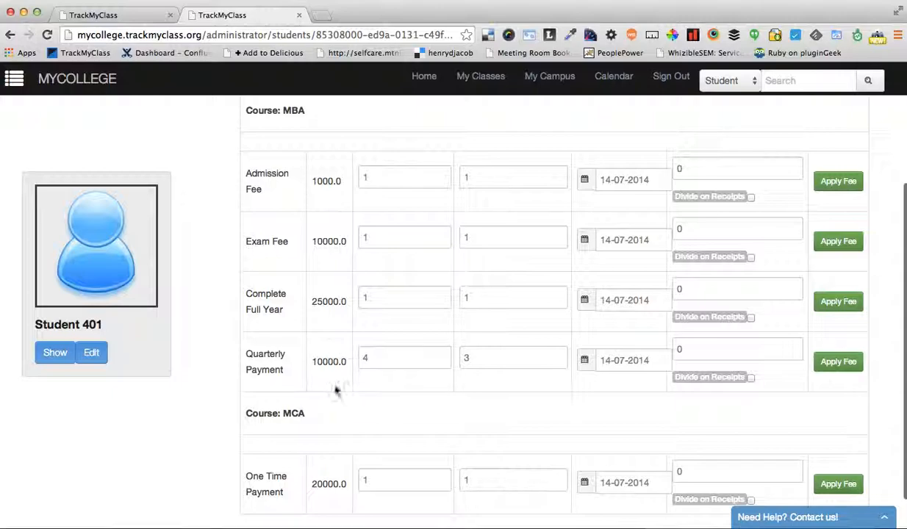
scroll(328, 346, "down", 1)
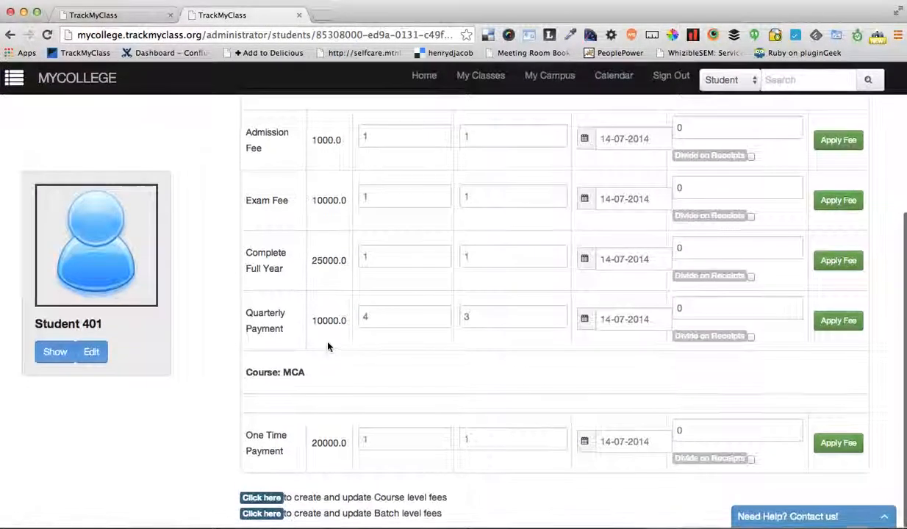
scroll(328, 346, "up", 2)
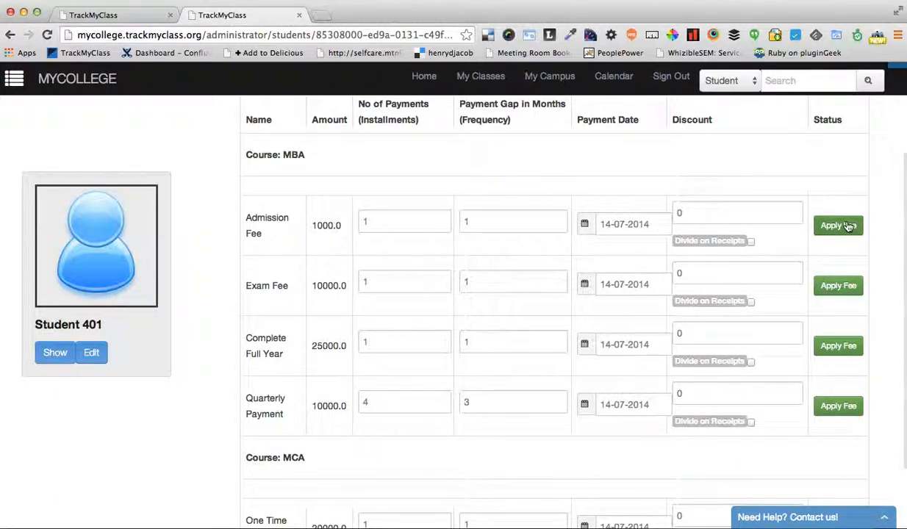
double_click(695, 213)
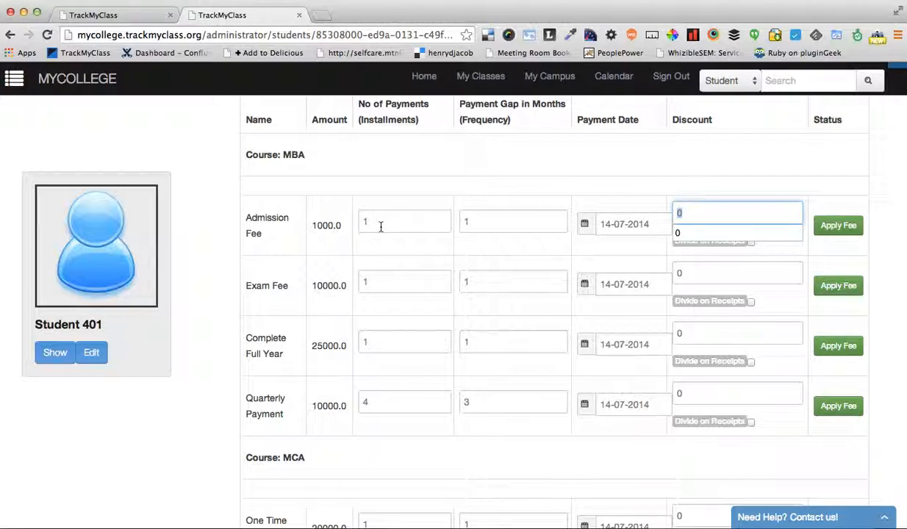
double_click(324, 226)
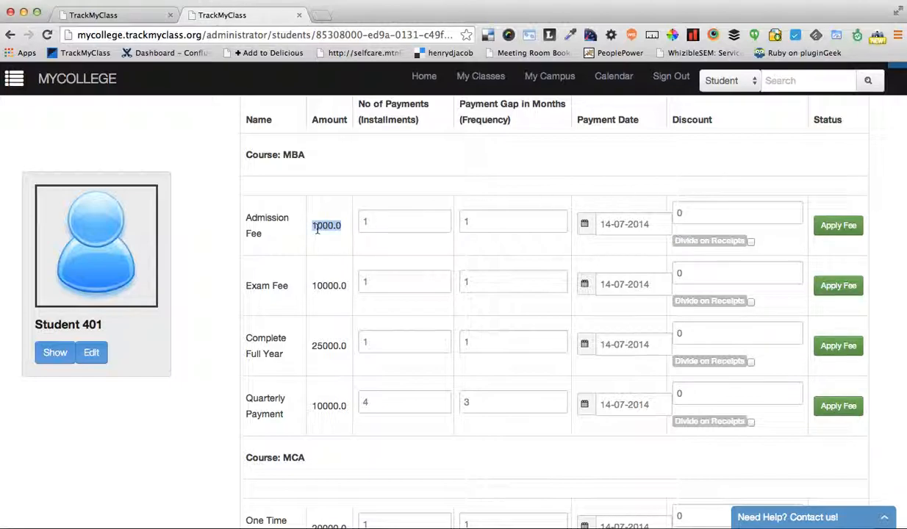
double_click(697, 213)
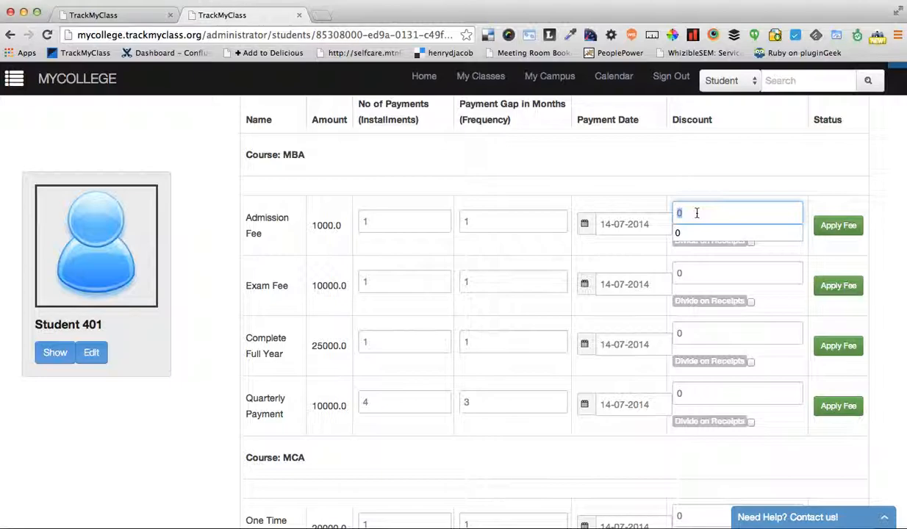
left_click(657, 171)
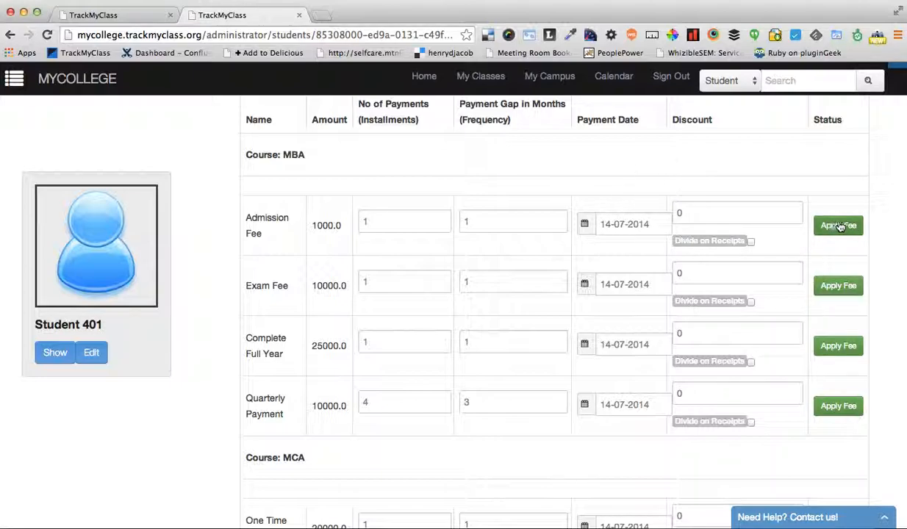
Set the MBA Admission Fee's payment date to 01/08/2014 and apply the fee to the student
left_click(610, 224)
left_click(585, 226)
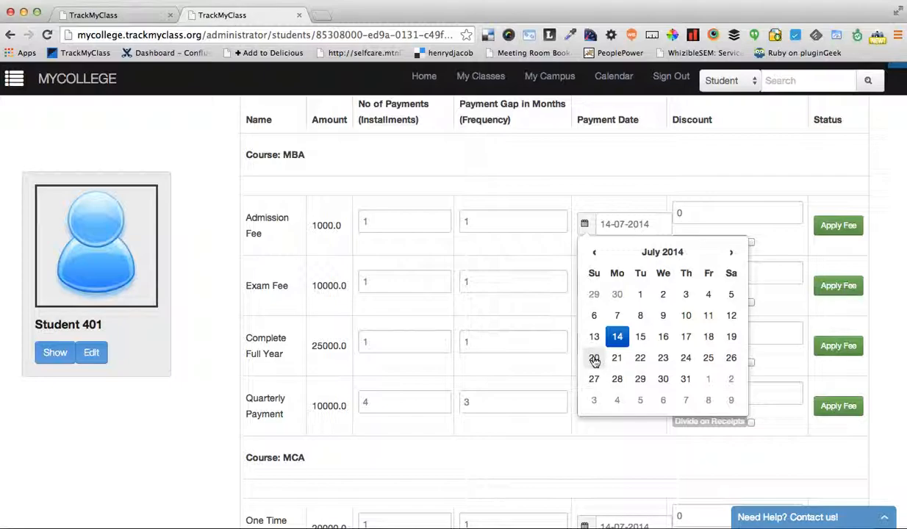
left_click(708, 379)
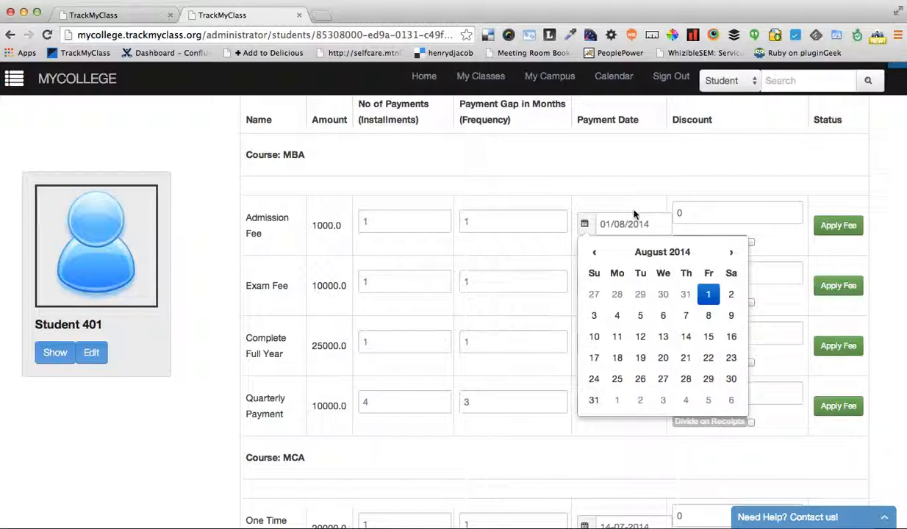
left_click(613, 186)
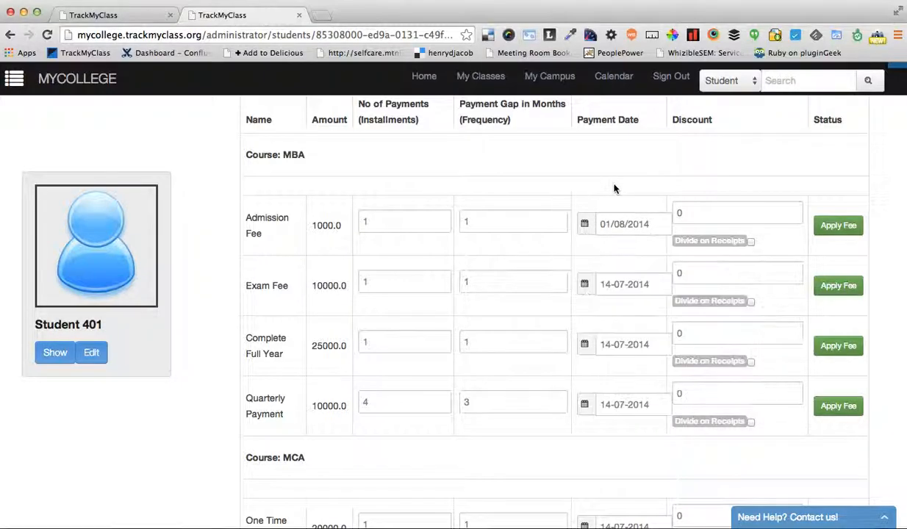
left_click(838, 225)
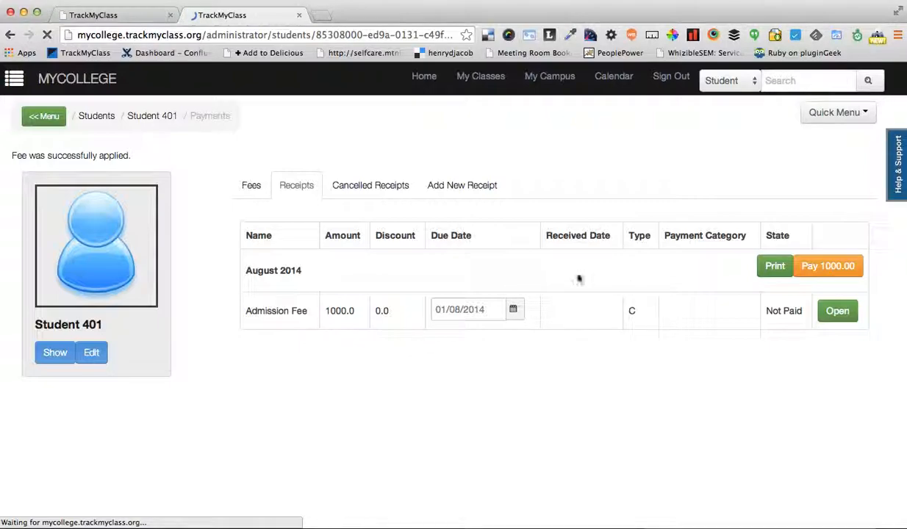
Check the August 2014 Admission Fee receipt and reopen the student's fees list to view the remaining fees
left_click_drag(314, 274, 606, 353)
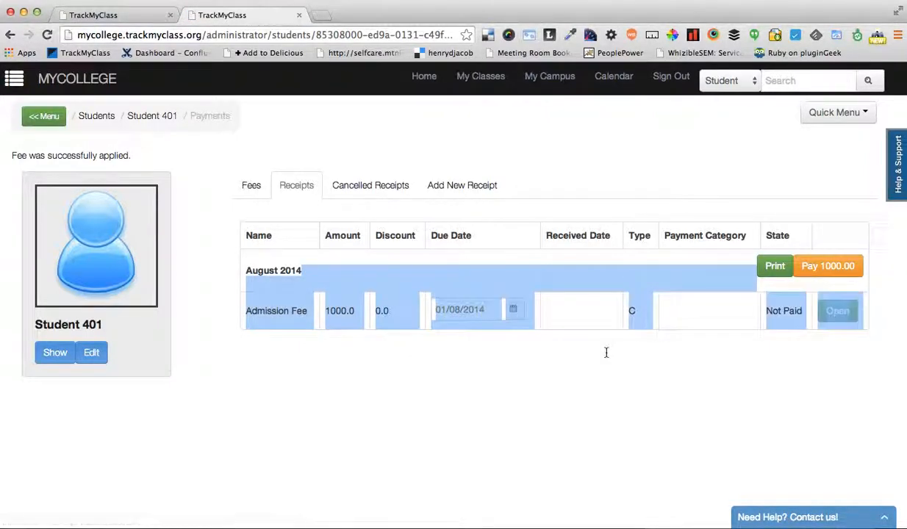
left_click(606, 353)
left_click(249, 187)
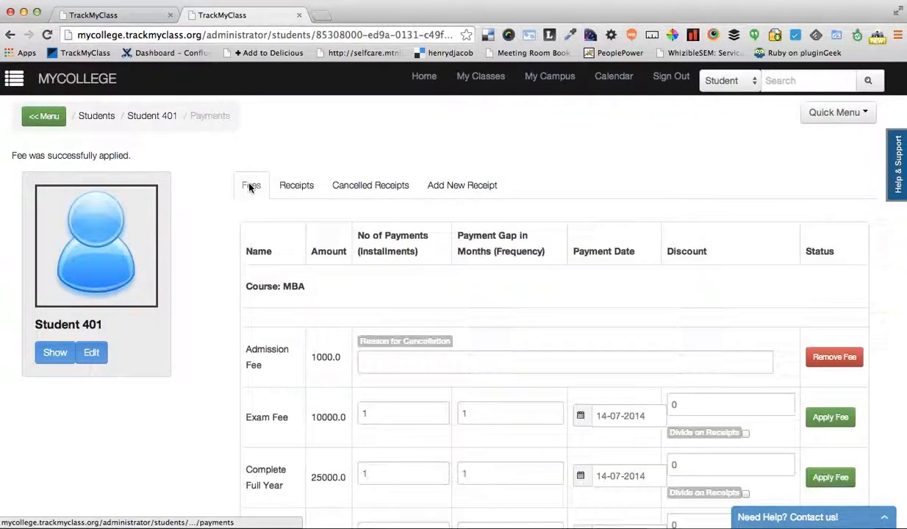
scroll(426, 360, "down", 5)
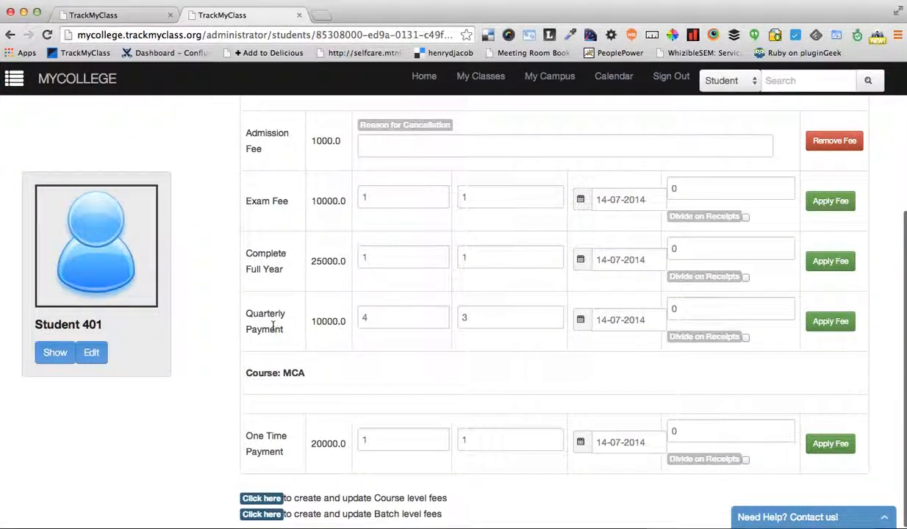
Set the MBA Quarterly Payment's payment date to 01/08/2014 and apply the fee to the student
left_click_drag(246, 311, 316, 337)
left_click(327, 337)
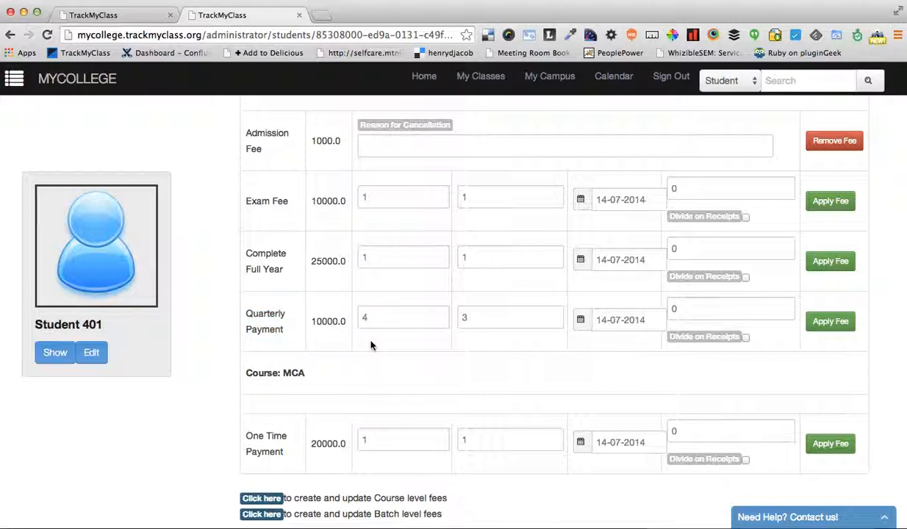
left_click(837, 322)
left_click(581, 320)
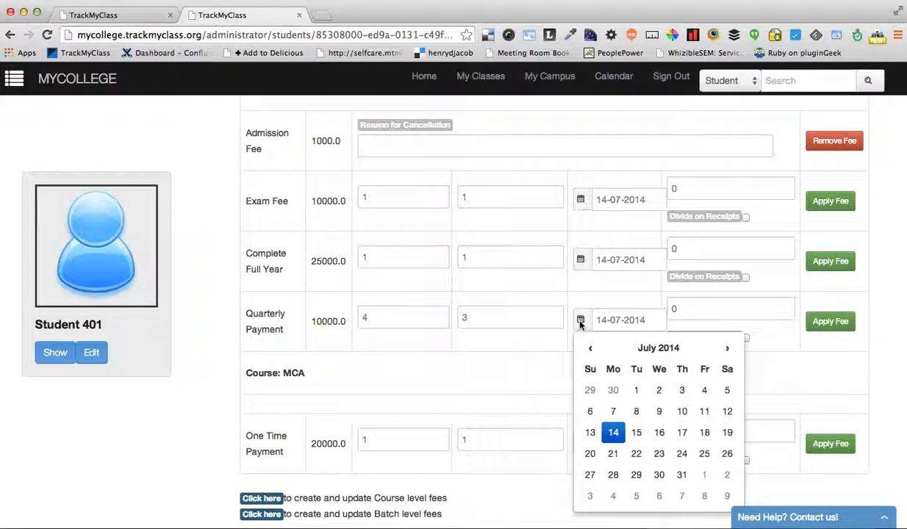
left_click(704, 476)
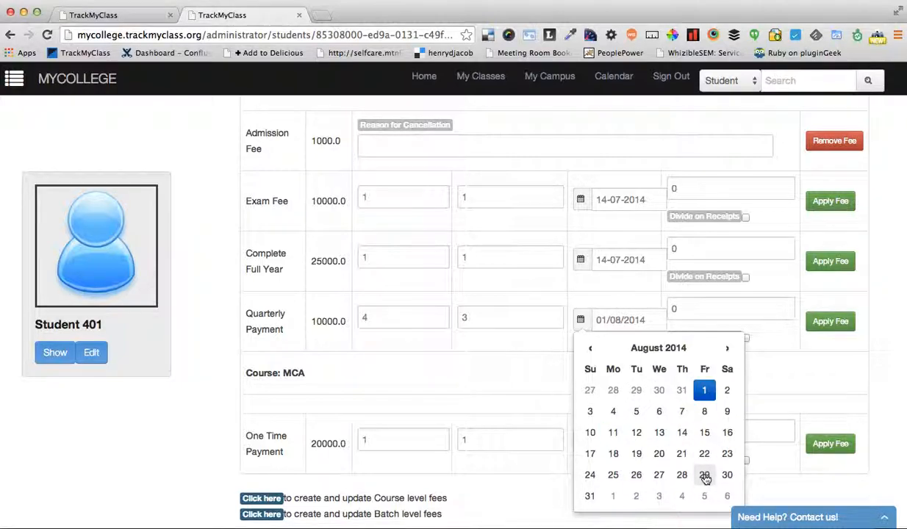
left_click(498, 374)
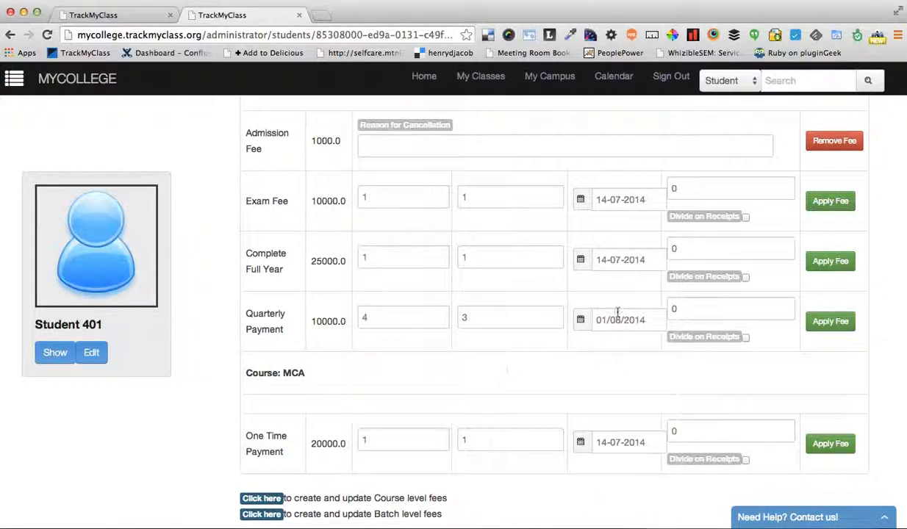
left_click(832, 321)
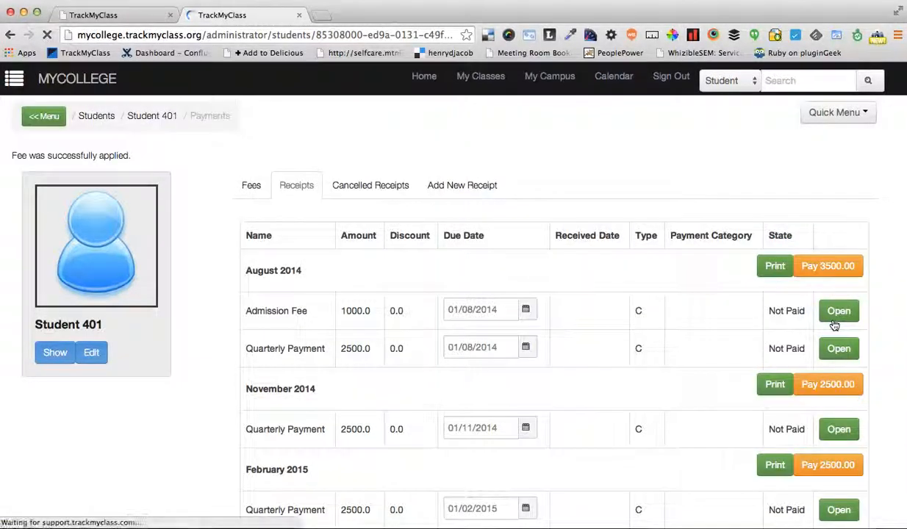
Examine the student's receipts month by month, including the Admission Fee and Quarterly Payment grouped under August 2014
scroll(598, 361, "down", 2)
scroll(598, 363, "down", 1)
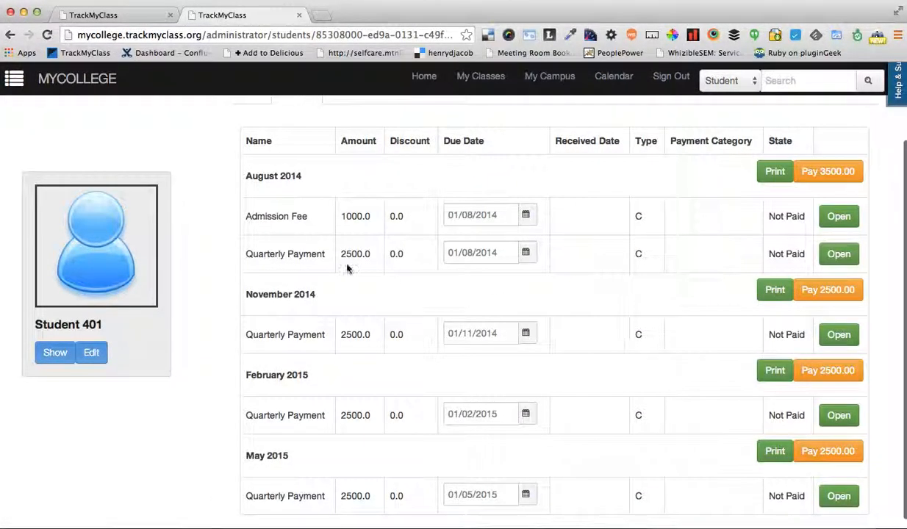
left_click_drag(245, 166, 293, 187)
left_click(285, 185)
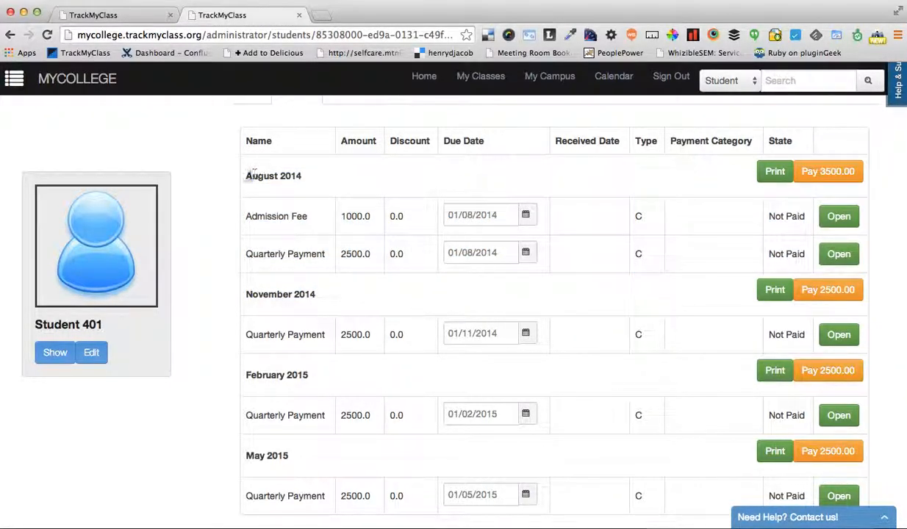
left_click_drag(244, 170, 323, 269)
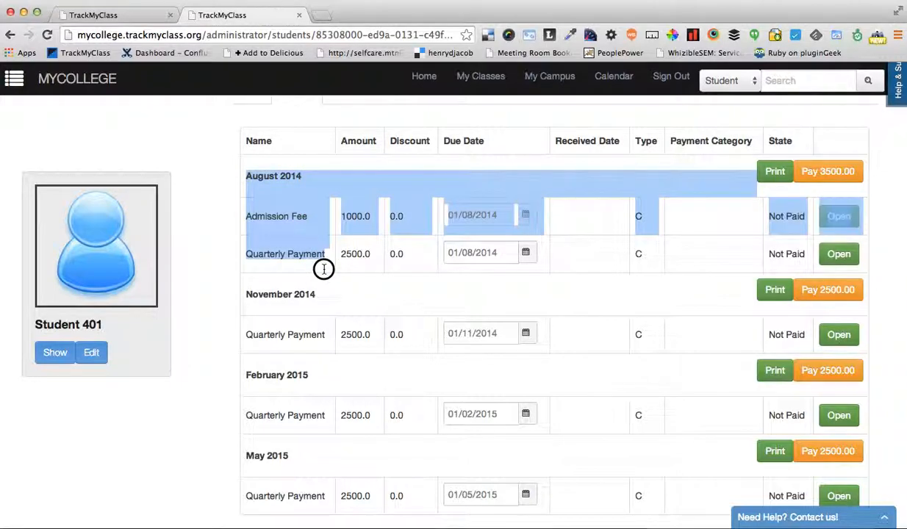
scroll(323, 269, "down", 1)
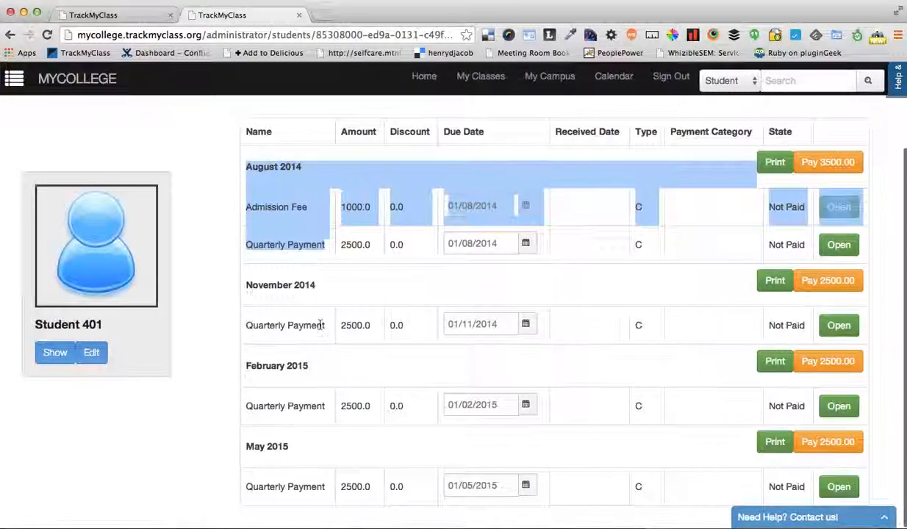
left_click(320, 324)
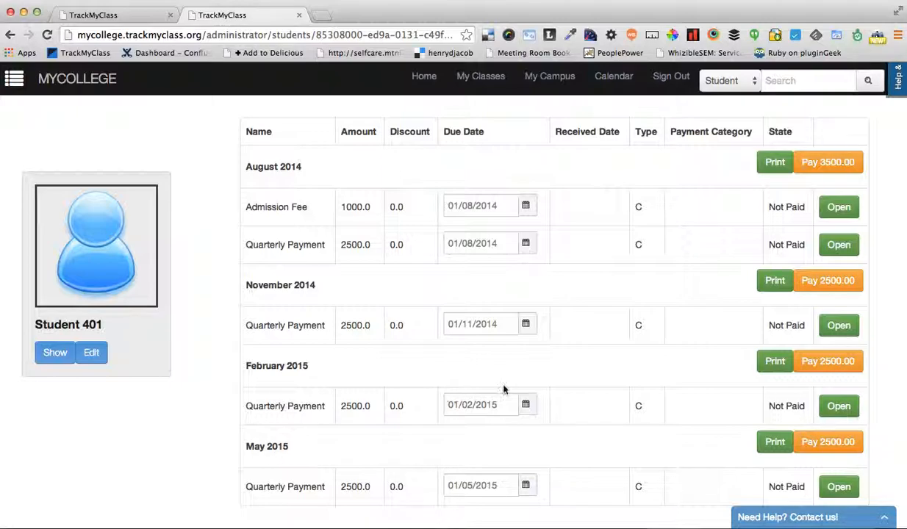
View the printable invoice for the August 2014 receipts and close it
scroll(514, 404, "down", 2)
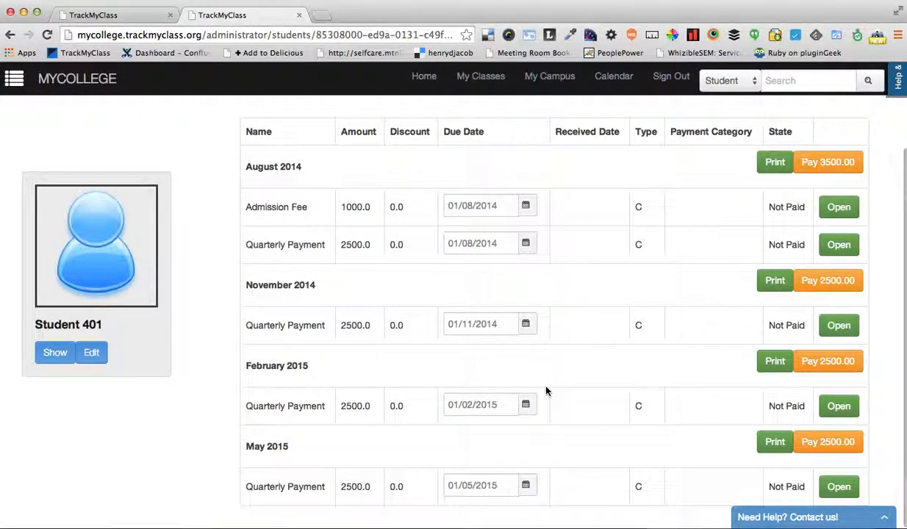
left_click(762, 165)
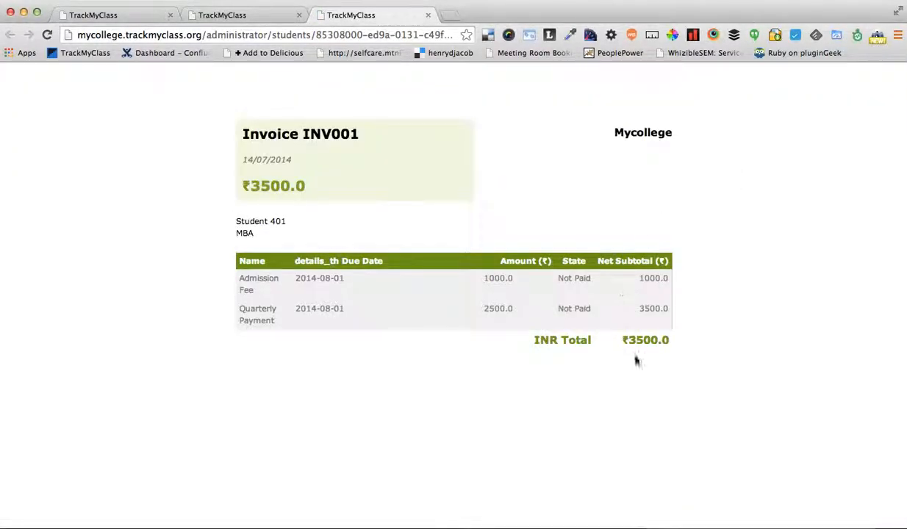
left_click(428, 15)
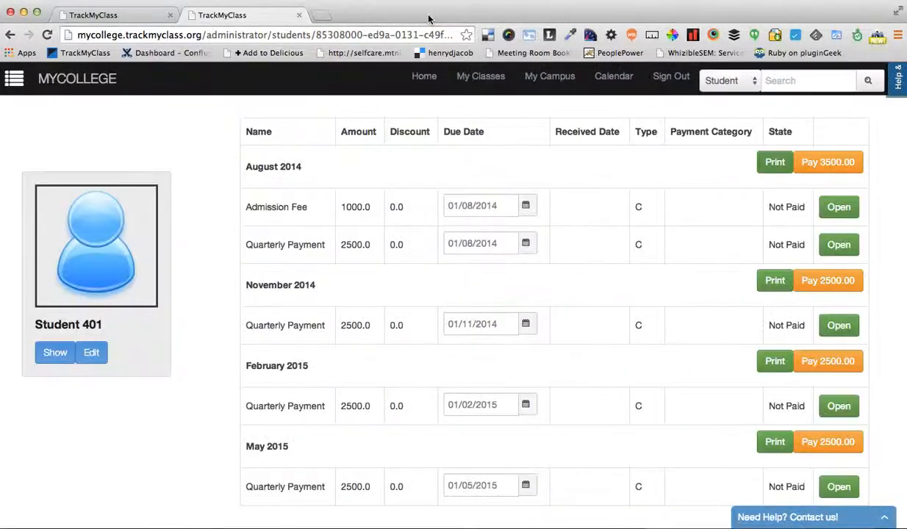
Mark the August 2014 receipts as Paid with payment option Online, enter the payment reference, and save
left_click(829, 166)
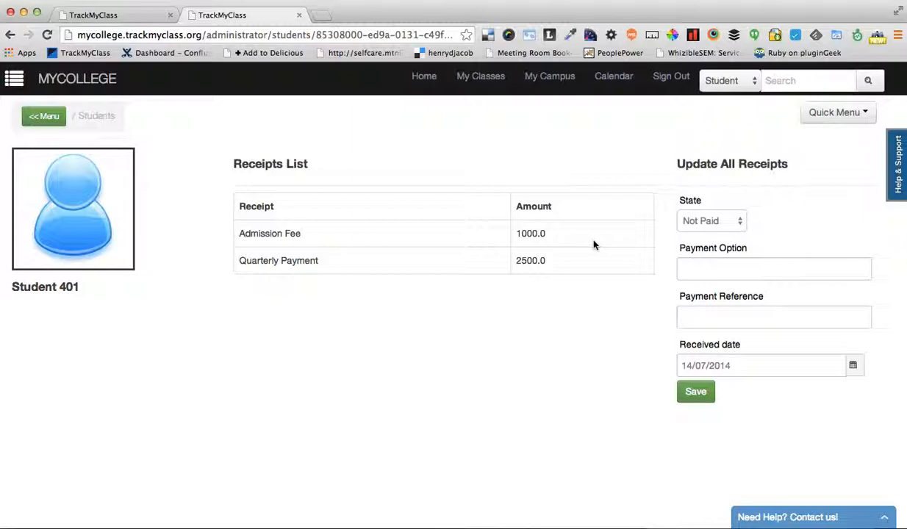
left_click(714, 222)
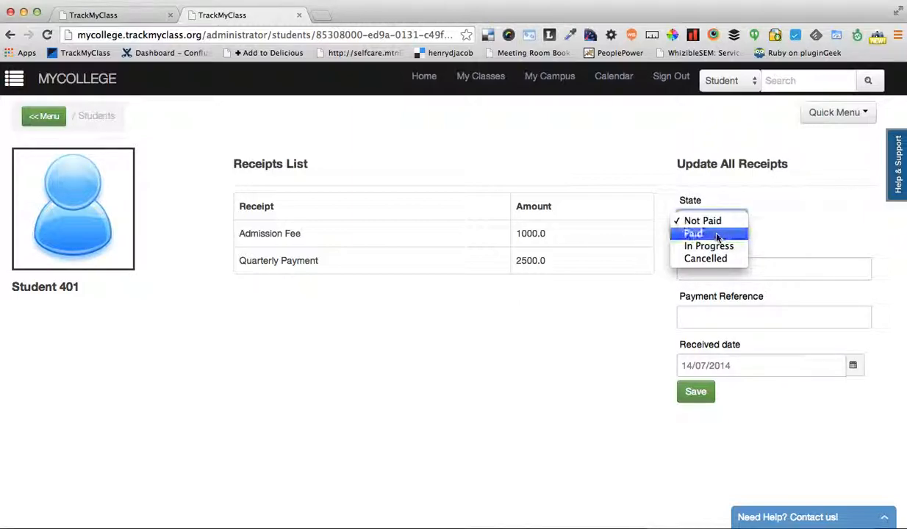
left_click(722, 235)
left_click(724, 270)
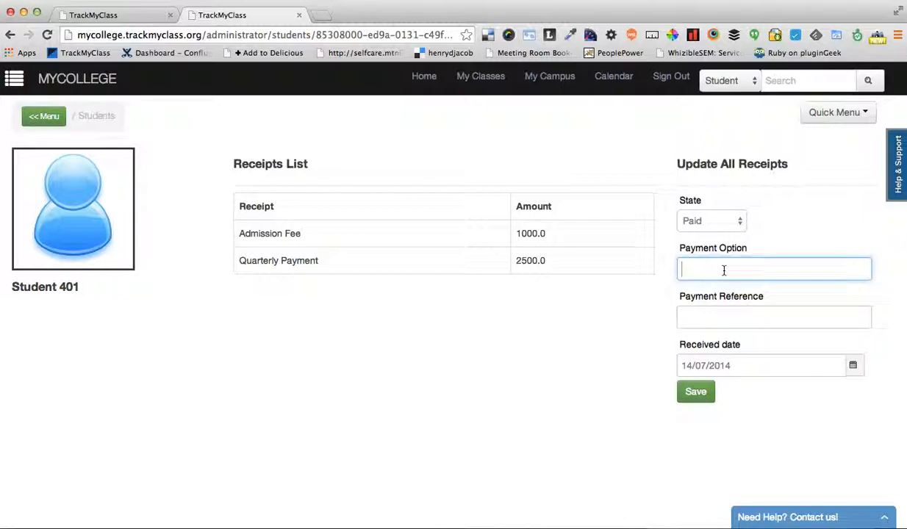
type("Online")
left_click(738, 324)
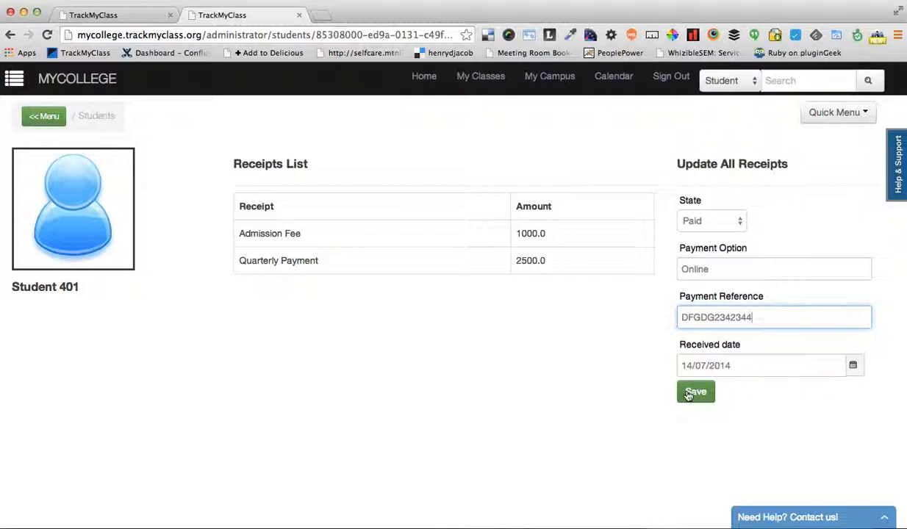
left_click(702, 395)
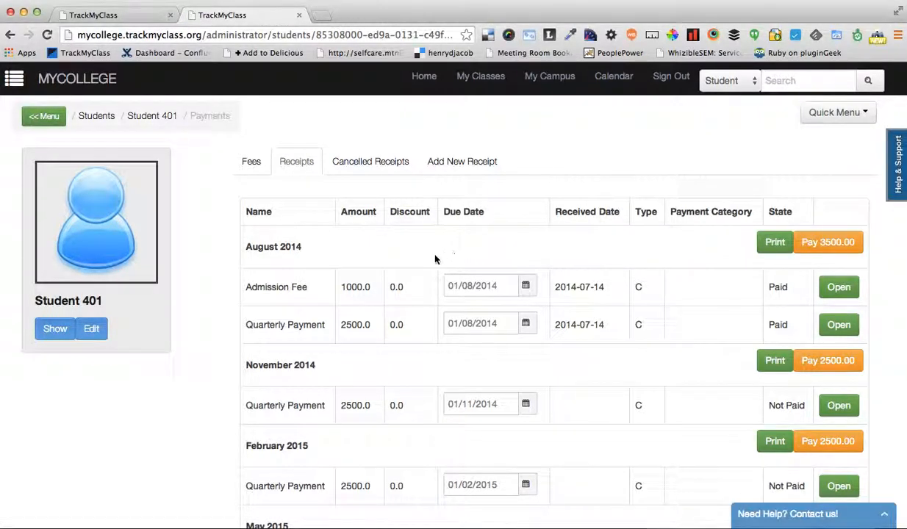
Check the August 2014 receipts' received dates and states, and inspect the paid and unpaid shares in the student's payment chart
left_click_drag(273, 277, 658, 272)
left_click(792, 325)
left_click(659, 273)
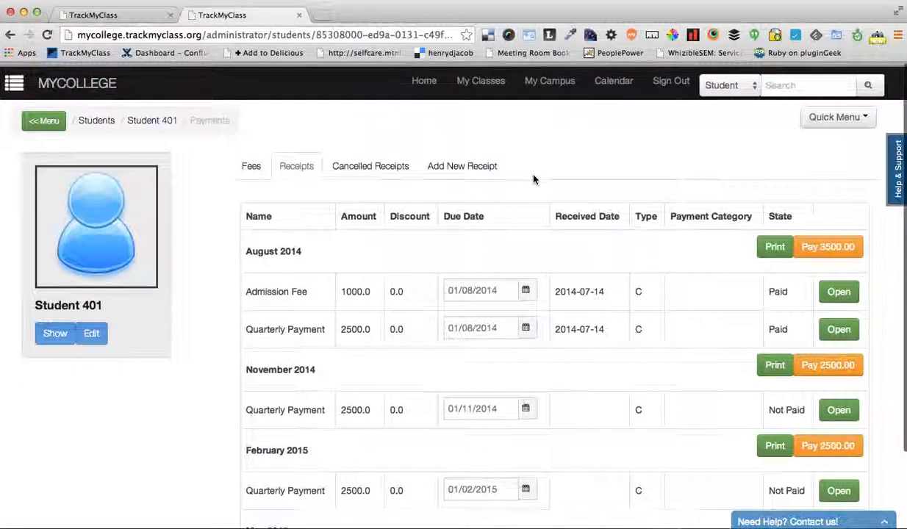
left_click(57, 333)
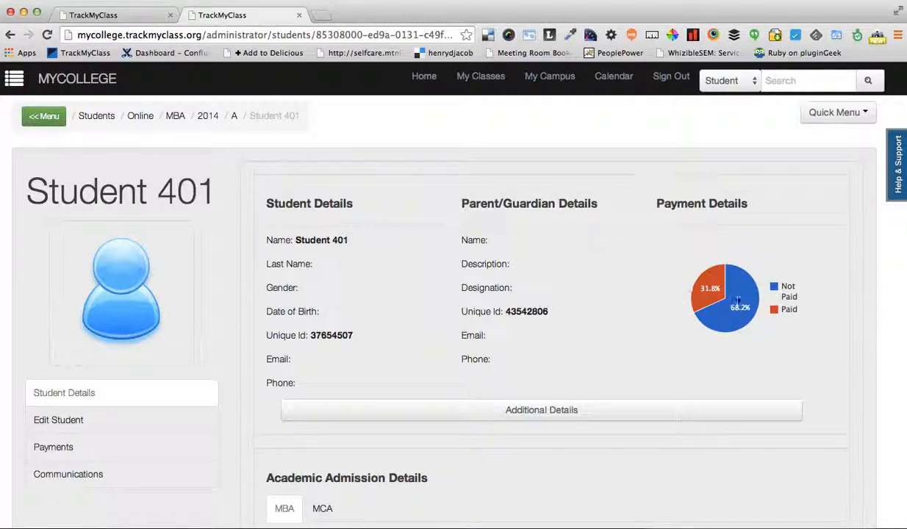
mouse_move(708, 286)
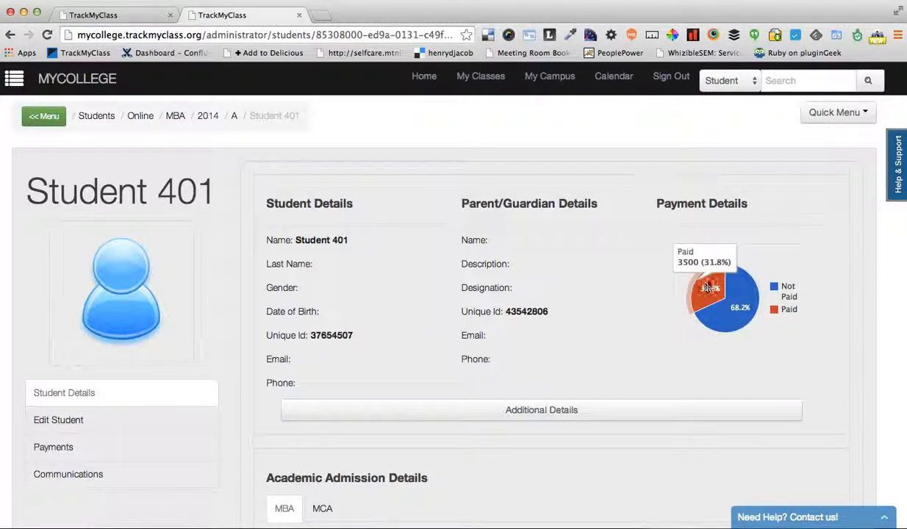
mouse_move(735, 308)
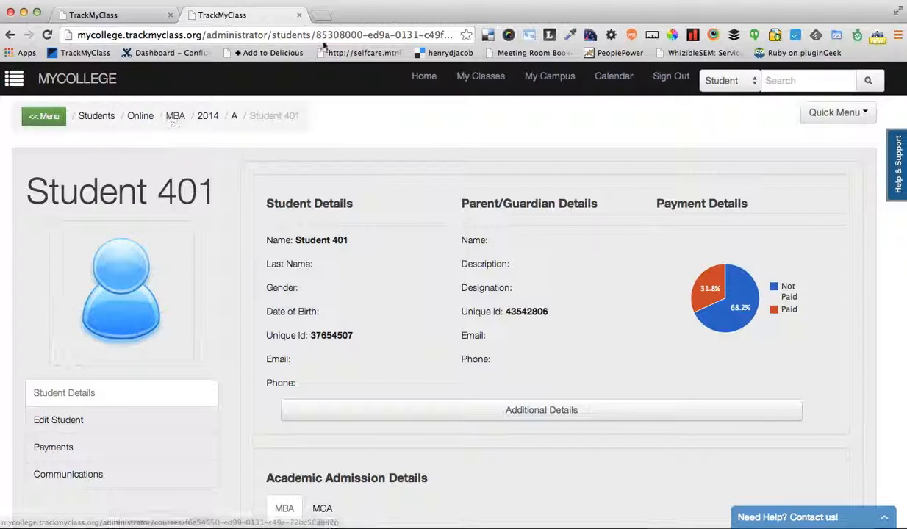
Go to the Online group's overview from the campus structure and open its income receipts
left_click(553, 80)
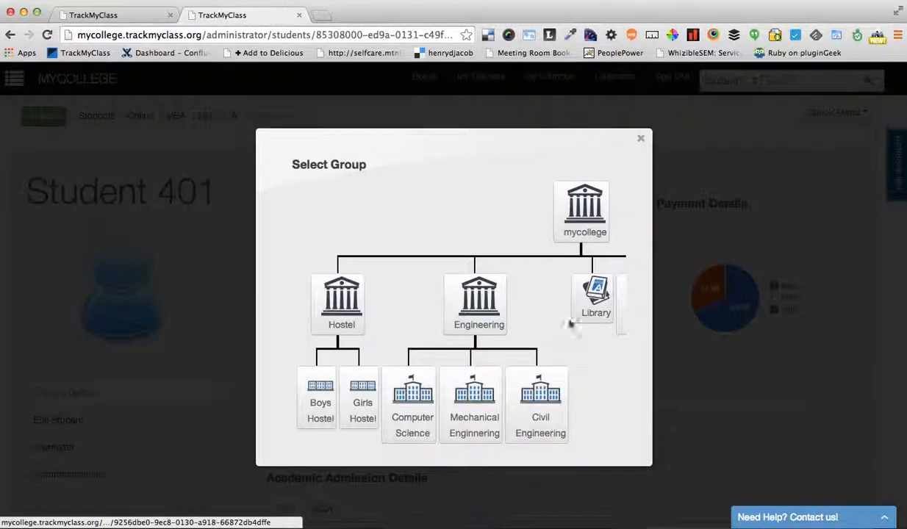
scroll(573, 326, "right", 5)
left_click(607, 401)
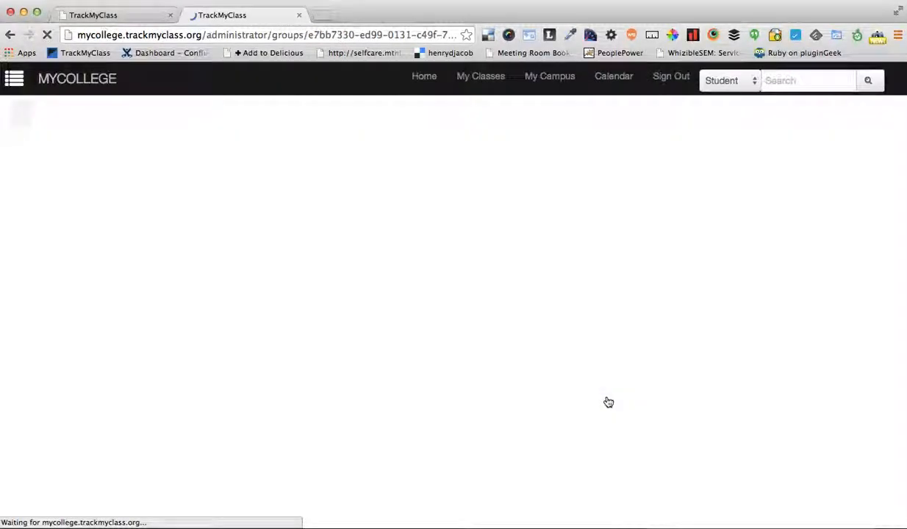
scroll(430, 377, "down", 1)
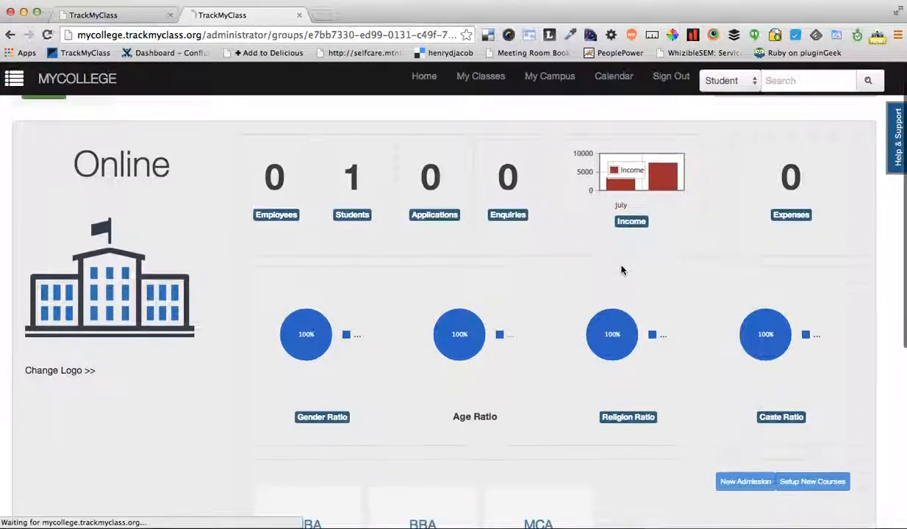
left_click(631, 222)
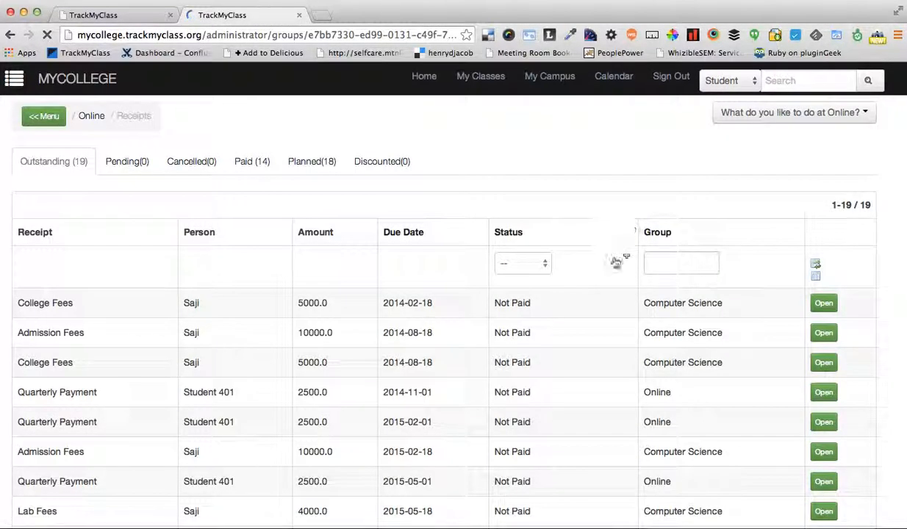
Look through the Online group's outstanding receipts, including their due dates and groups
scroll(589, 338, "down", 4)
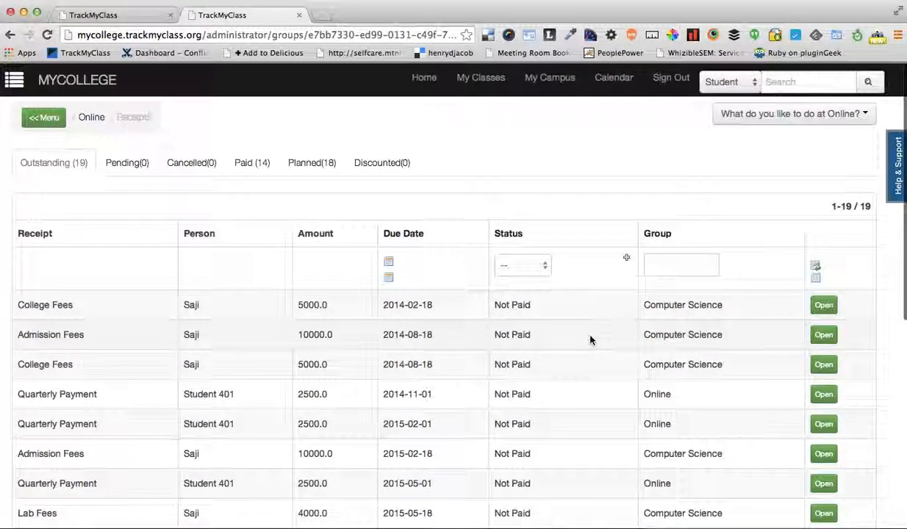
scroll(590, 339, "down", 5)
scroll(588, 338, "up", 5)
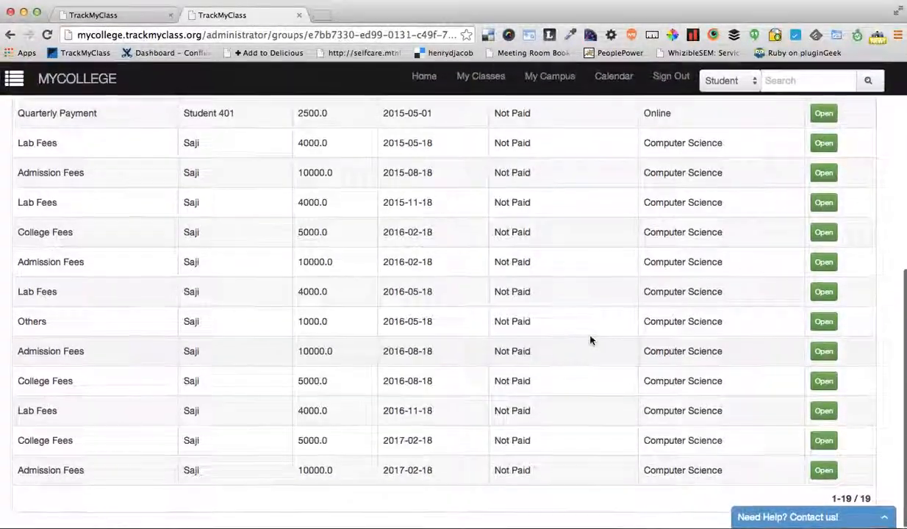
left_click(38, 165)
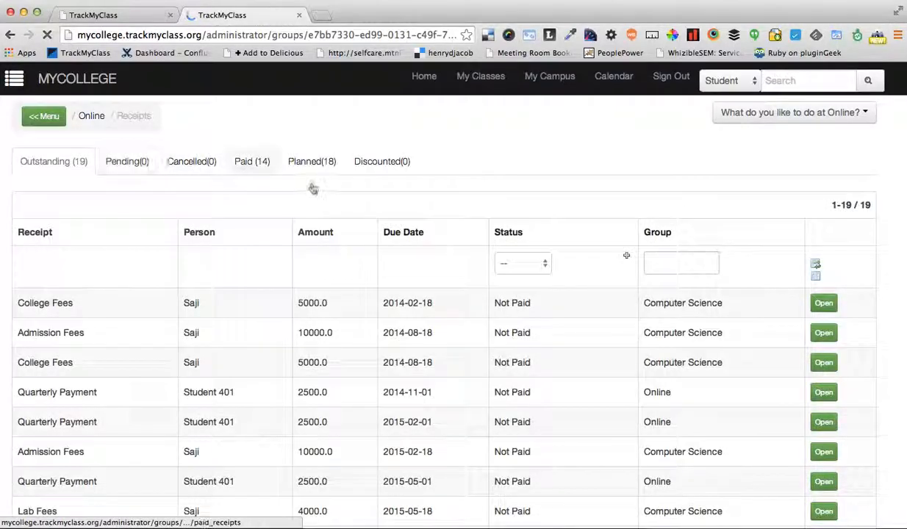
List the paid receipts and examine the new student's Quarterly Payment and Admission Fee entries
left_click(249, 166)
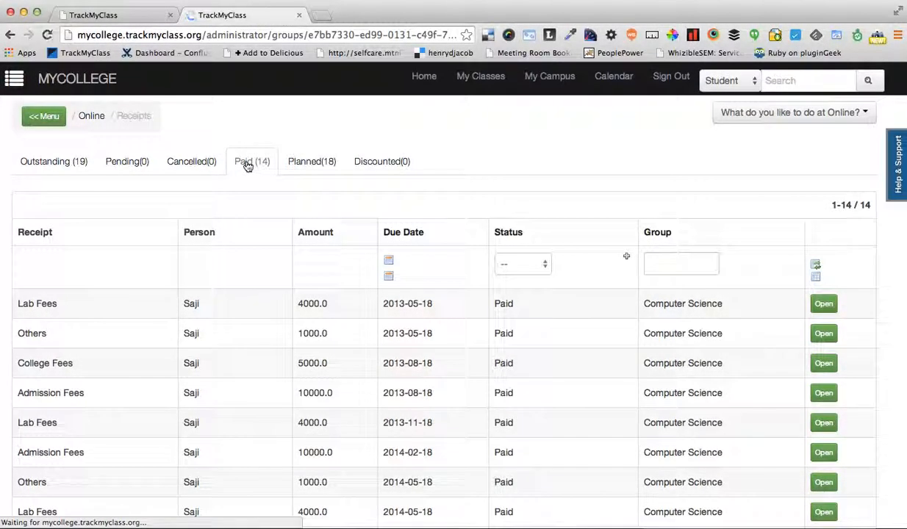
scroll(263, 266, "down", 1)
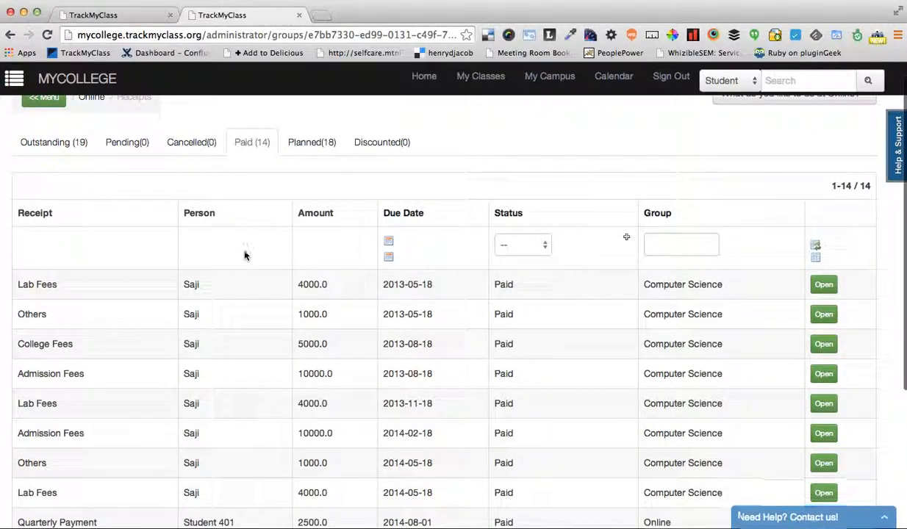
scroll(244, 256, "down", 6)
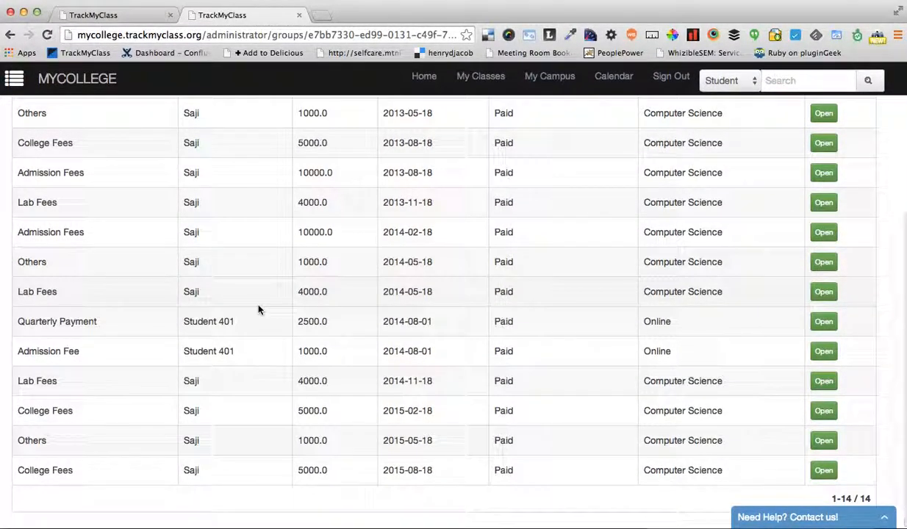
scroll(254, 309, "up", 1)
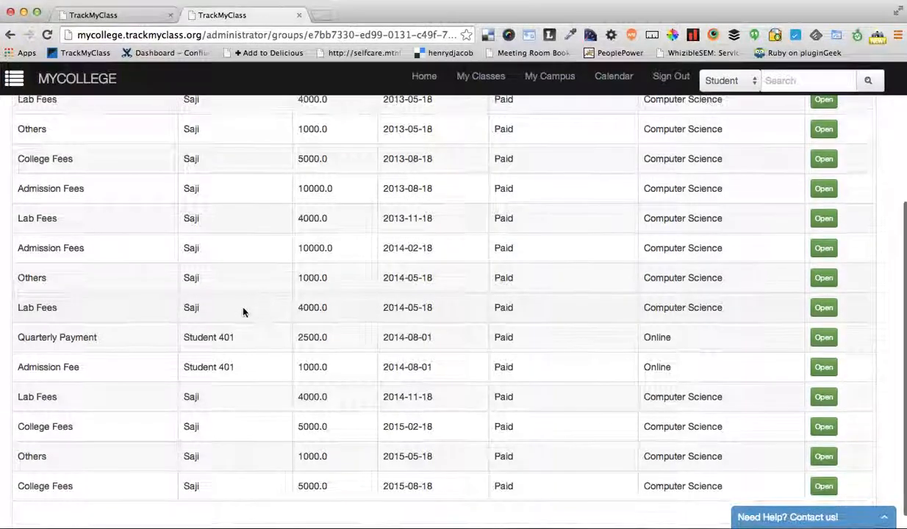
left_click_drag(14, 343, 53, 332)
left_click(453, 370)
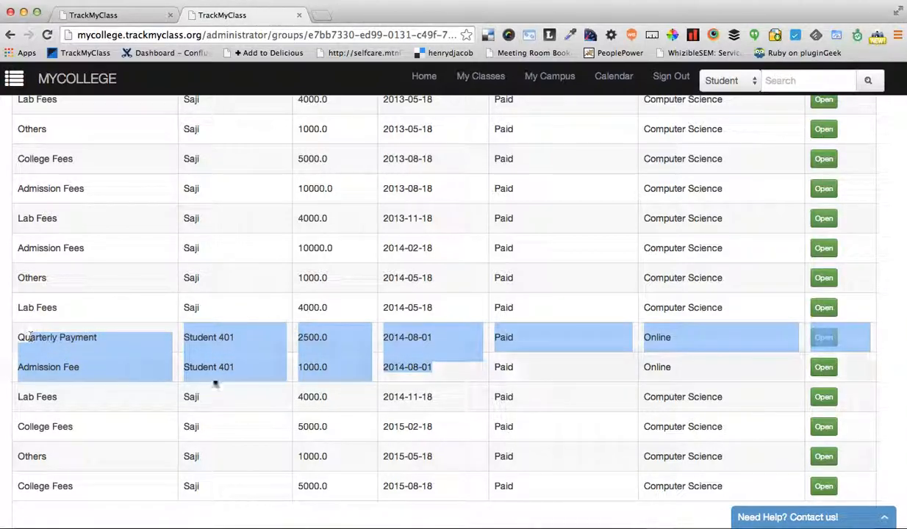
List the Online group's planned receipts and look through their amounts, due dates and groups
scroll(199, 378, "up", 5)
left_click(306, 169)
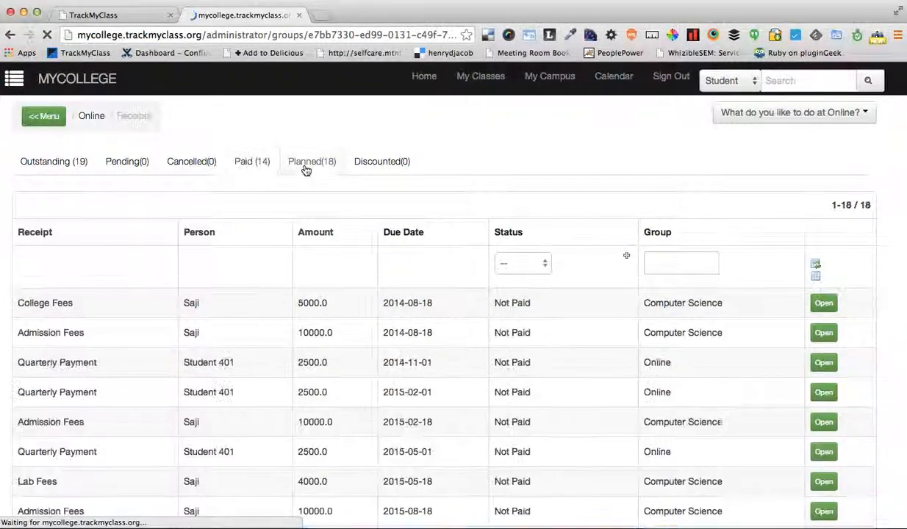
scroll(350, 294, "down", 5)
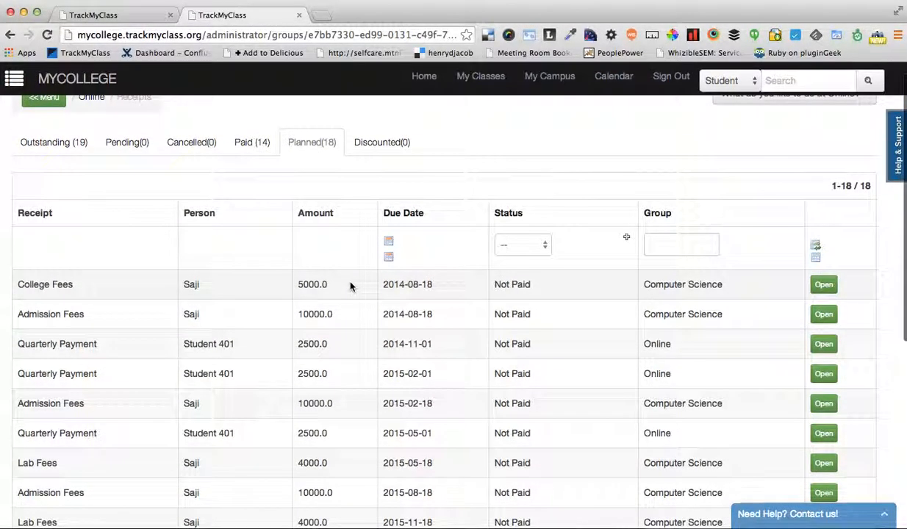
scroll(313, 218, "up", 1)
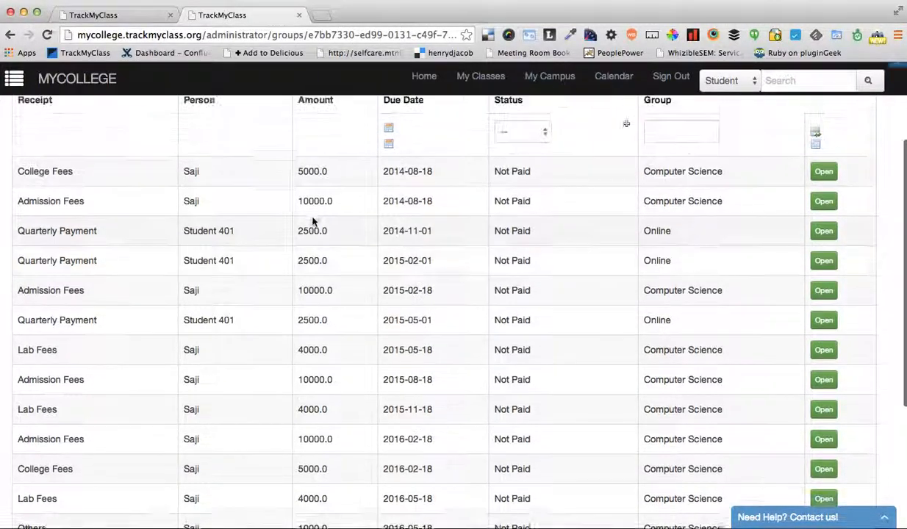
scroll(404, 313, "down", 3)
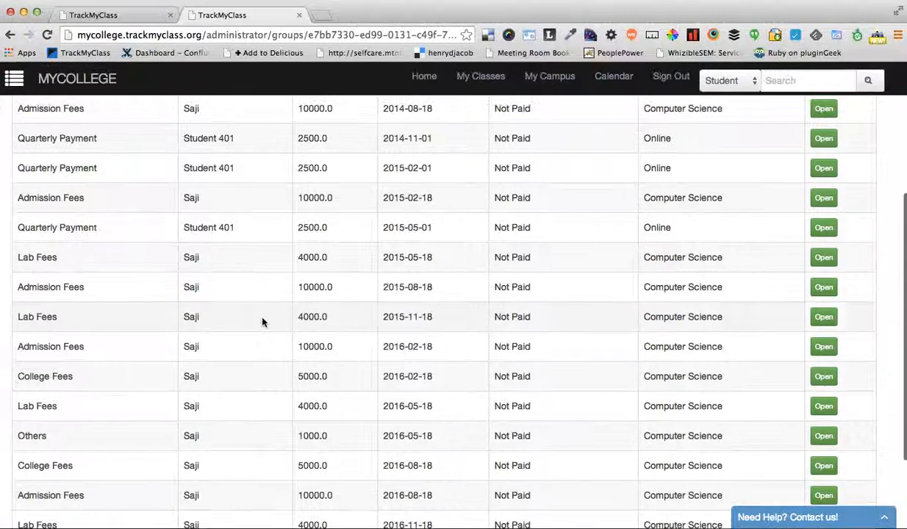
scroll(257, 309, "up", 1)
Examine the new student's Quarterly Payment entries among the planned receipts
left_click_drag(242, 268, 10, 204)
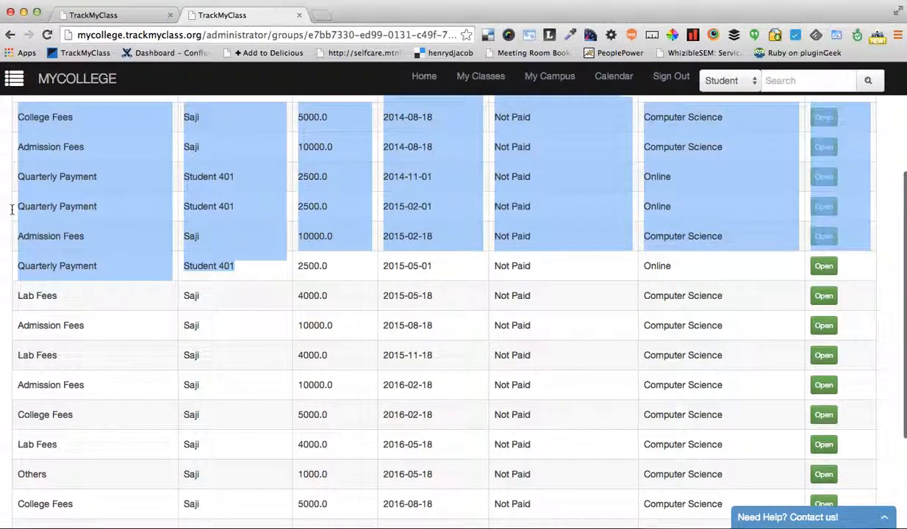
left_click(22, 213)
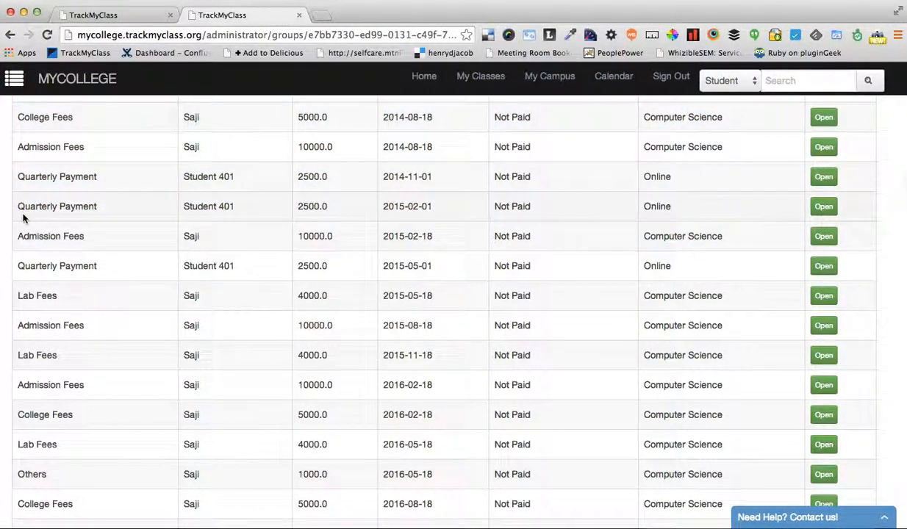
double_click(201, 205)
double_click(202, 266)
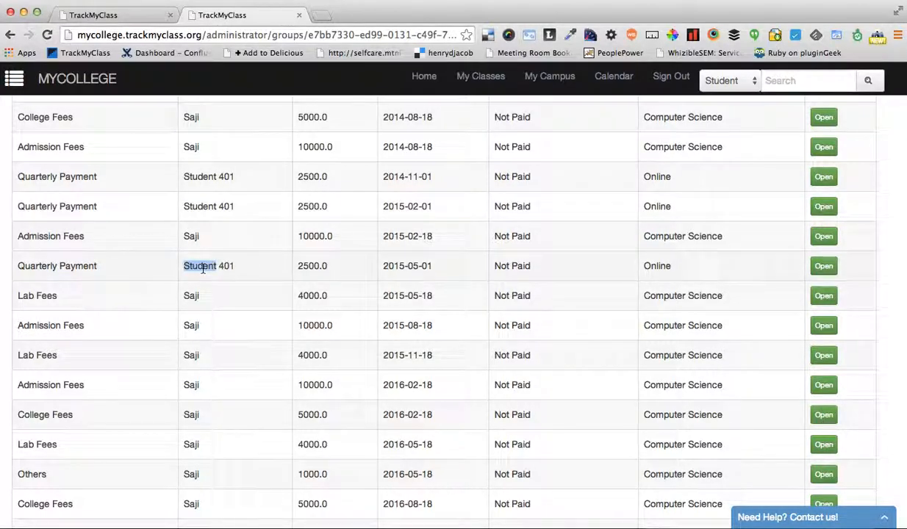
scroll(222, 358, "down", 5)
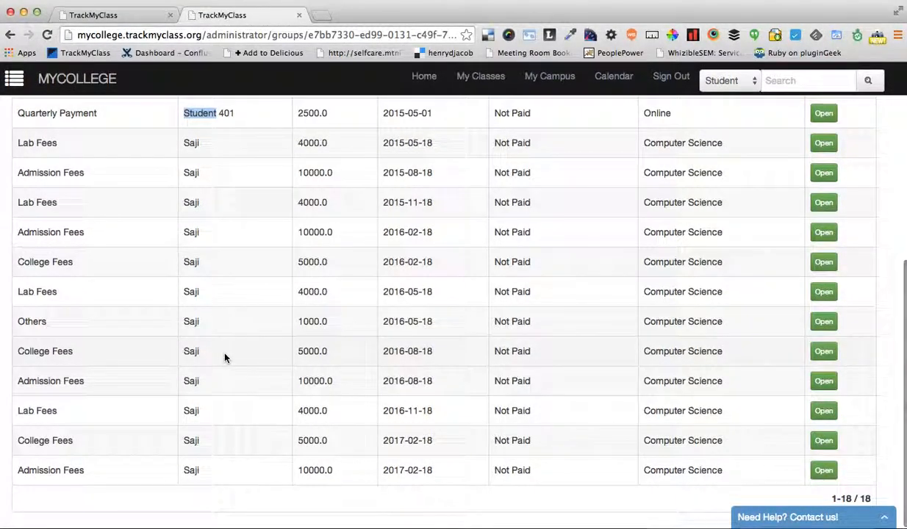
scroll(225, 358, "up", 10)
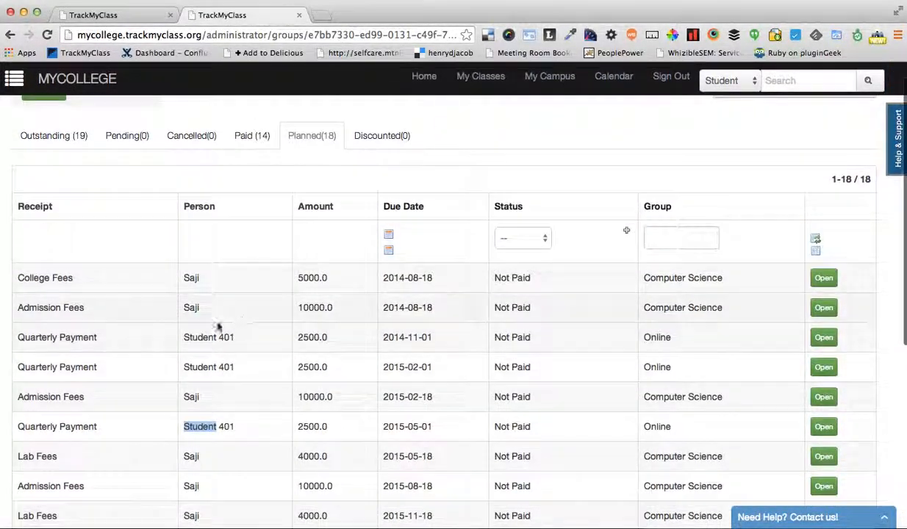
double_click(207, 335)
left_click(212, 335)
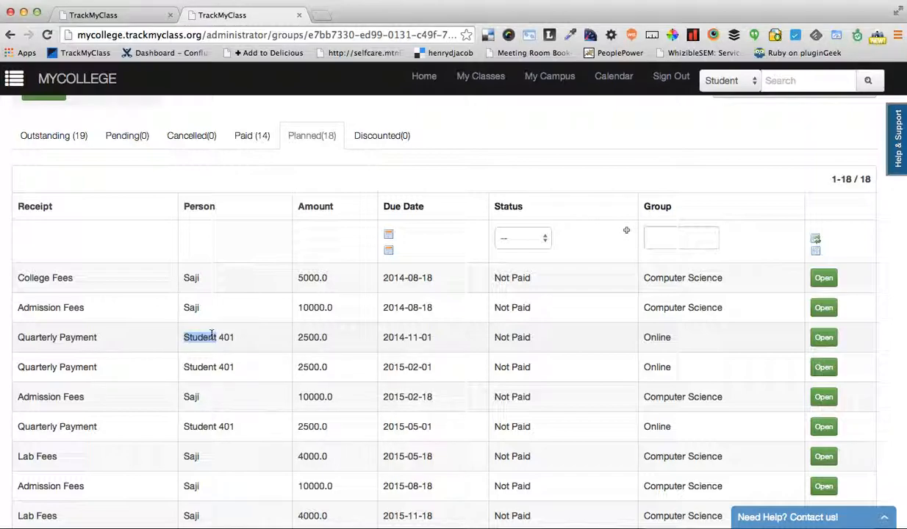
Go to the mycollege overview from the campus structure and open its income receipts
scroll(277, 226, "up", 1)
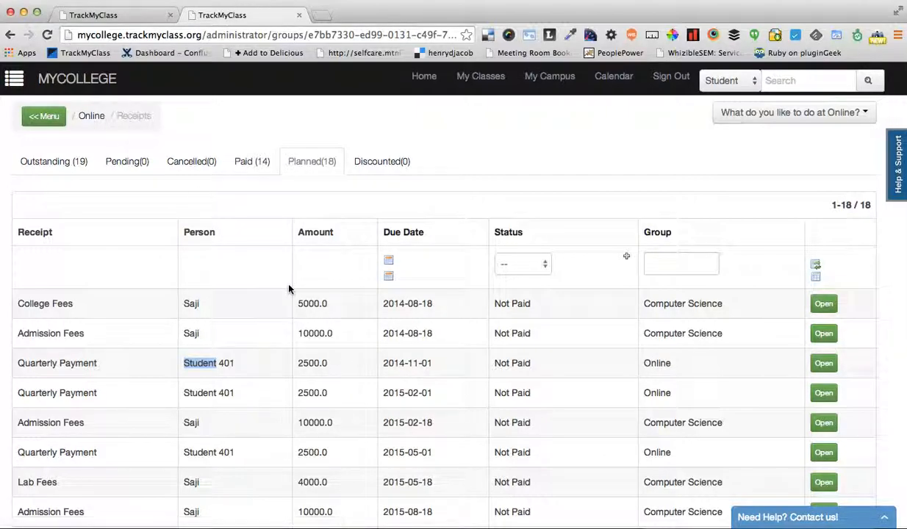
left_click(551, 76)
scroll(563, 328, "right", 4)
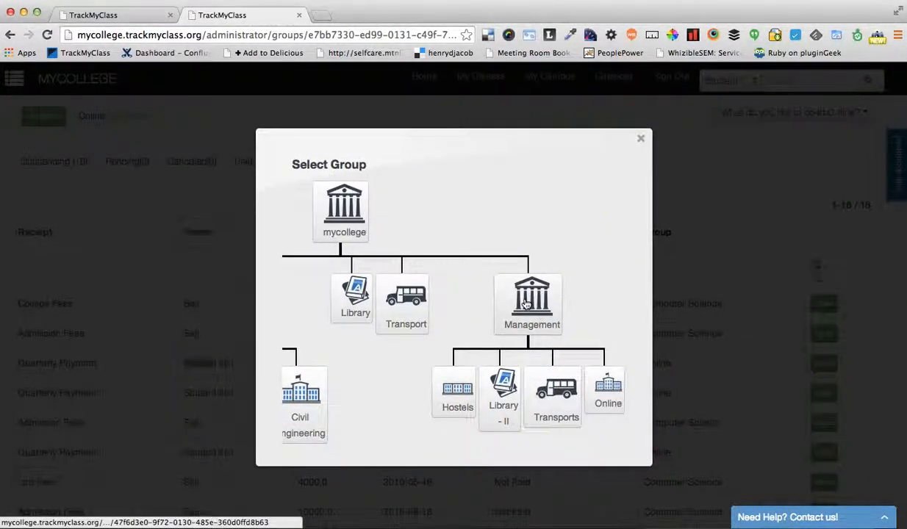
left_click(336, 220)
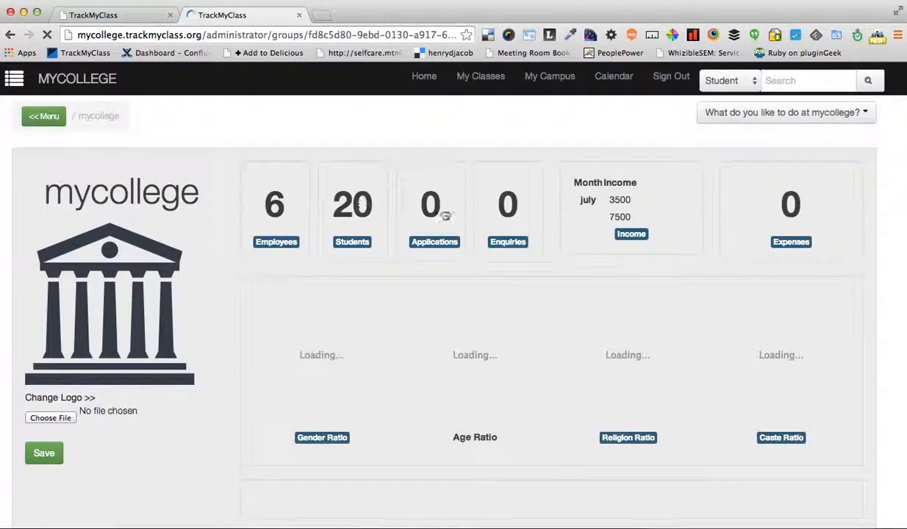
left_click(634, 250)
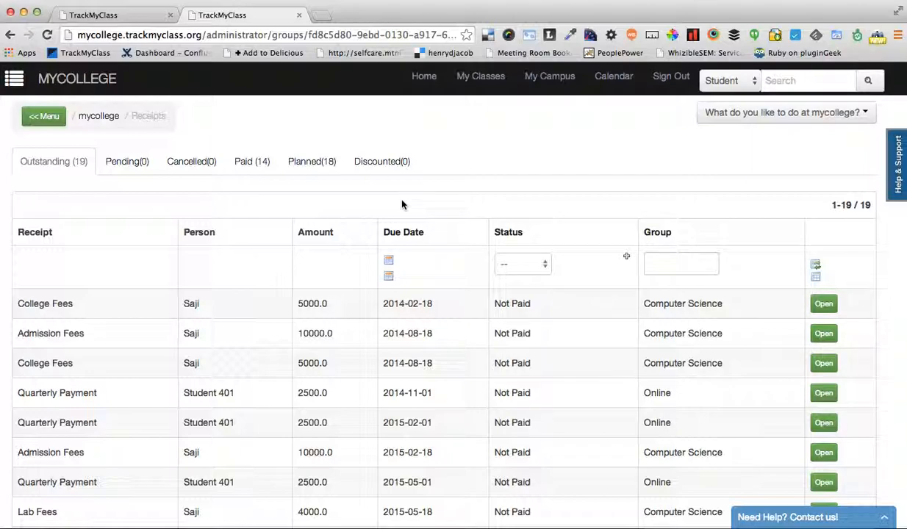
Open the Finance Summary from the management reports
left_click(14, 81)
scroll(81, 363, "down", 1)
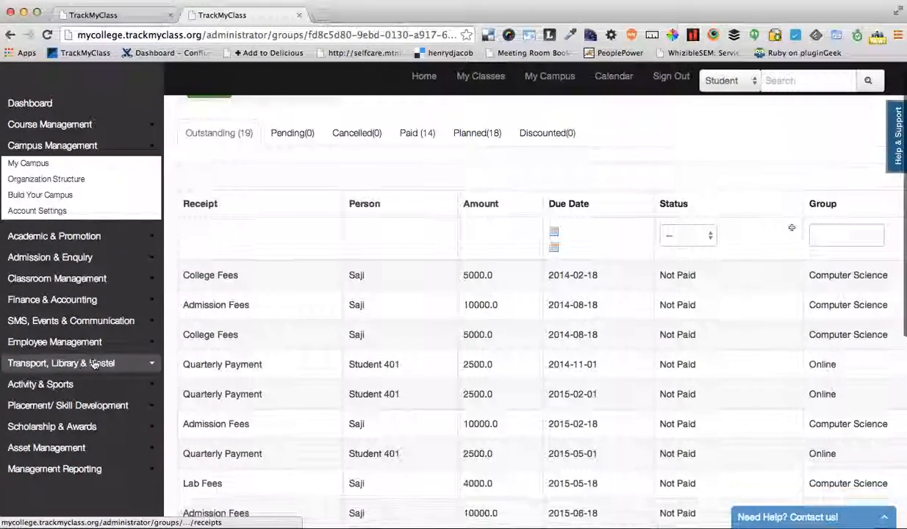
left_click(81, 469)
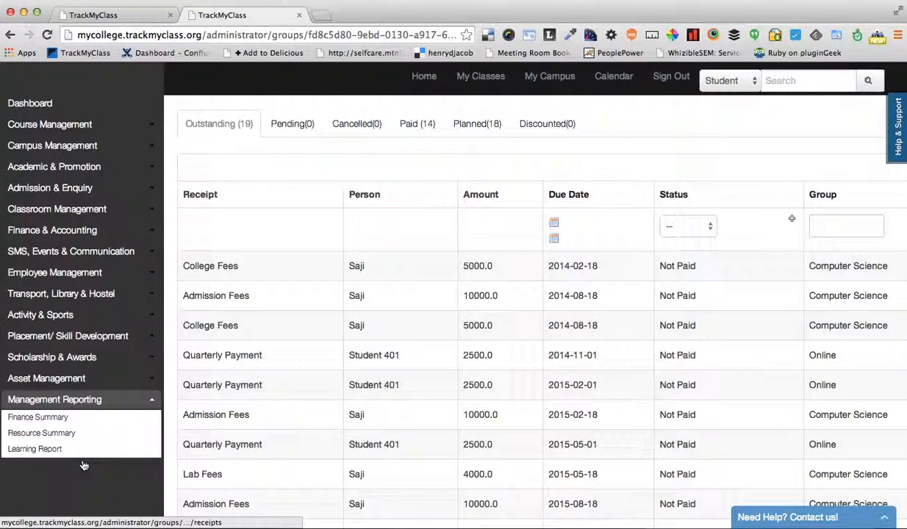
scroll(83, 464, "down", 1)
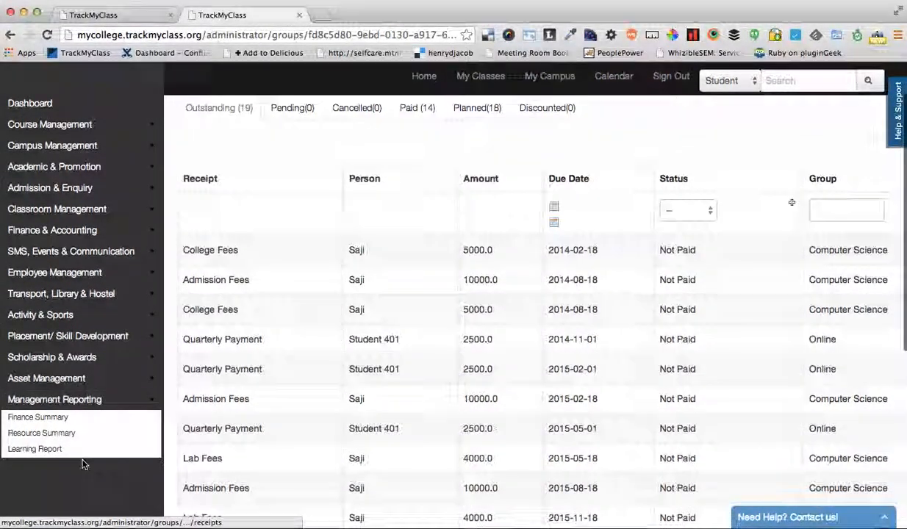
left_click(57, 422)
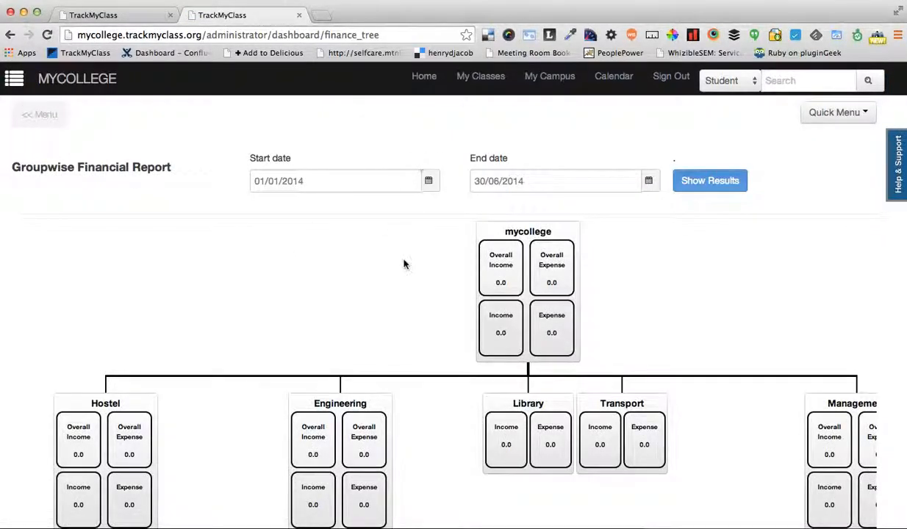
Set the Groupwise Financial Report's end date to 31/08/2015, keeping 01/01/2014 as the start date, and show the results
scroll(403, 265, "down", 1)
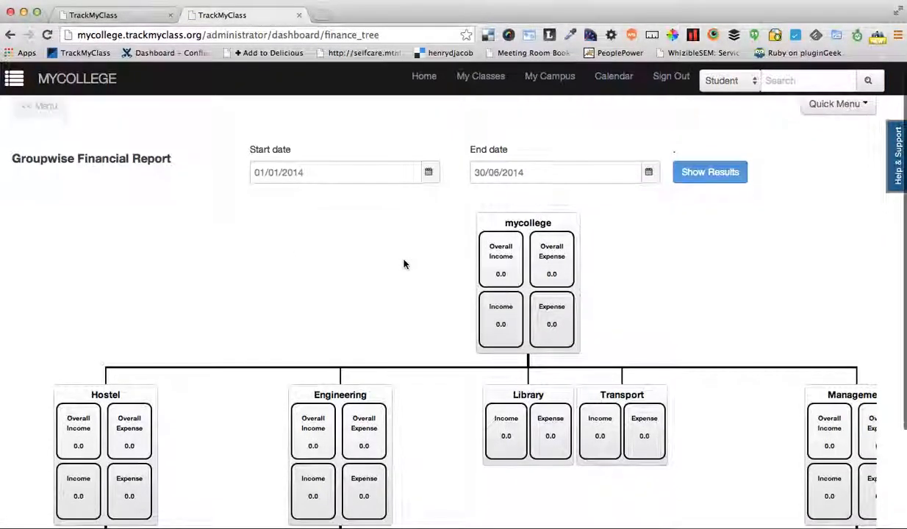
left_click(648, 172)
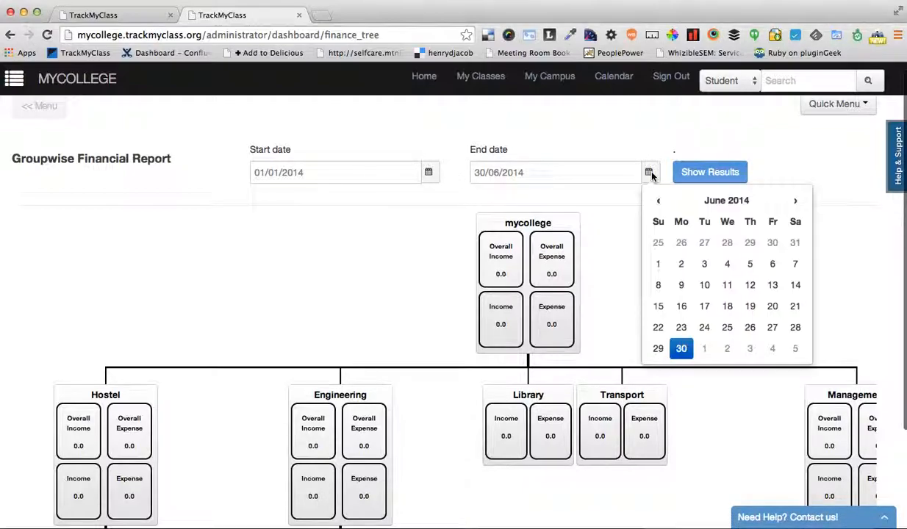
left_click(799, 202)
left_click(749, 327)
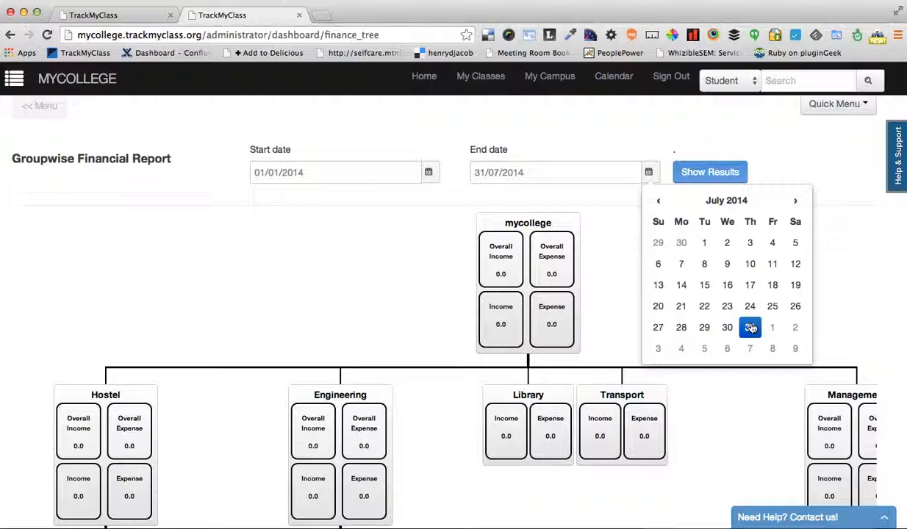
left_click(797, 201)
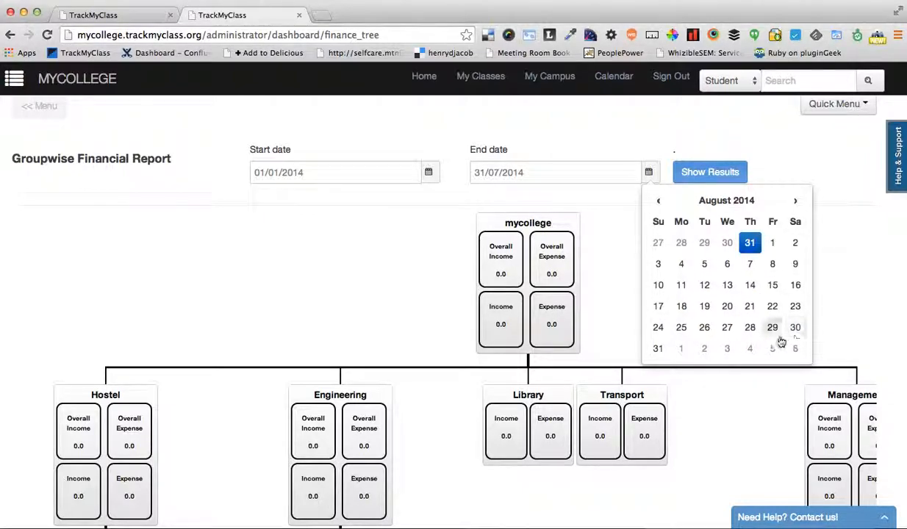
left_click(657, 349)
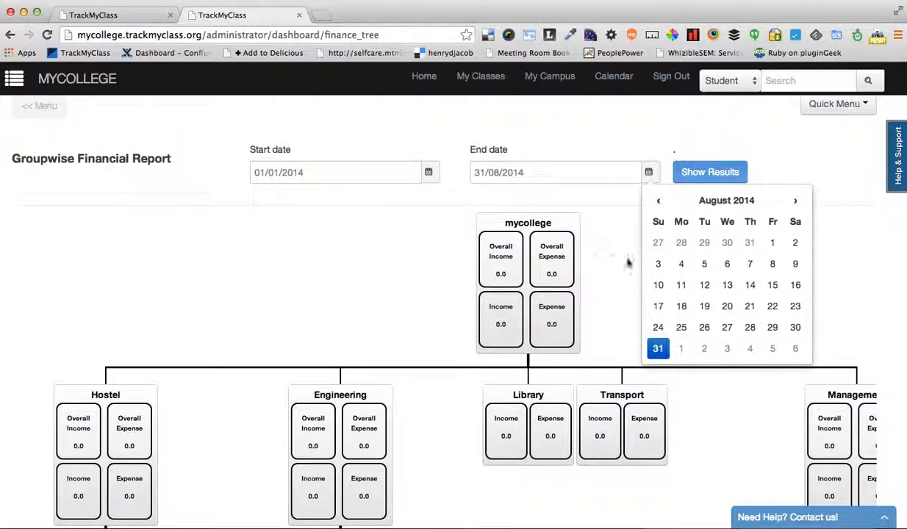
left_click(385, 241)
left_click(529, 173)
left_click(667, 237)
left_click(337, 172)
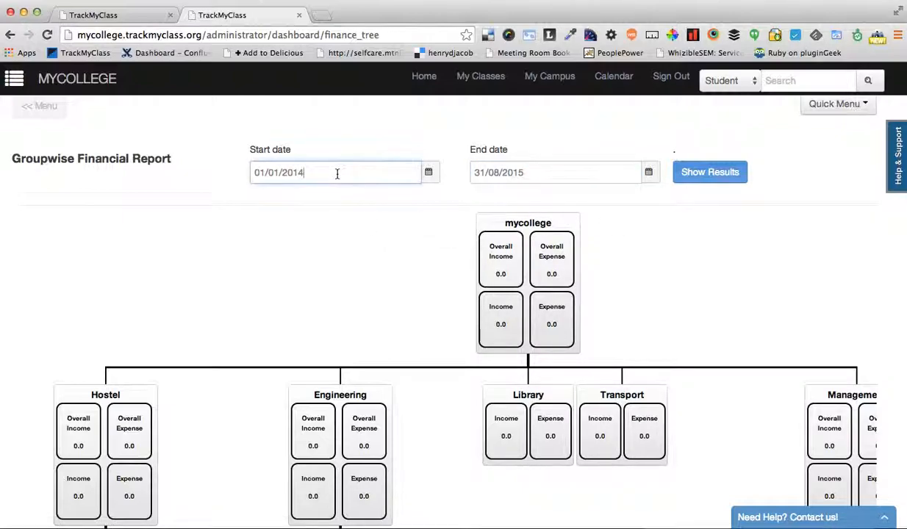
left_click(707, 172)
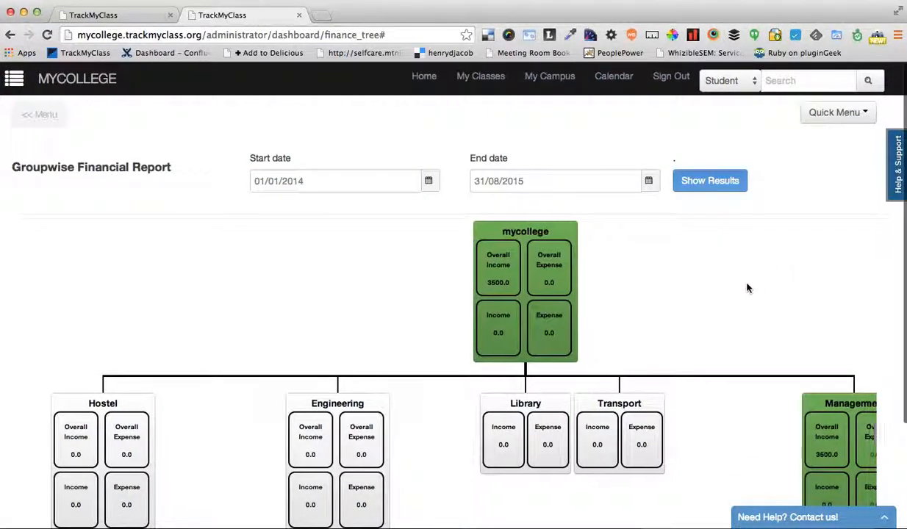
Examine the income and expense figures across the group tree, from the Hostel and Engineering branches to Management and Online
scroll(747, 287, "down", 3)
scroll(698, 394, "right", 4)
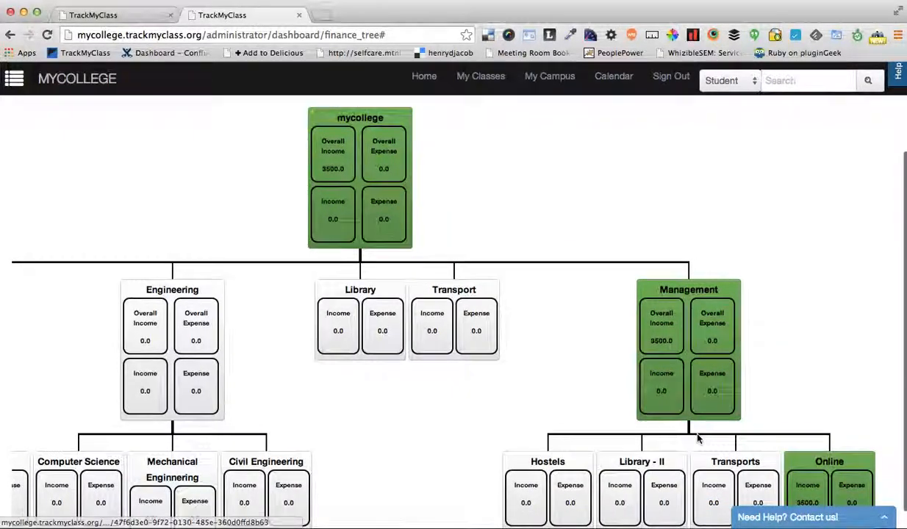
scroll(698, 439, "down", 1)
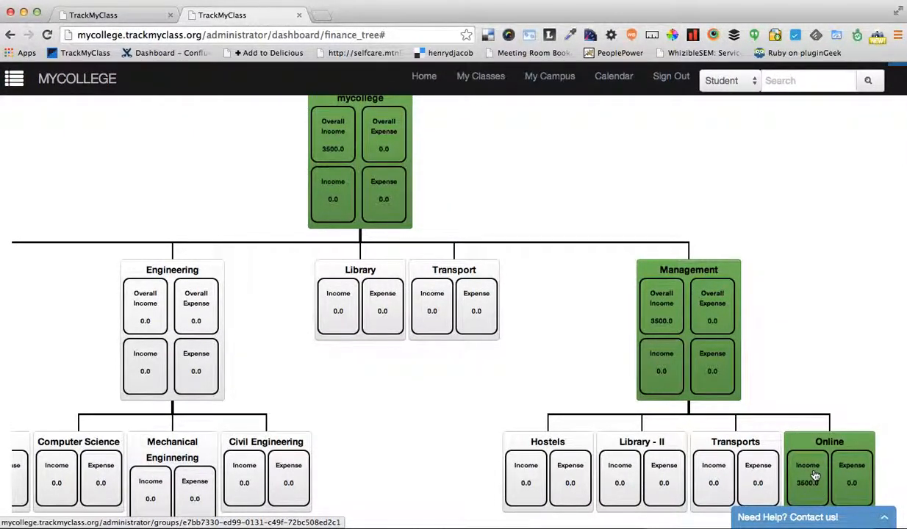
scroll(601, 253, "left", 2)
scroll(601, 252, "up", 1)
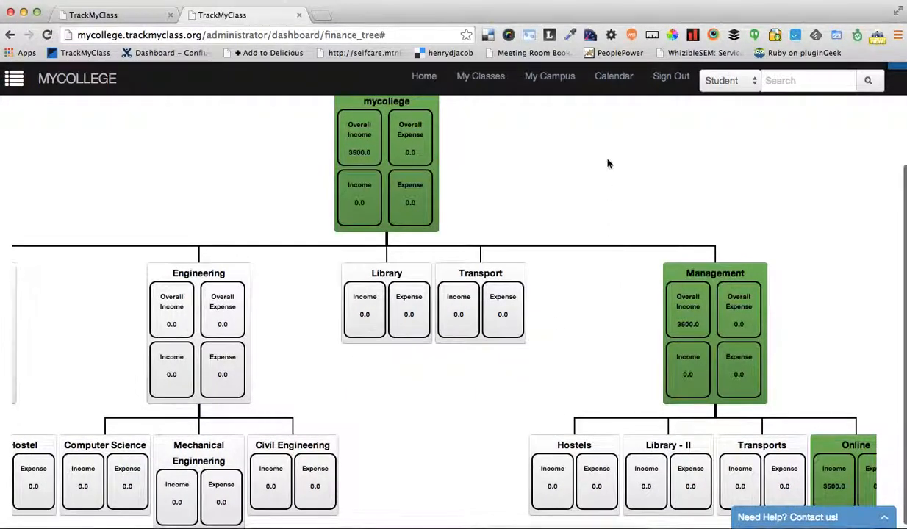
scroll(607, 163, "left", 4)
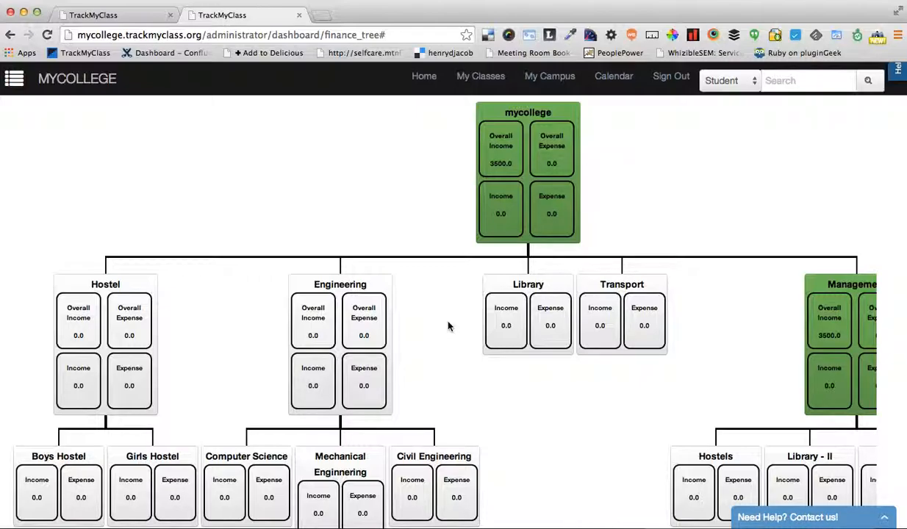
scroll(448, 326, "right", 5)
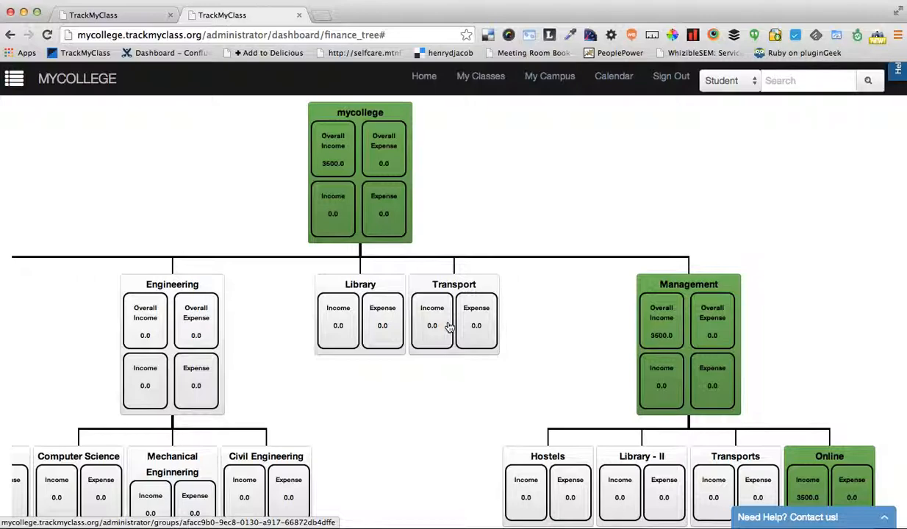
scroll(286, 419, "left", 2)
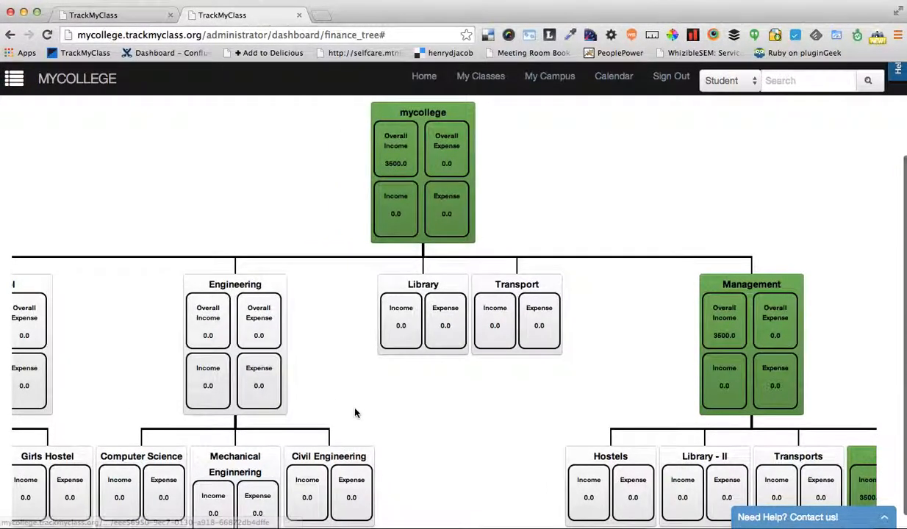
scroll(355, 414, "left", 3)
scroll(356, 413, "left", 1)
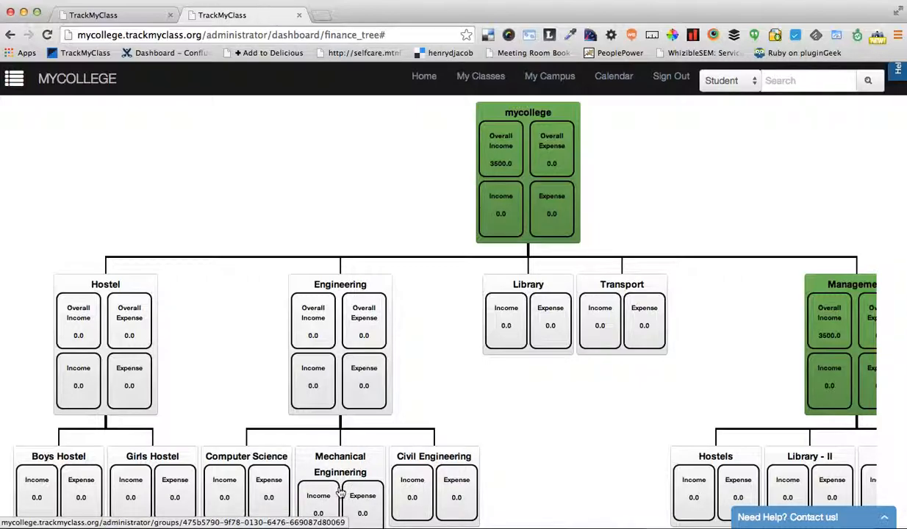
Open the Civil Engineering group's overview from the financial report tree
scroll(340, 493, "right", 5)
scroll(415, 427, "down", 1)
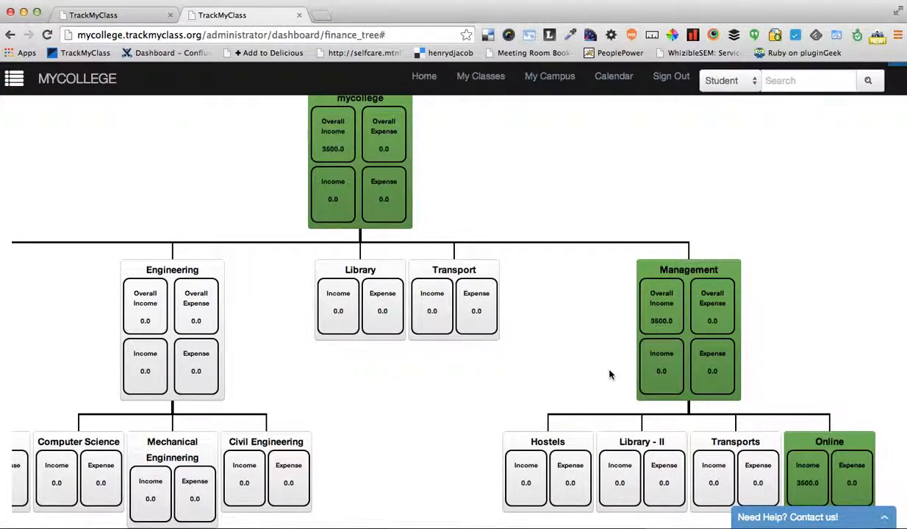
left_click(257, 444)
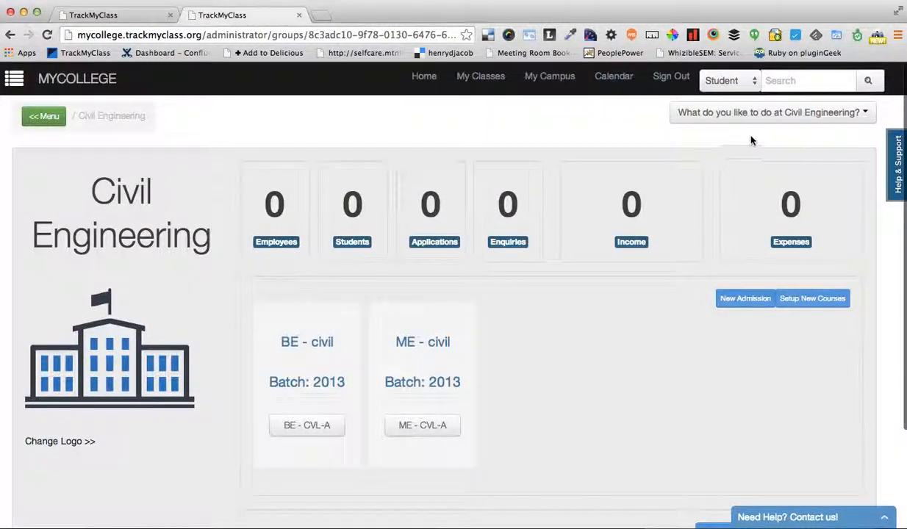
Open the expenses of the Civil Engineering group and add a new payment entry
left_click(758, 116)
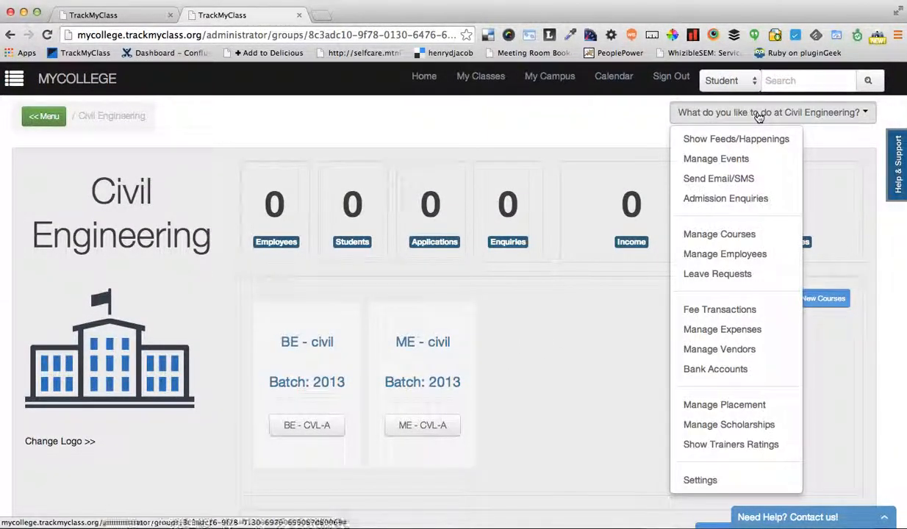
left_click(736, 335)
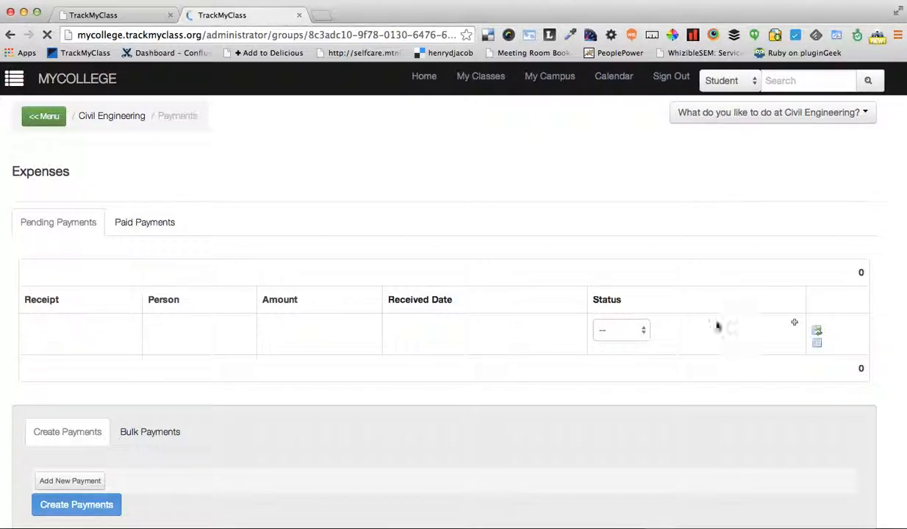
scroll(309, 400, "down", 1)
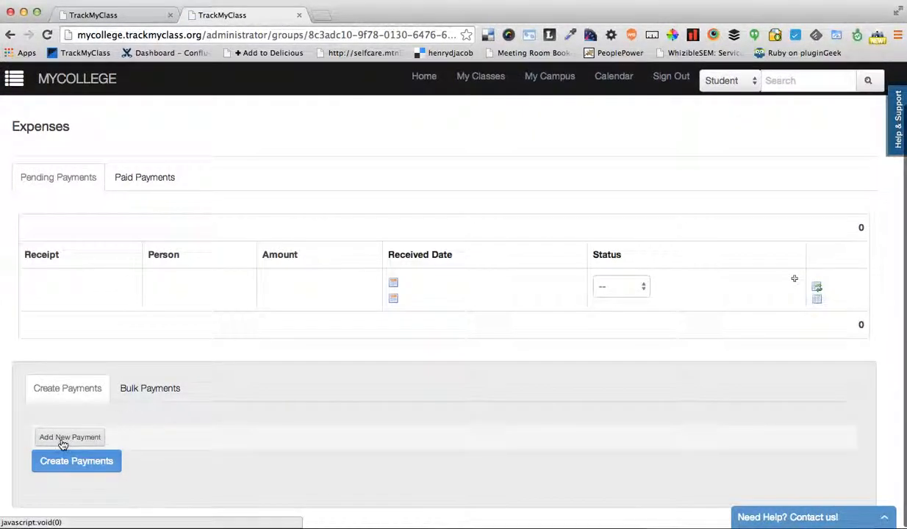
left_click(85, 439)
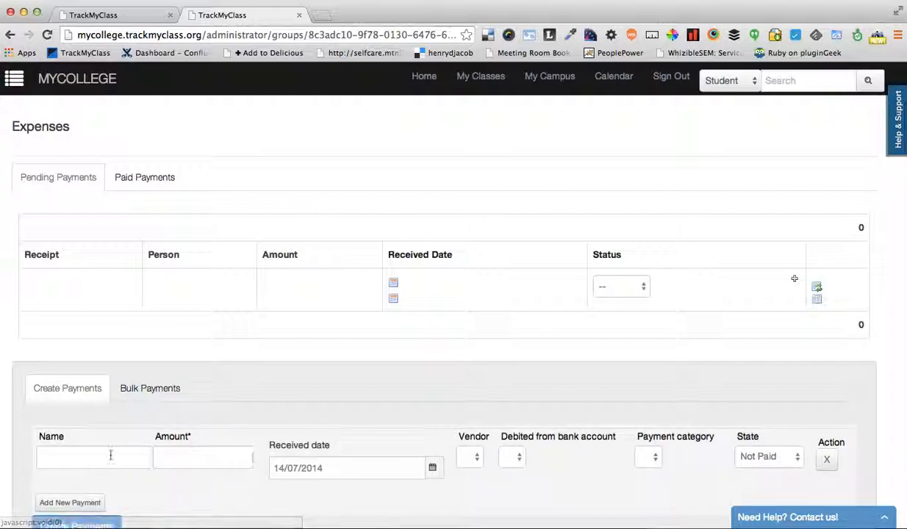
Fill in the payment as Rent with amount 40000 and state Paid, and create it
left_click(87, 456)
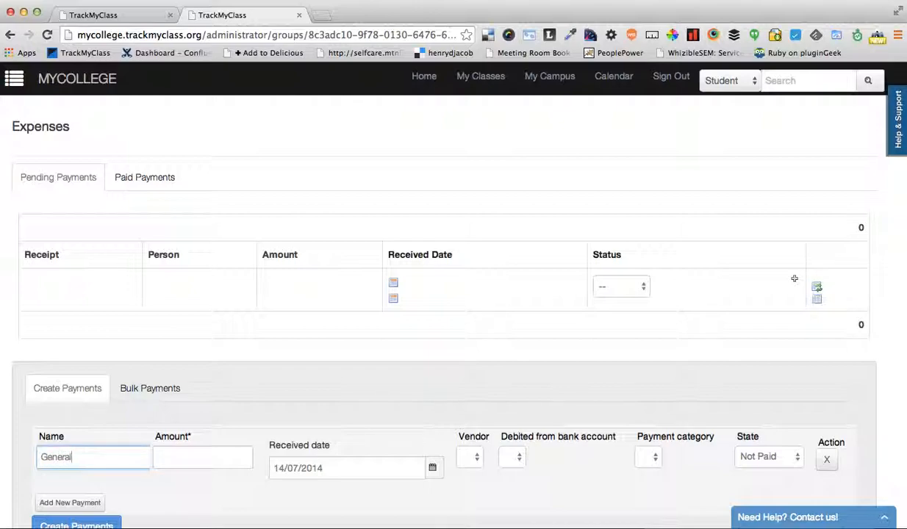
type("Rent")
key("Tab")
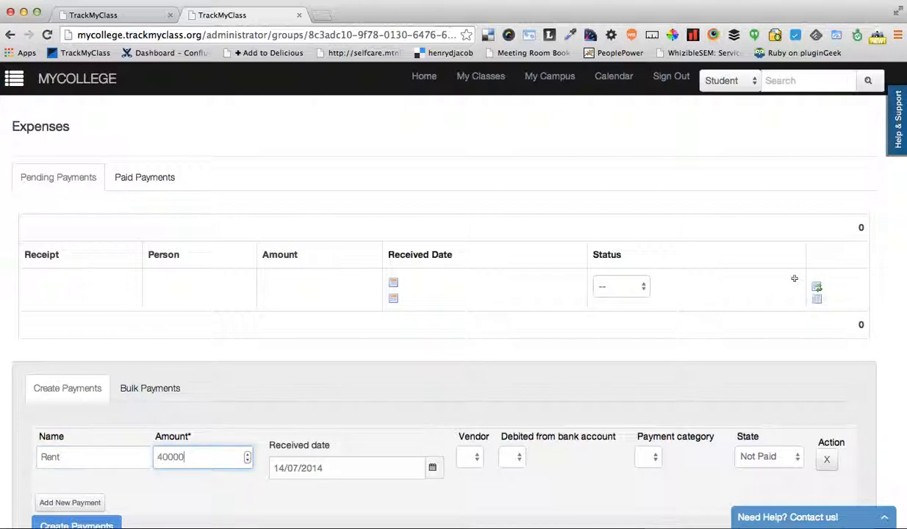
left_click(368, 408)
scroll(522, 404, "down", 2)
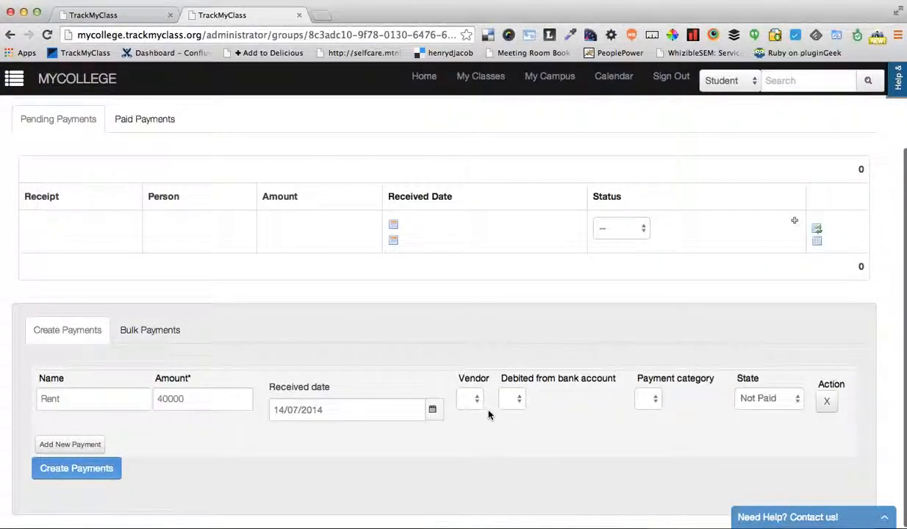
left_click(761, 397)
left_click(757, 410)
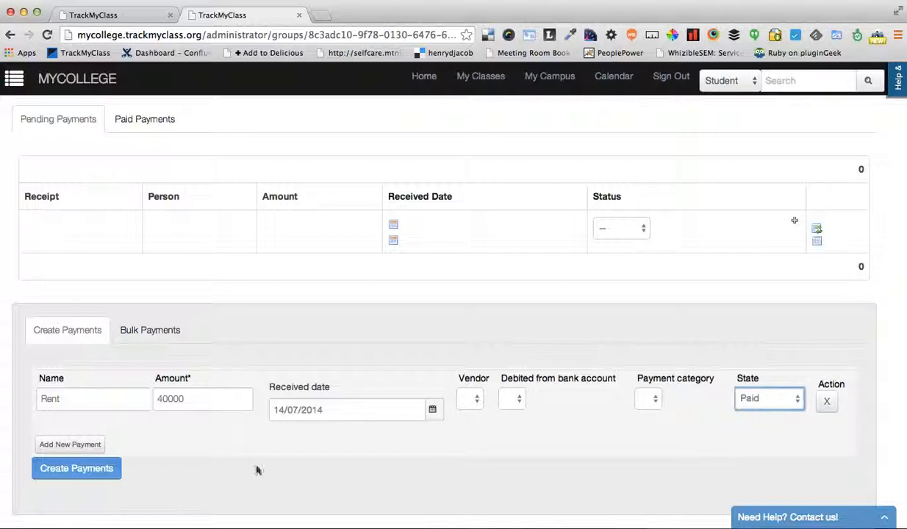
left_click(76, 475)
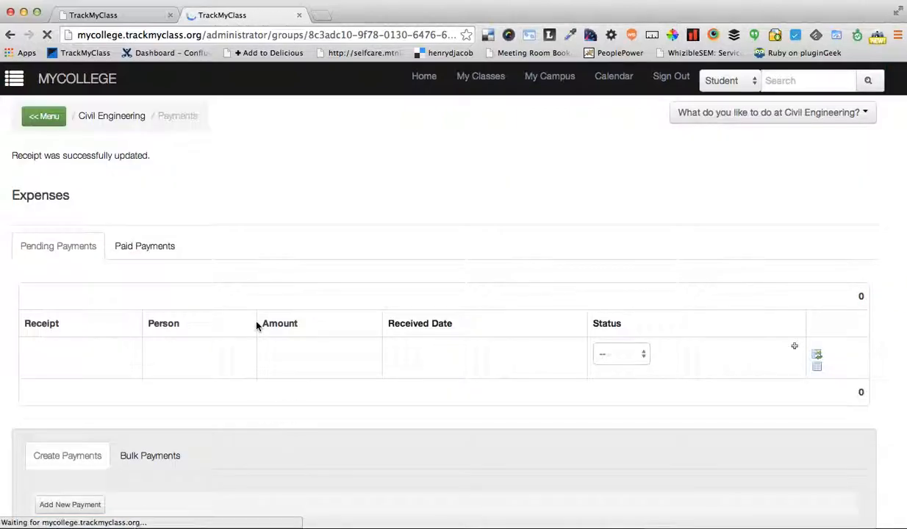
Review Civil Engineering's paid payments for the Rent entry
left_click(140, 252)
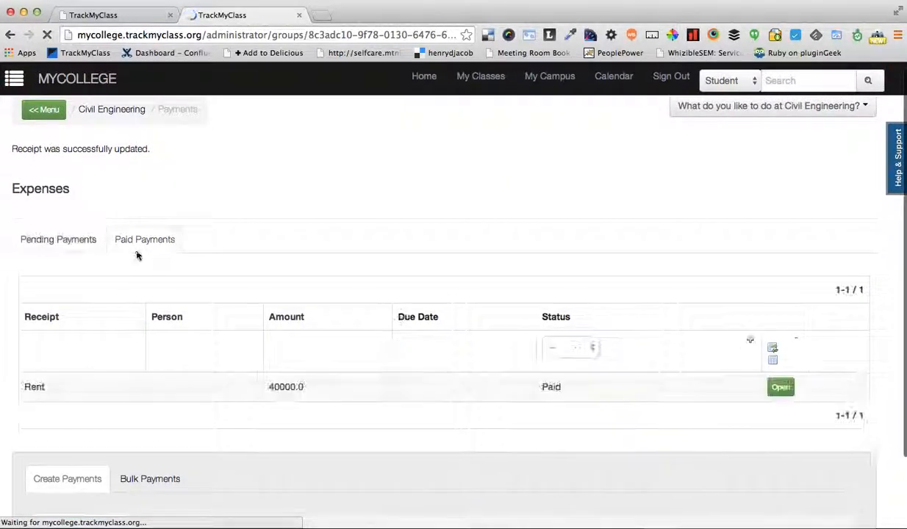
scroll(192, 404, "down", 1)
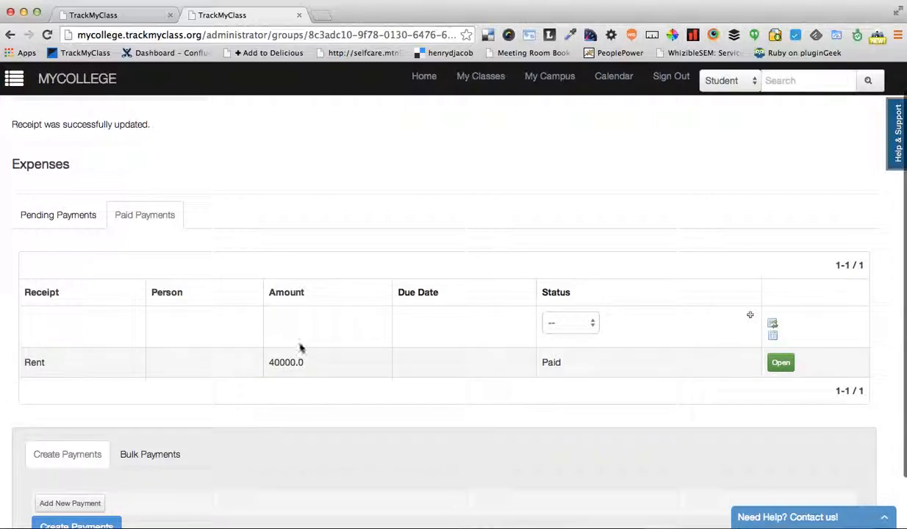
scroll(135, 303, "up", 1)
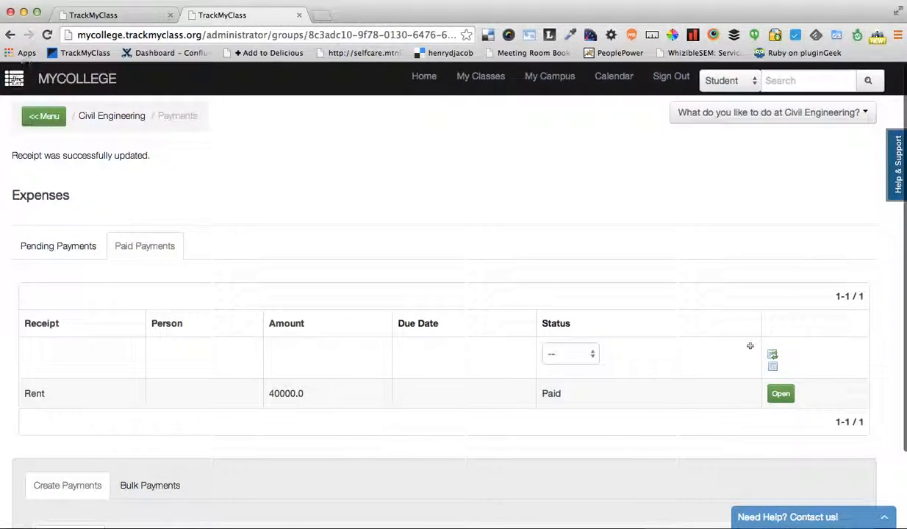
Reopen the Finance Summary, set the Groupwise Financial Report's end date to 30/06/2015, and show the results
left_click(13, 82)
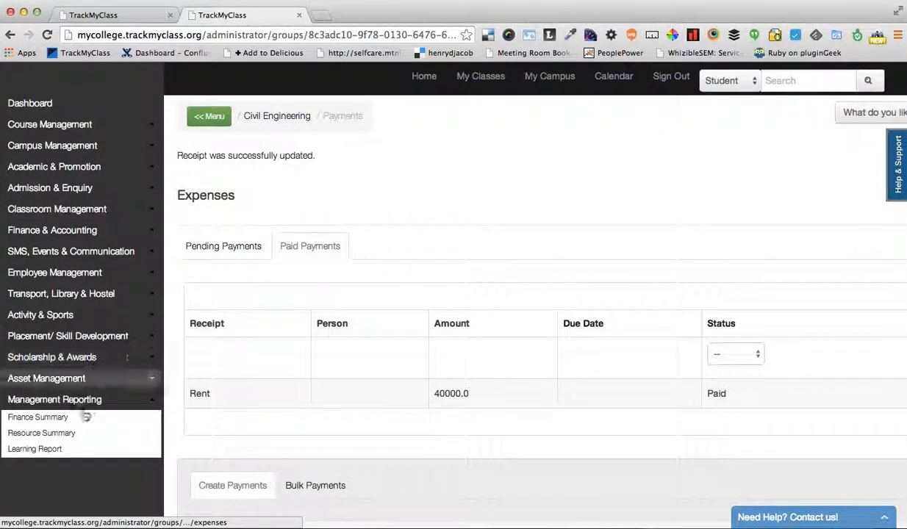
left_click(57, 424)
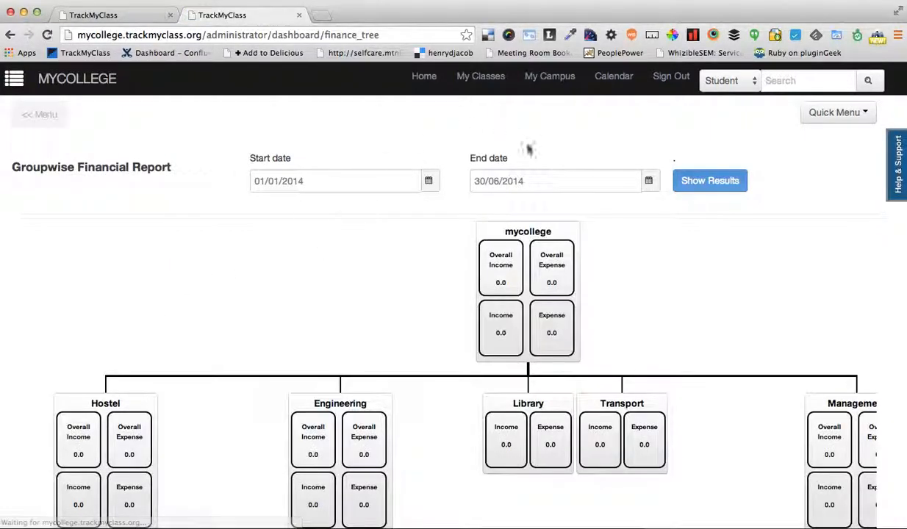
left_click(538, 177)
key("BackSpace")
type("5")
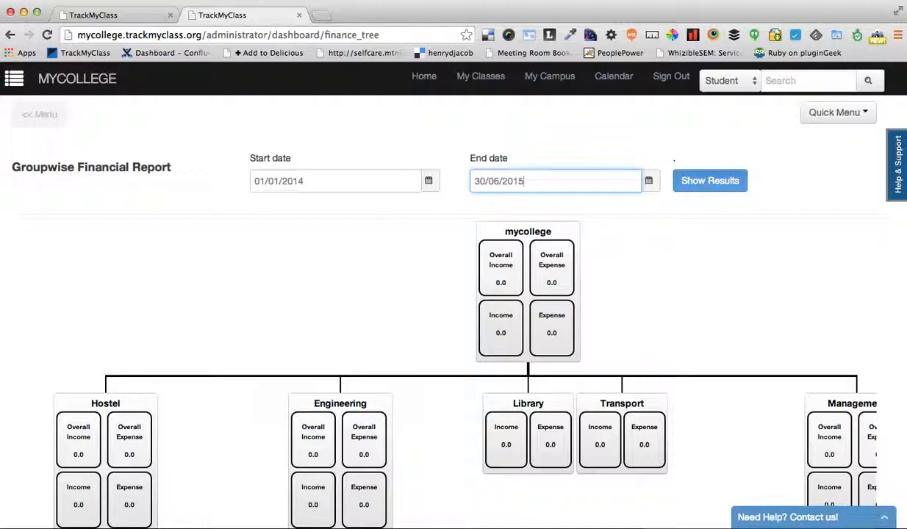
left_click(723, 190)
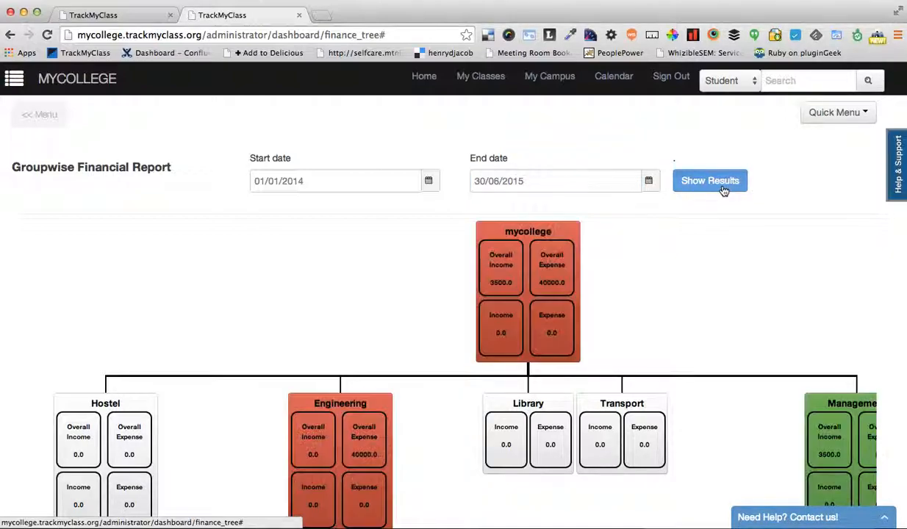
Examine the income and expense figures across the group tree, comparing Engineering and Civil Engineering with Management and Online
scroll(709, 334, "down", 4)
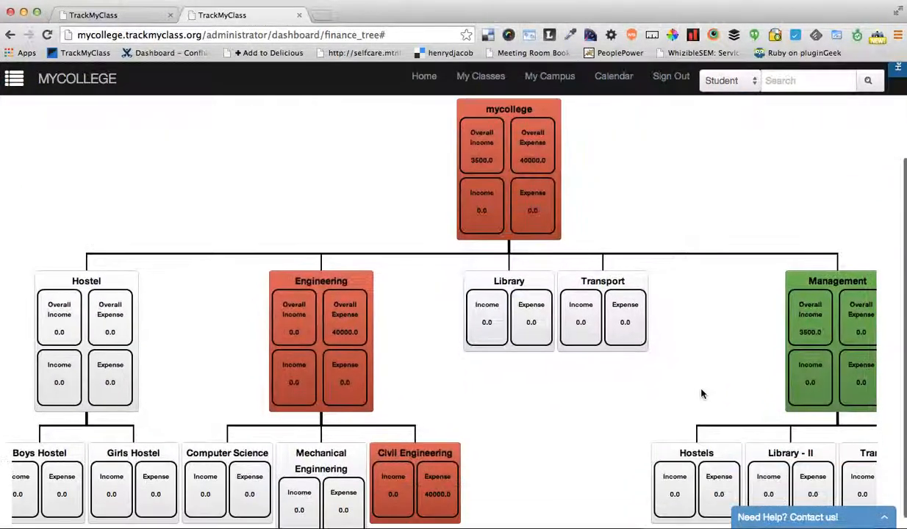
scroll(700, 394, "right", 5)
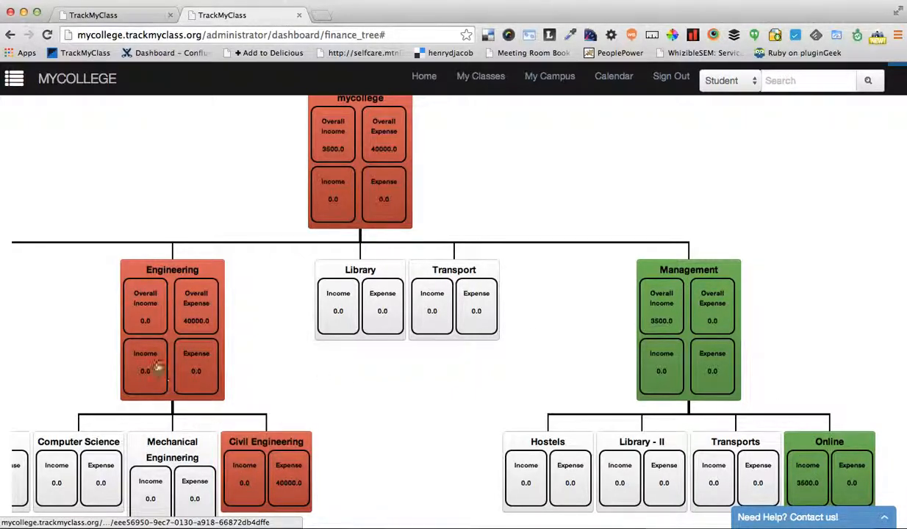
scroll(442, 291, "left", 1)
scroll(441, 292, "up", 1)
scroll(442, 292, "up", 1)
scroll(442, 291, "left", 1)
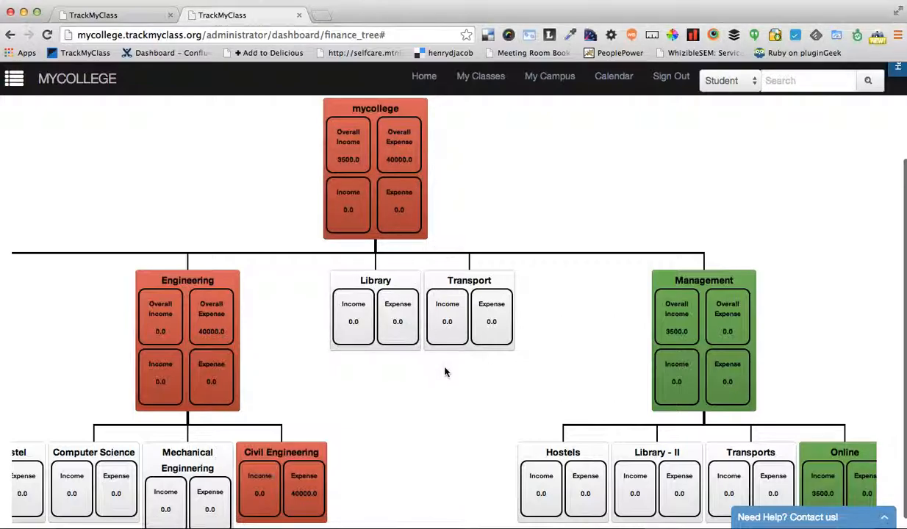
scroll(474, 418, "right", 1)
scroll(474, 418, "left", 5)
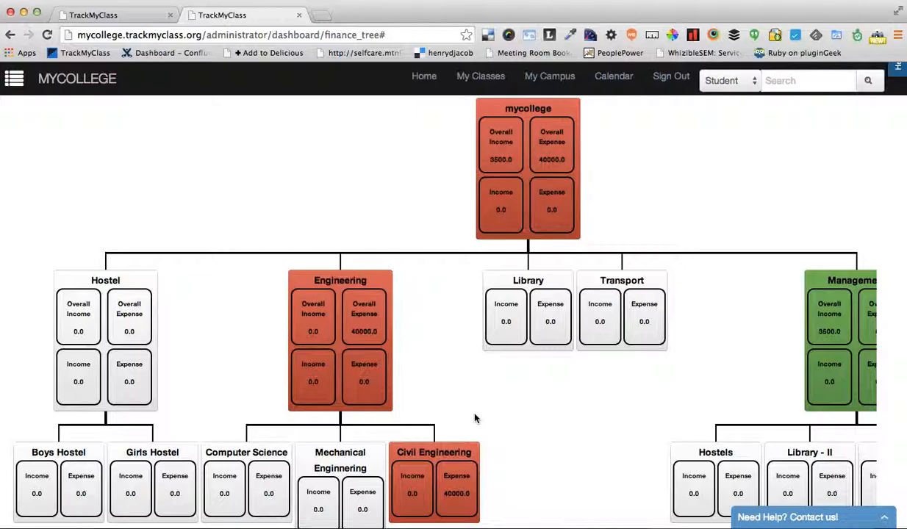
scroll(442, 381, "up", 4)
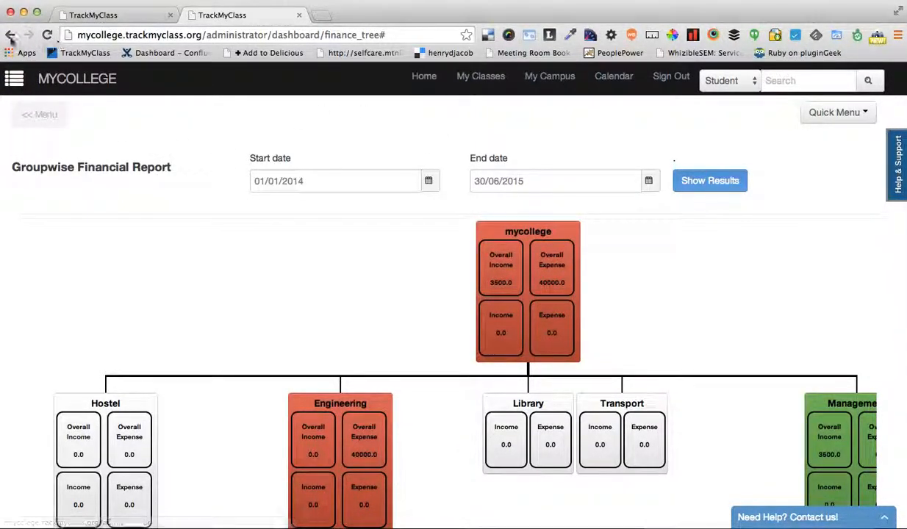
Leave the report results and bring up the Finance & Accounting options
left_click(10, 35)
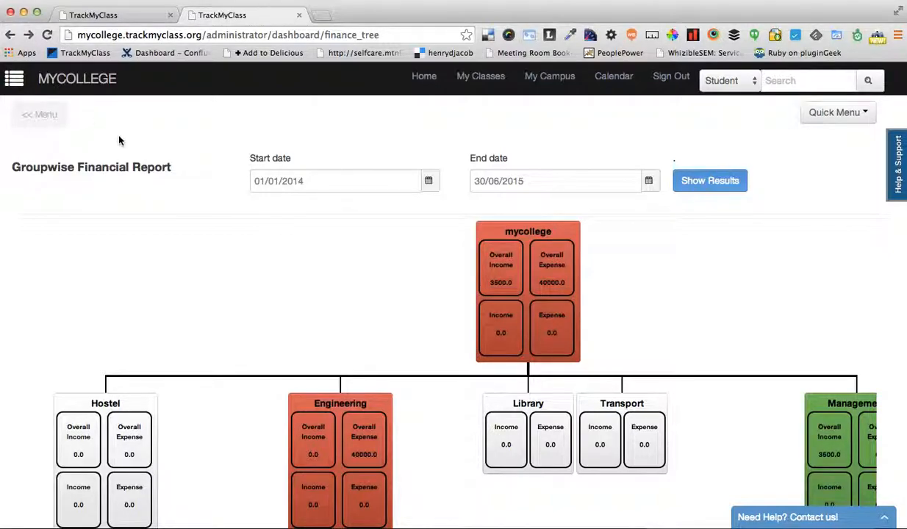
left_click(13, 80)
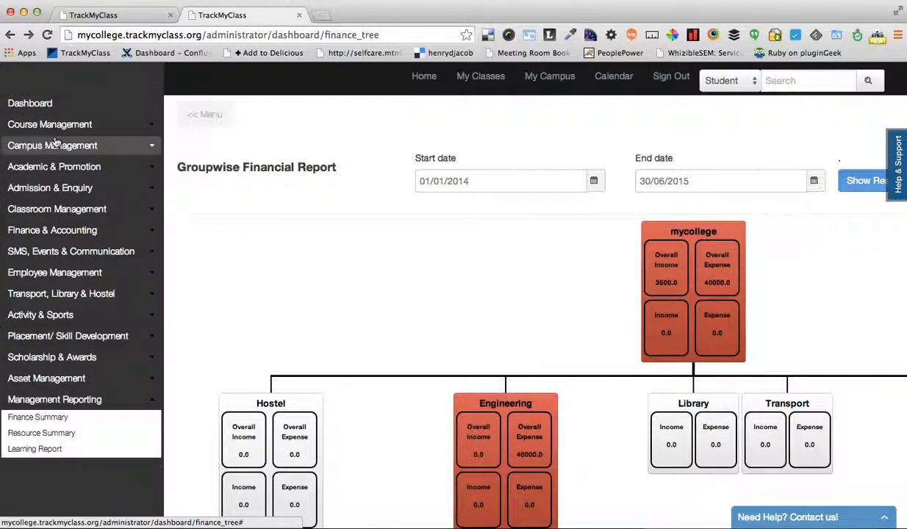
left_click(61, 234)
left_click(61, 234)
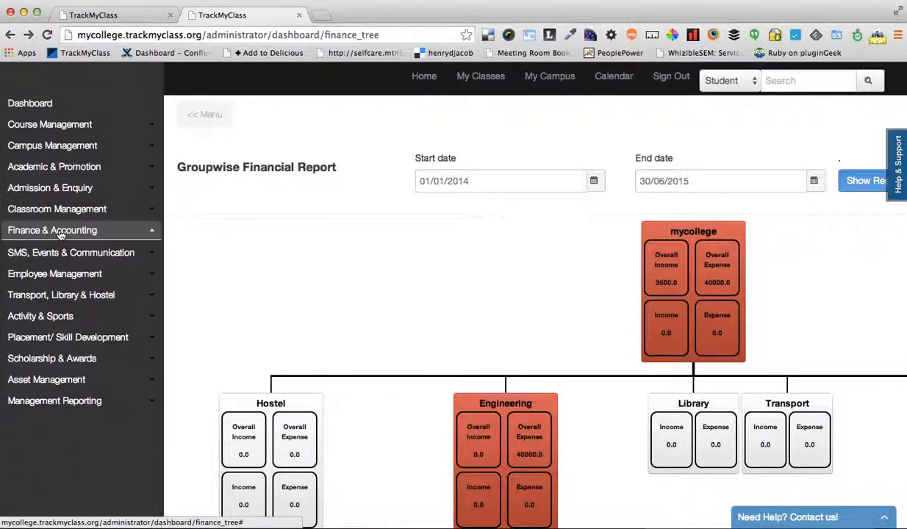